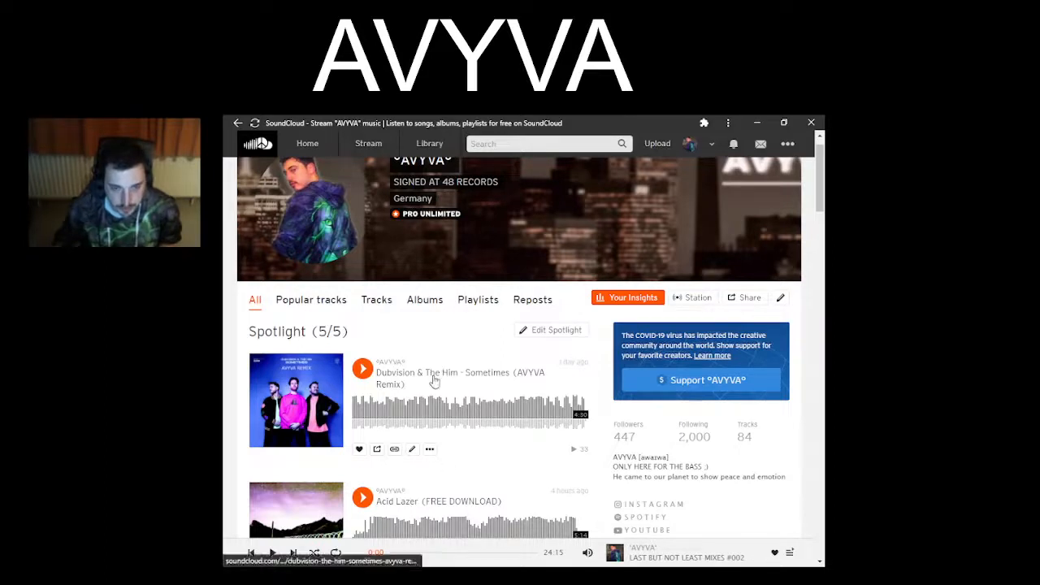
# - Open the track "Dubvision & The Him - Sometimes (AVYVA Remix)" and listen to it from near the middle
pyautogui.click(435, 376)
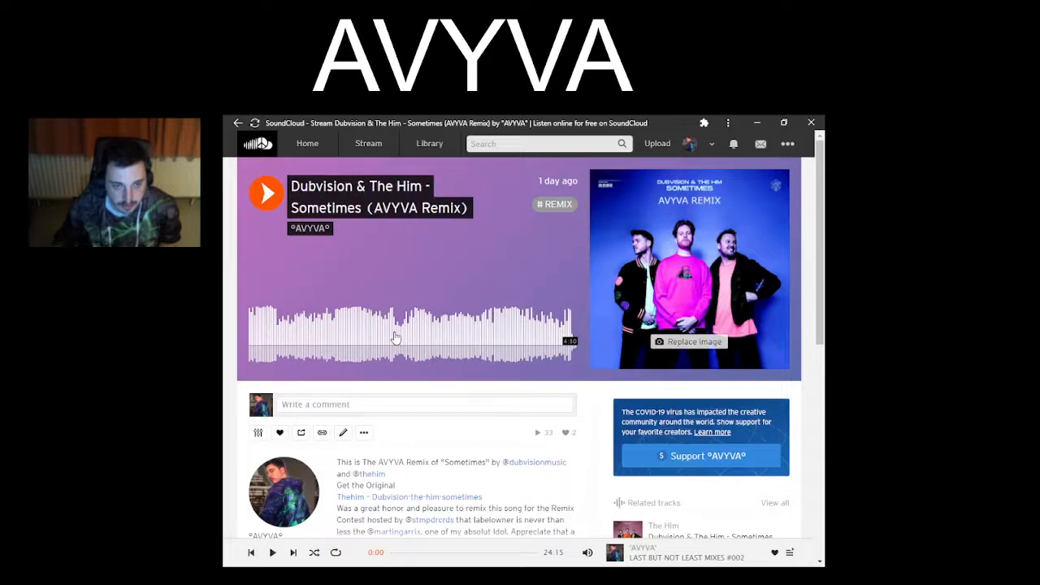
pyautogui.click(396, 336)
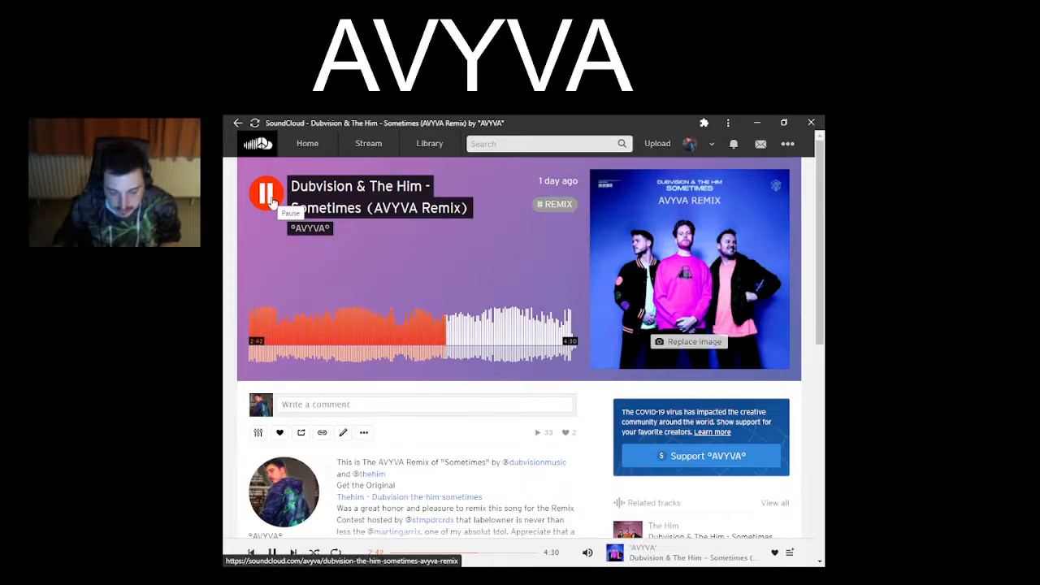
pyautogui.click(270, 199)
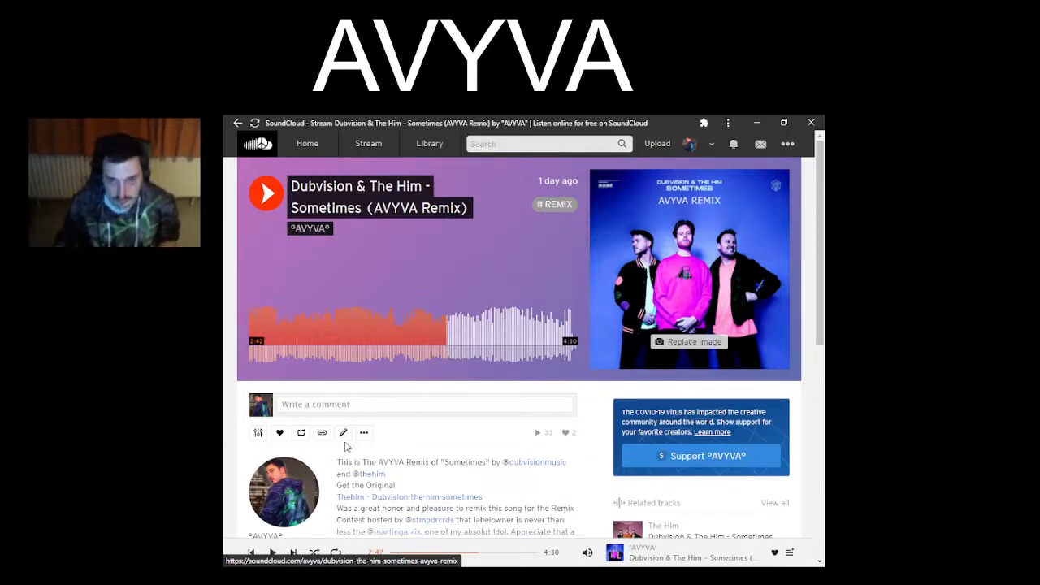
# - Expand and read the full description of the remix
pyautogui.scroll(-2, 349, 443)
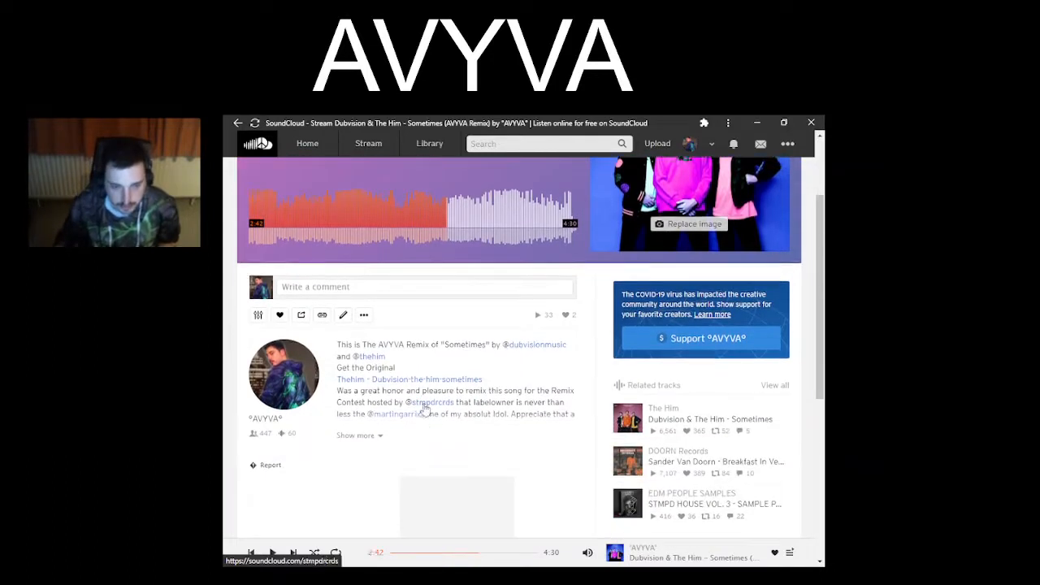
pyautogui.click(355, 437)
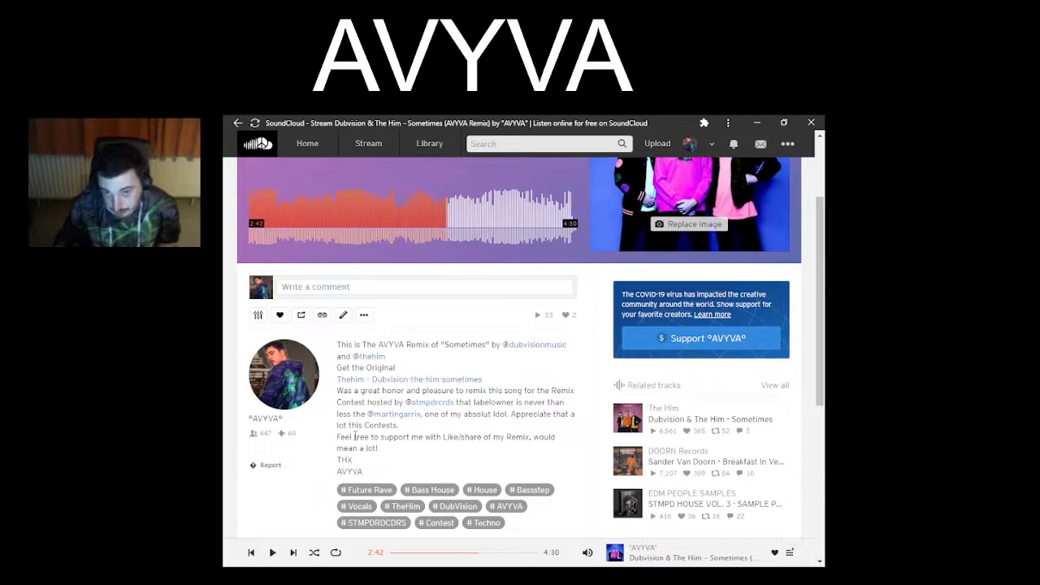
pyautogui.scroll(2, 486, 477)
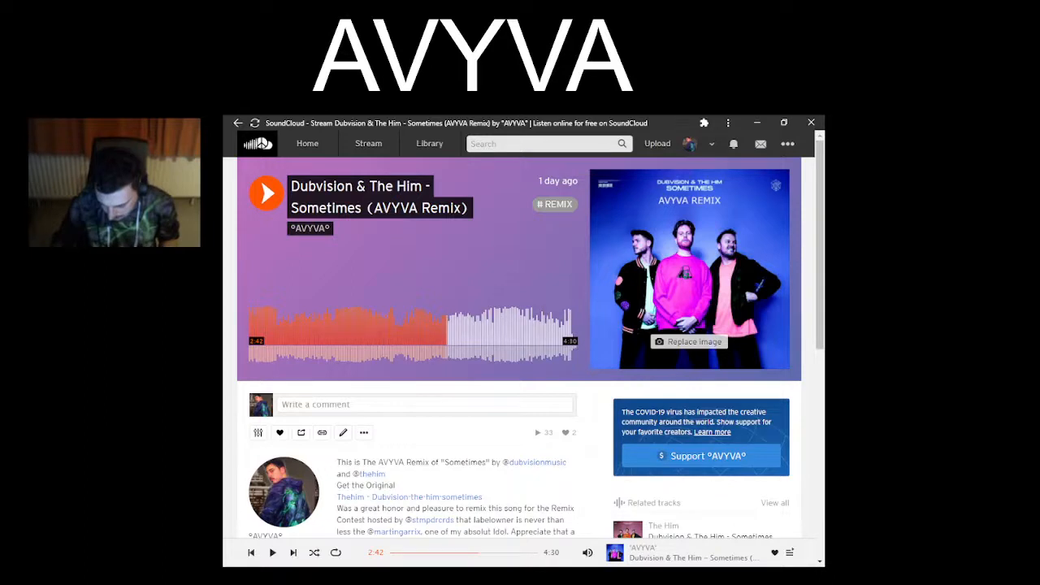
# - Switch to the Ableton Live project, activate the kick on track 4 and save the set
pyautogui.hotkey('alt', 'Tab')
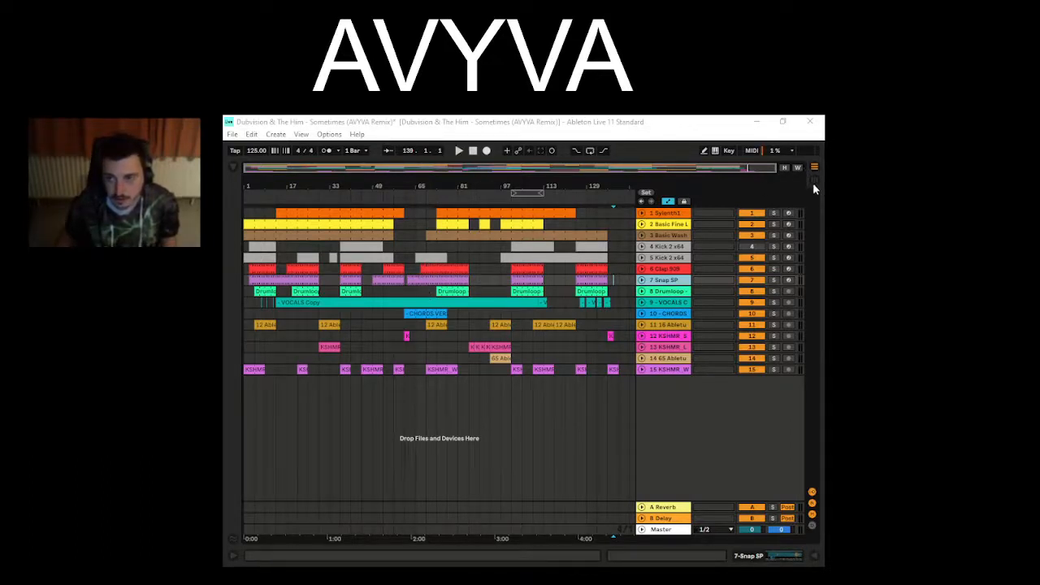
pyautogui.click(756, 248)
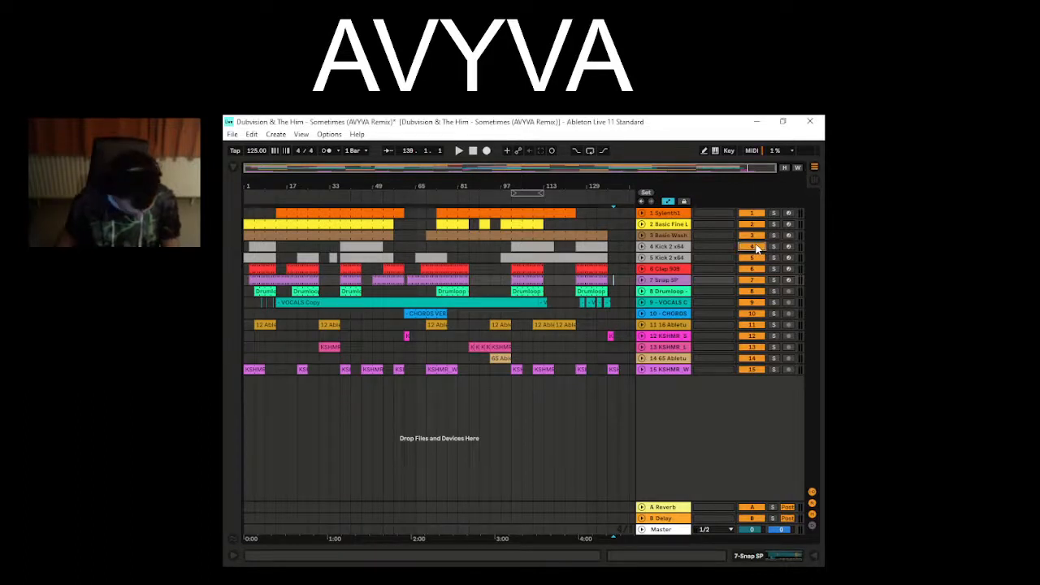
pyautogui.hotkey('ctrl', 's')
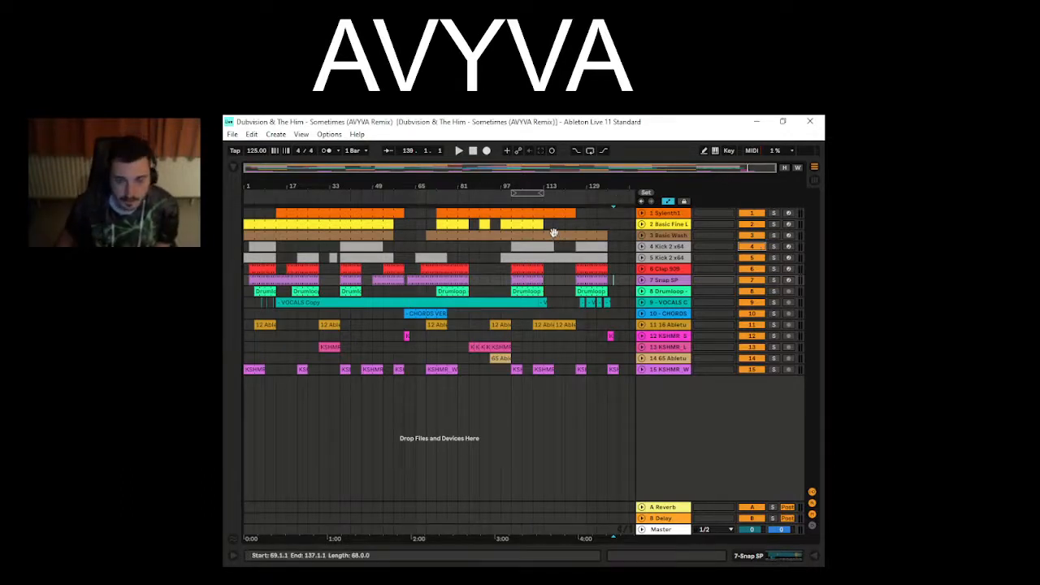
# - Solo the drum tracks 4 to 8 and listen to them from bar 37 and from bar 101
pyautogui.click(774, 246)
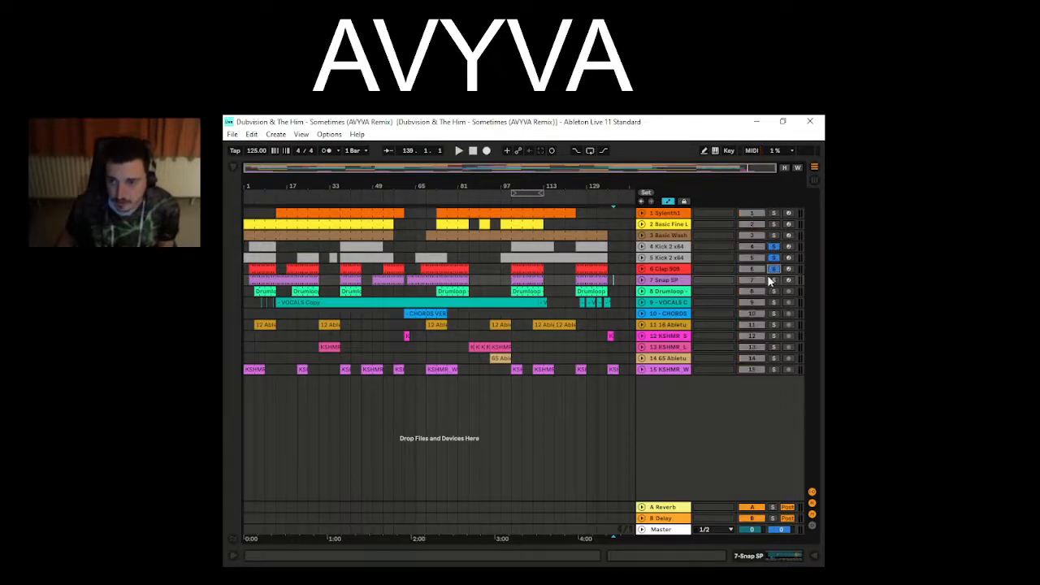
pyautogui.click(773, 280)
pyautogui.click(773, 291)
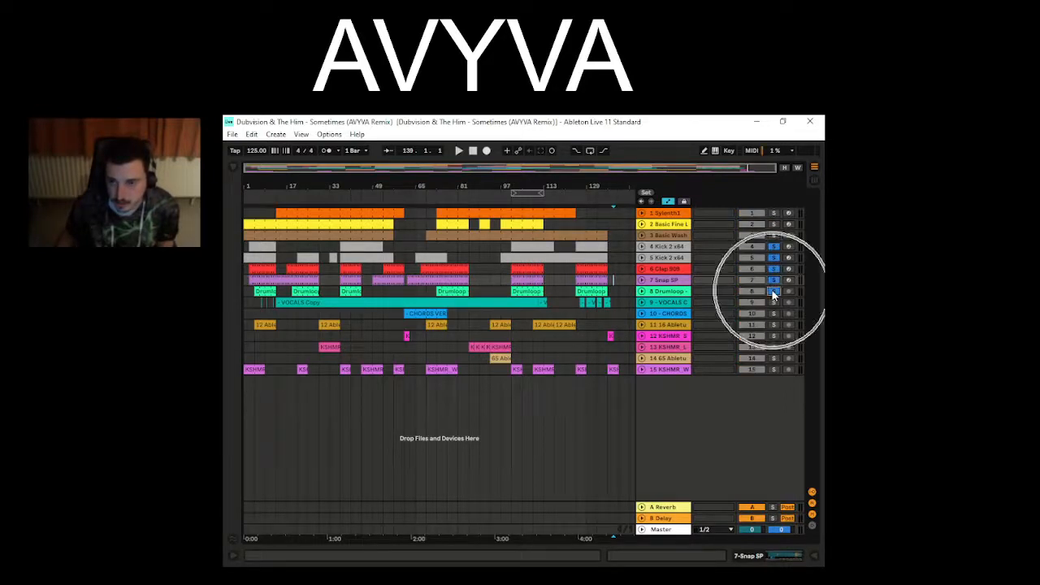
pyautogui.click(435, 294)
pyautogui.click(341, 284)
pyautogui.press('space')
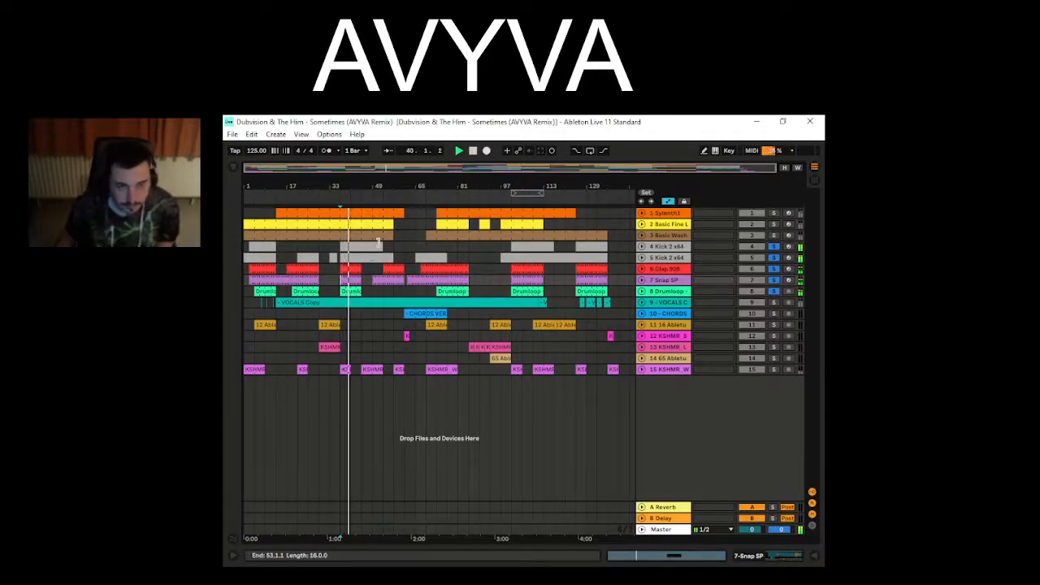
pyautogui.press('space')
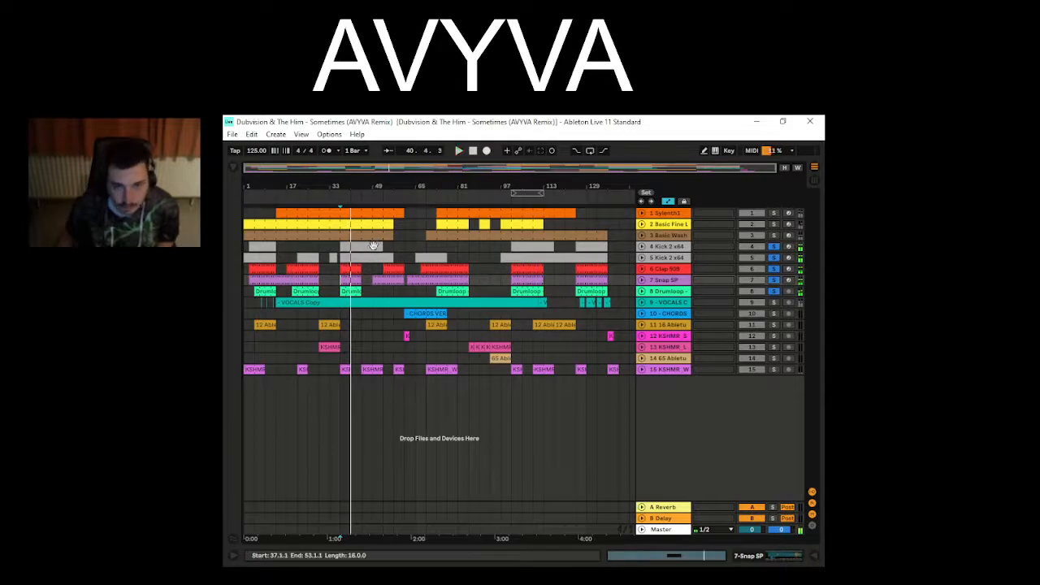
pyautogui.click(511, 253)
pyautogui.press('space')
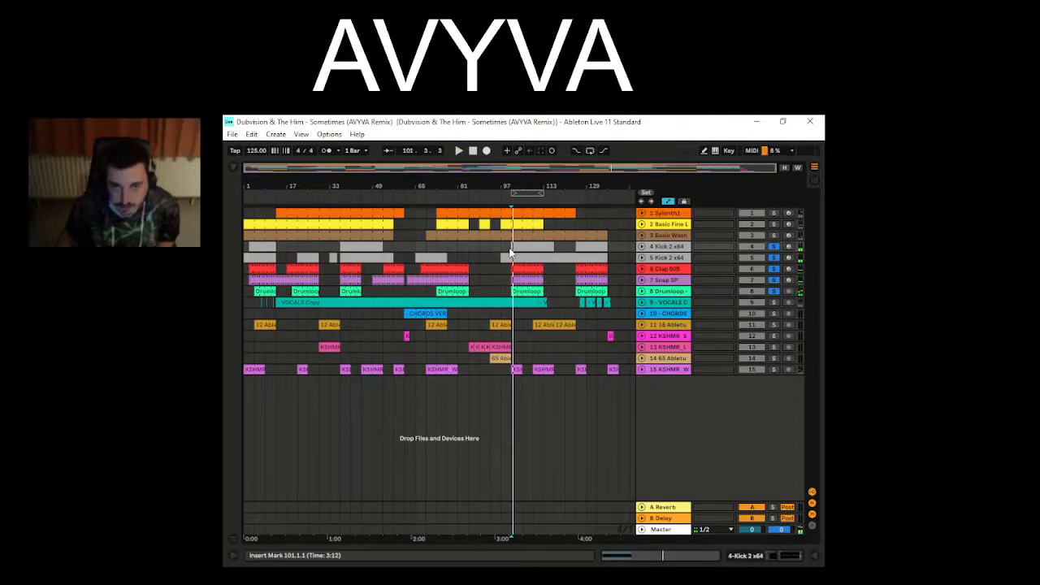
# - Show the devices of the track 4 kick and open its Kick 2 plug-in window within view
pyautogui.click(520, 244)
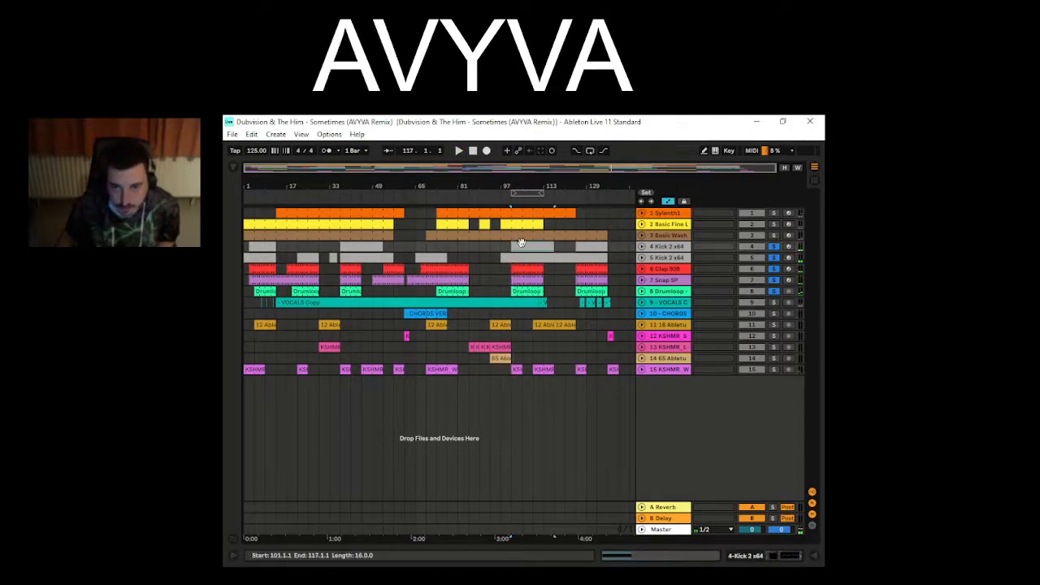
pyautogui.click(755, 557)
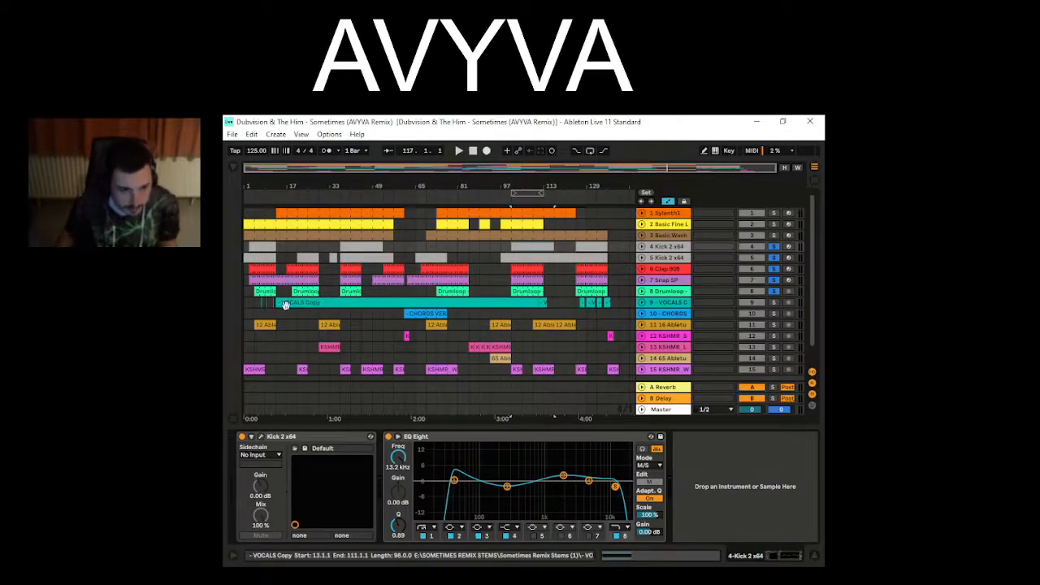
pyautogui.click(262, 436)
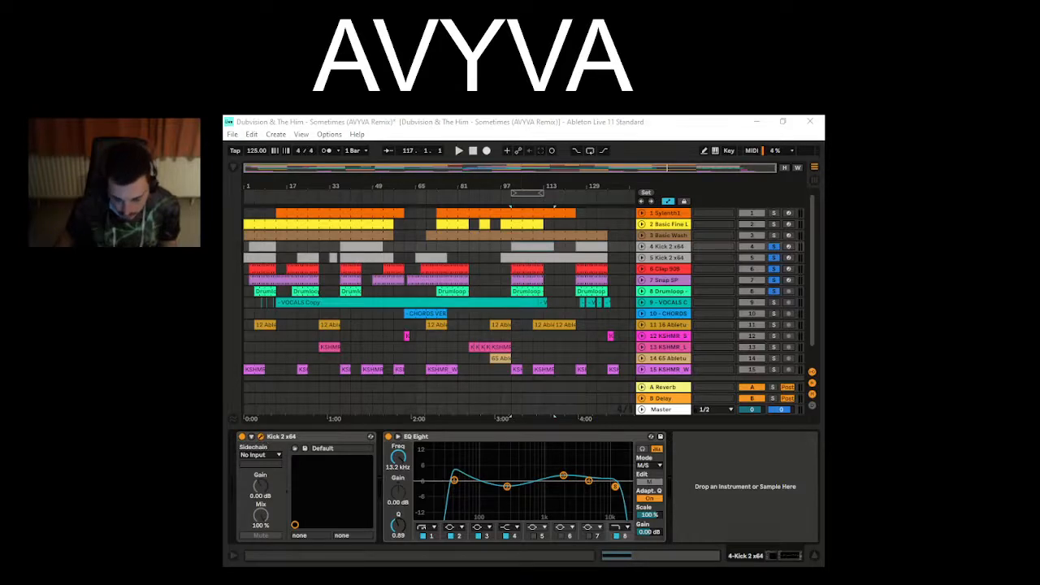
pyautogui.moveTo(507, 388); pyautogui.dragTo(362, 237)
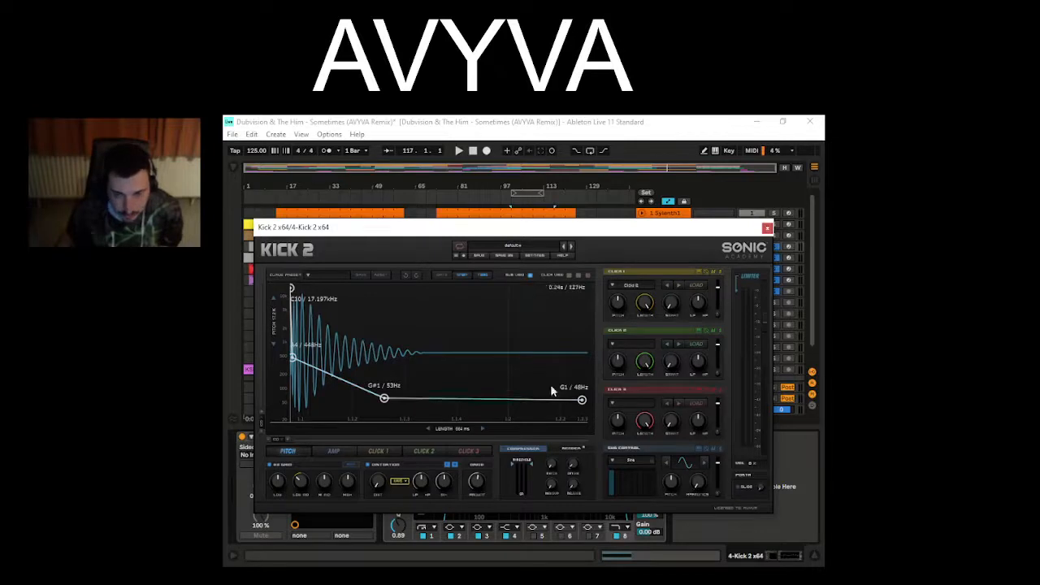
pyautogui.moveTo(723, 235); pyautogui.dragTo(676, 229)
# - Solo only kick track 4 and audition it from bar 101 with the plug-in window in view
pyautogui.click(773, 247)
pyautogui.click(773, 247)
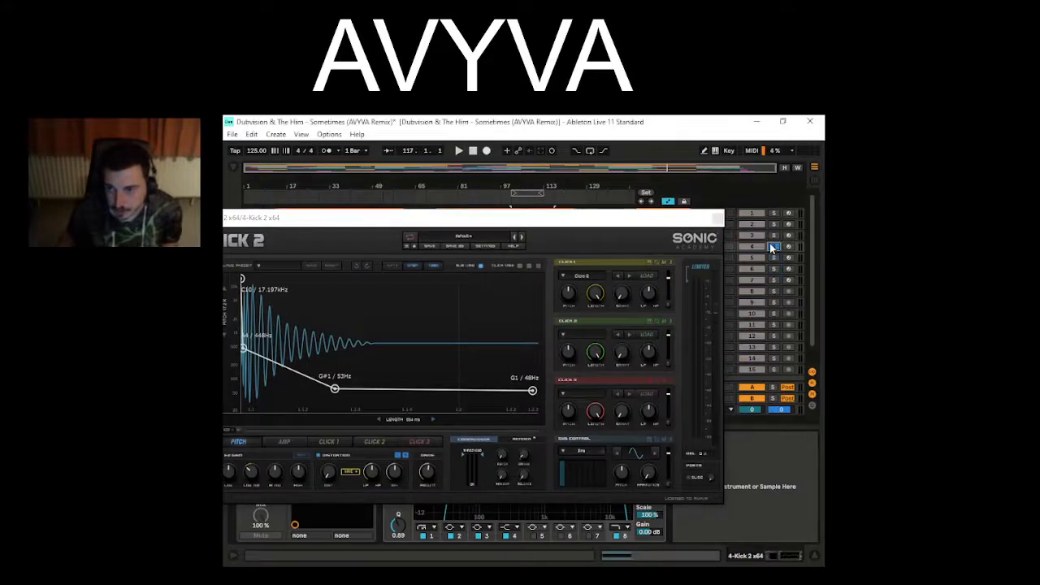
pyautogui.moveTo(545, 219); pyautogui.dragTo(610, 222)
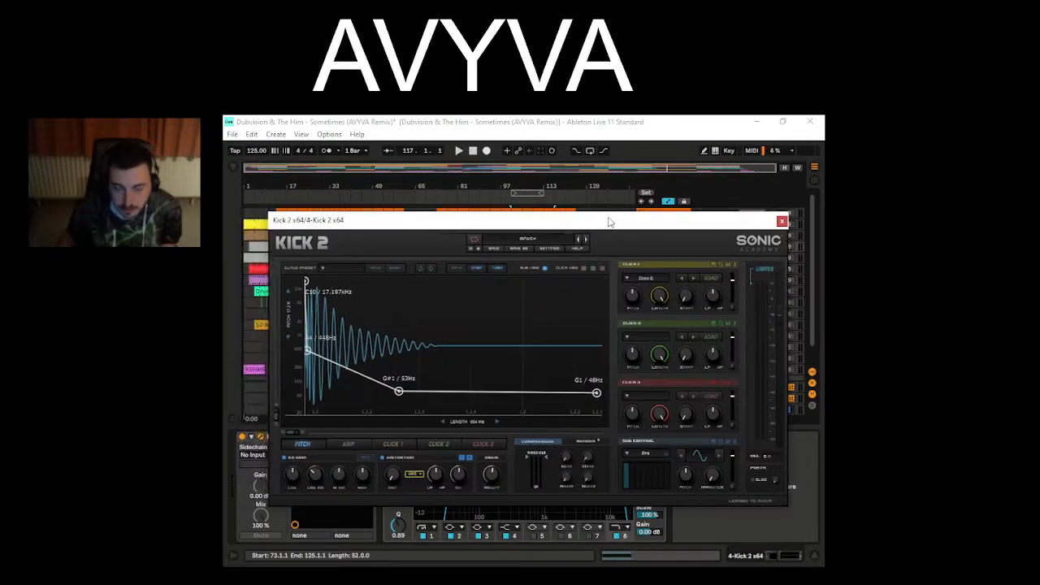
pyautogui.press('space')
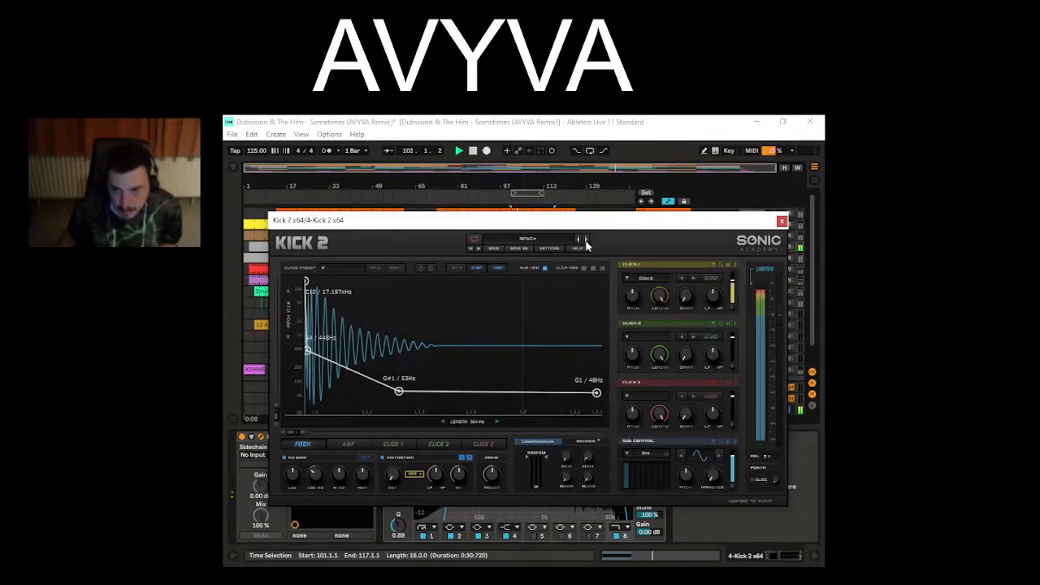
pyautogui.press('space')
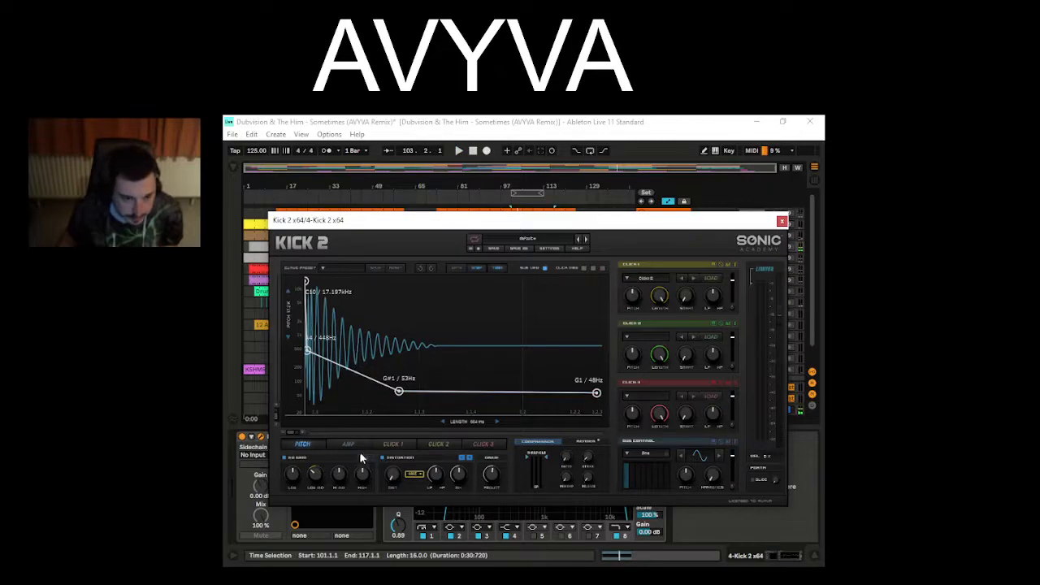
# - Examine the kick's amp envelope, close the plug-in window and play the kick to view its EQ Eight spectrum
pyautogui.click(347, 445)
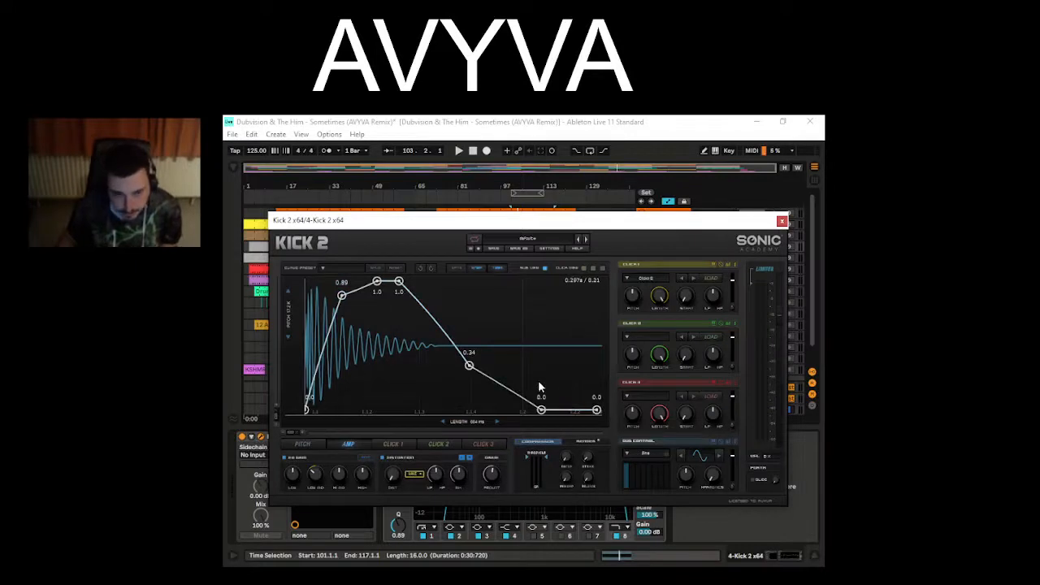
pyautogui.click(780, 221)
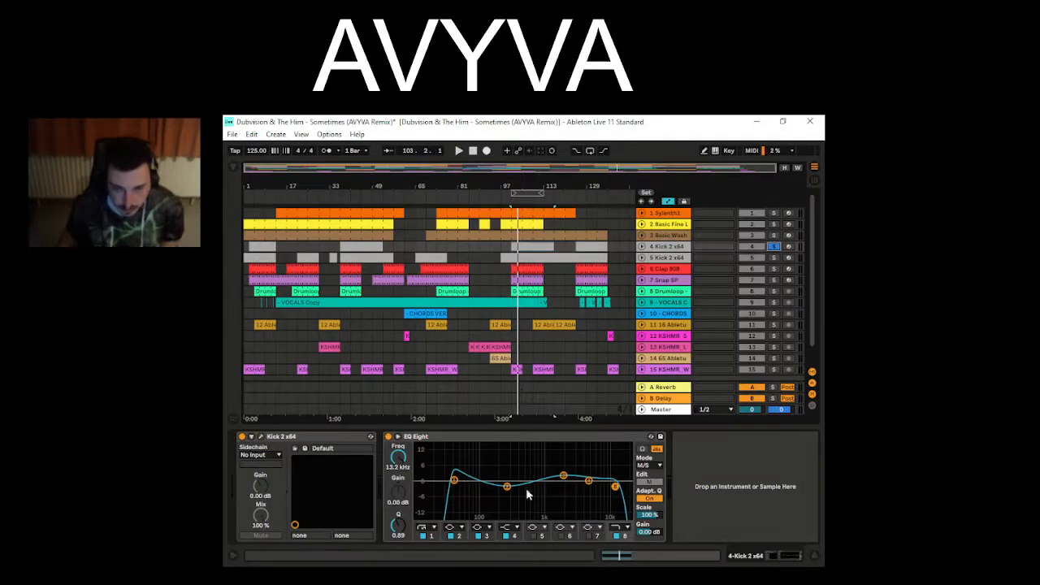
pyautogui.press('space')
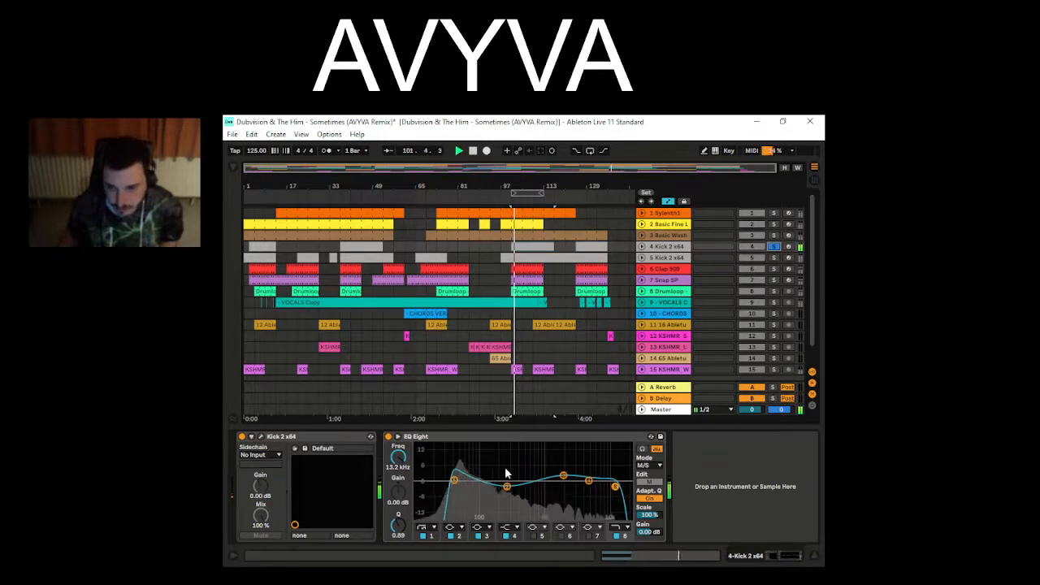
pyautogui.press('space')
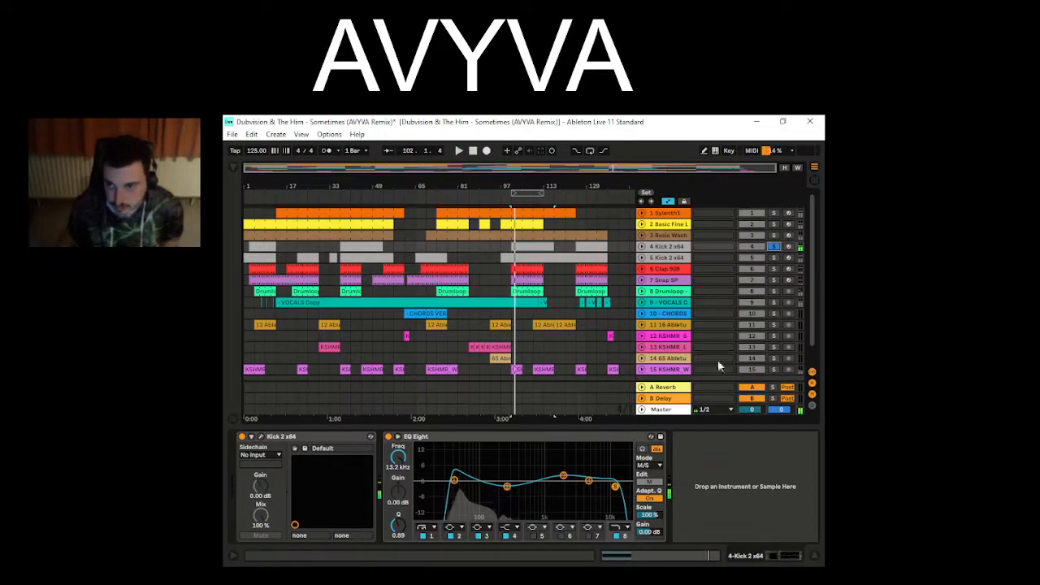
# - Add the second kick on track 5 to the solo and play its clip from bar 97
pyautogui.keyDown('ctrl'); pyautogui.click(773, 257); pyautogui.keyUp('ctrl')
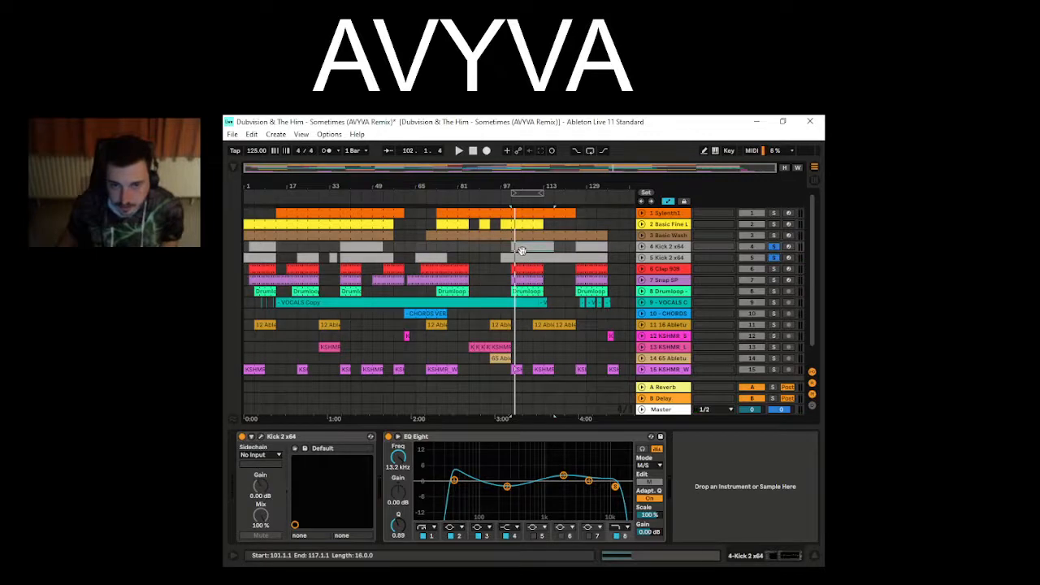
pyautogui.click(523, 258)
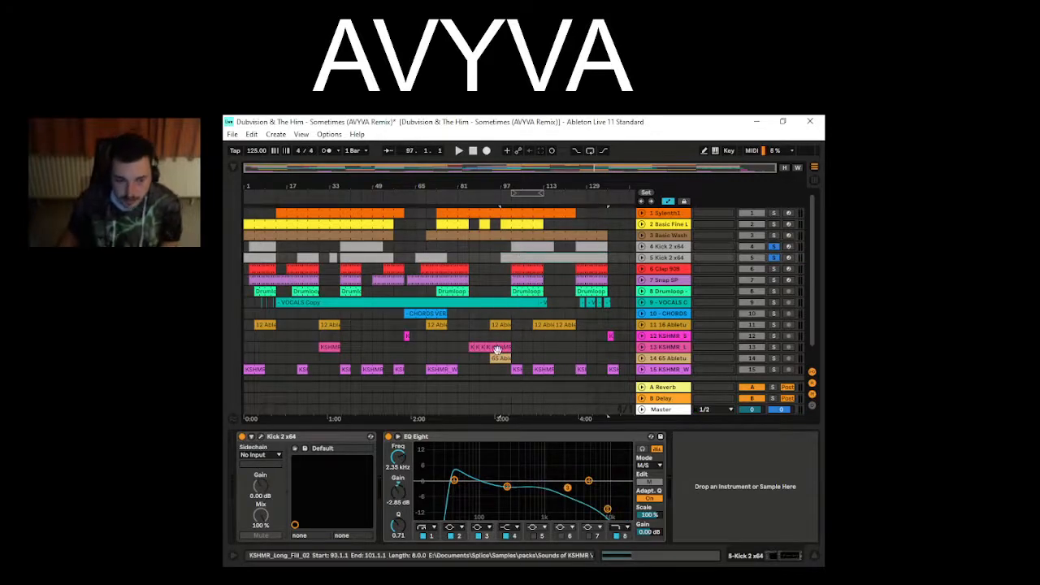
pyautogui.press('space')
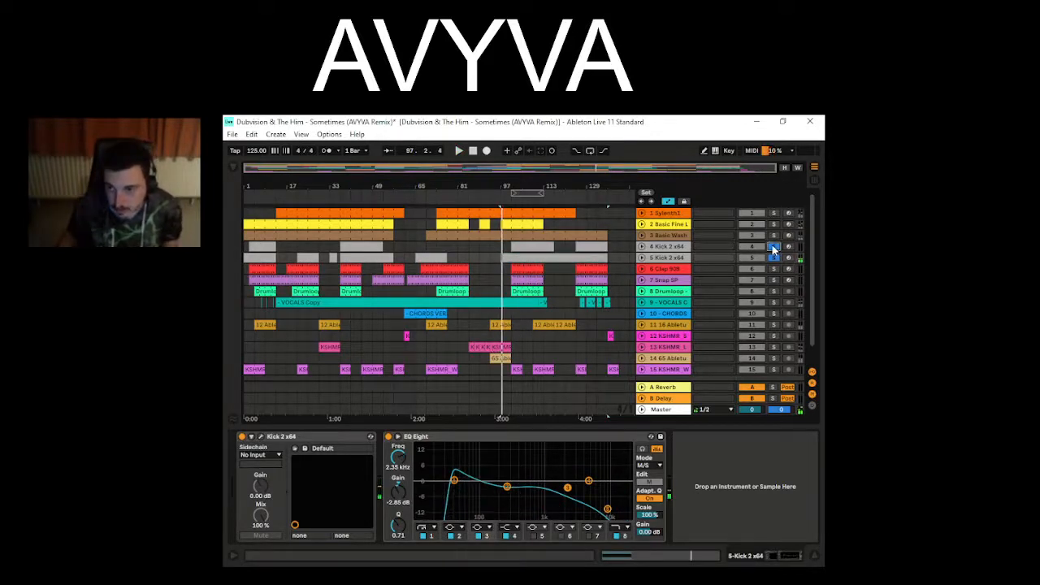
# - Compare the two kicks during playback by toggling the solos of tracks 4 and 5
pyautogui.keyDown('ctrl'); pyautogui.click(772, 246); pyautogui.keyUp('ctrl')
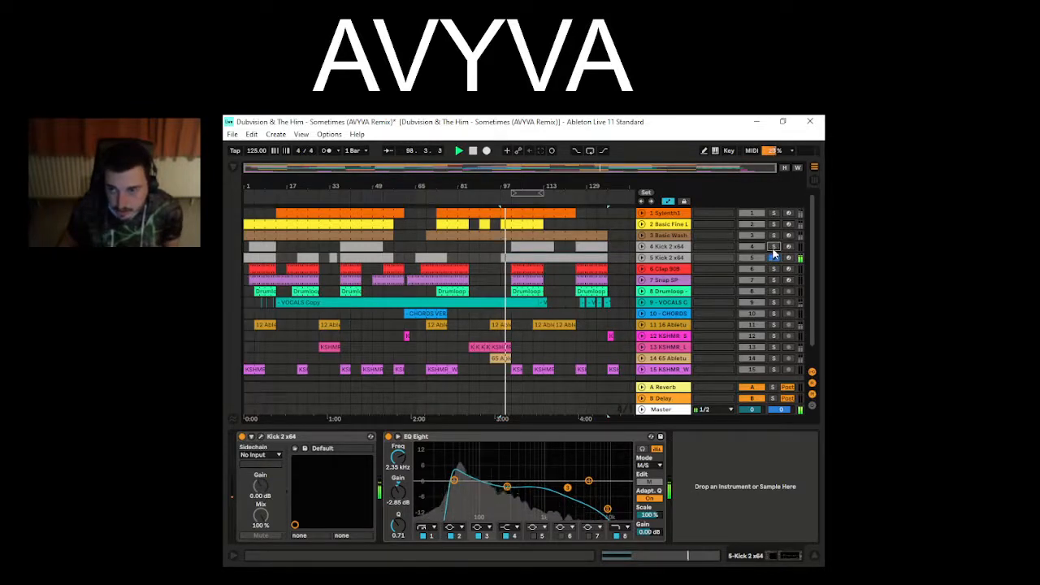
pyautogui.keyDown('ctrl'); pyautogui.click(773, 248); pyautogui.keyUp('ctrl')
pyautogui.keyDown('ctrl'); pyautogui.click(773, 256); pyautogui.keyUp('ctrl')
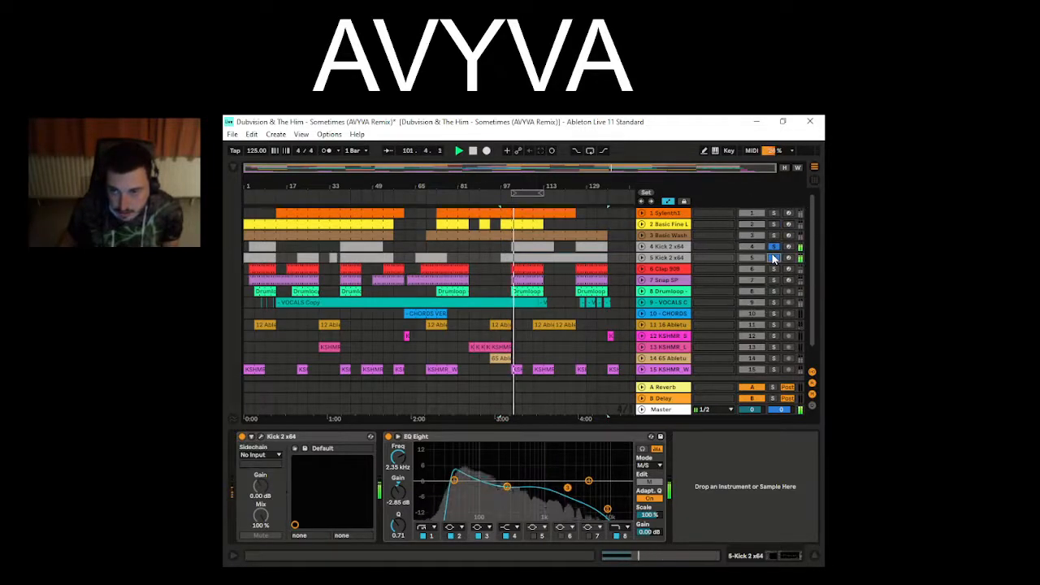
pyautogui.keyDown('ctrl'); pyautogui.click(773, 257); pyautogui.keyUp('ctrl')
pyautogui.click(529, 247)
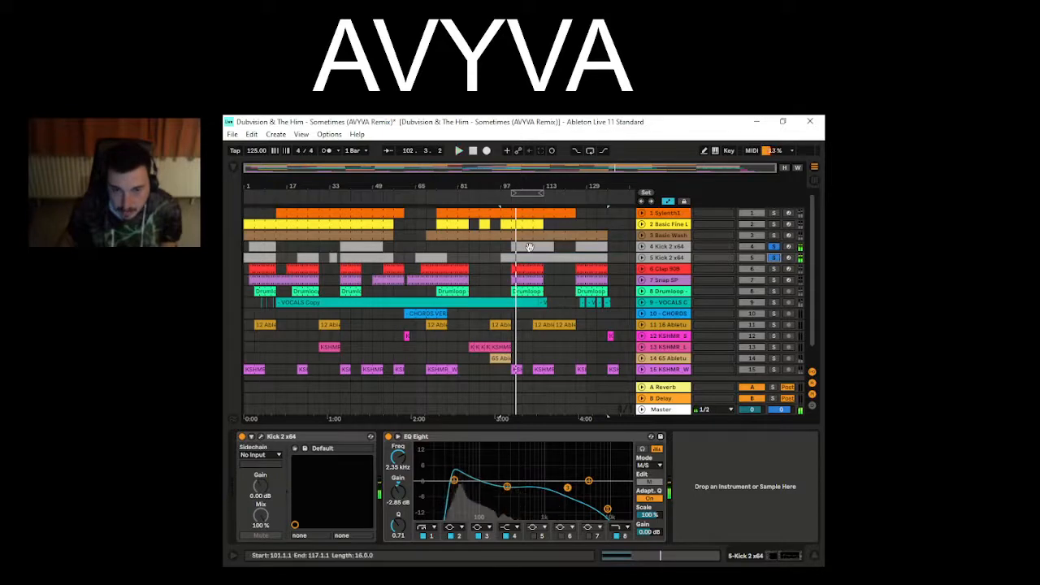
pyautogui.press('space')
# - Play both soloed kicks together from bar 101
pyautogui.click(506, 243)
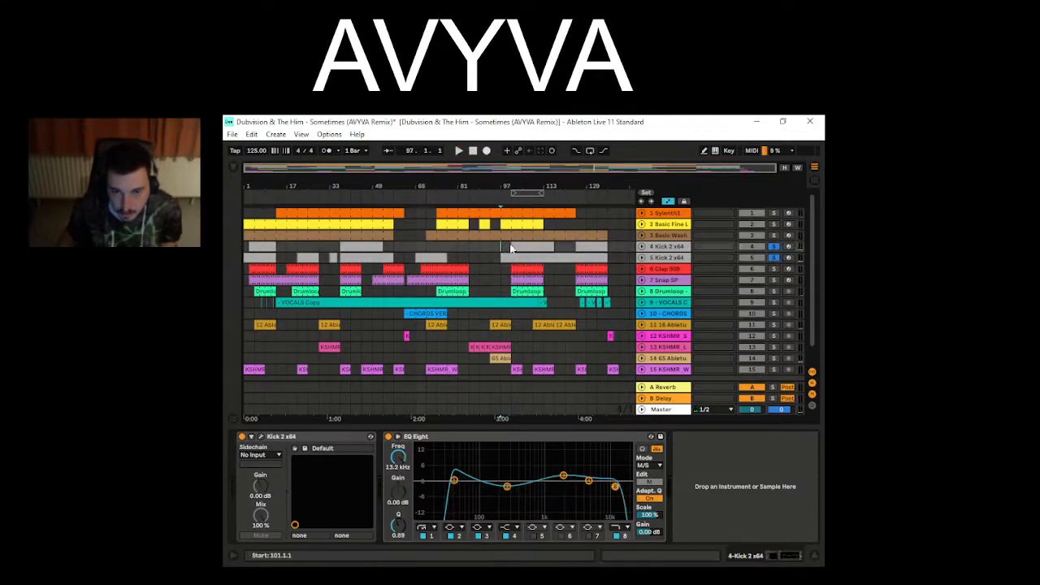
pyautogui.click(506, 248)
pyautogui.press('space')
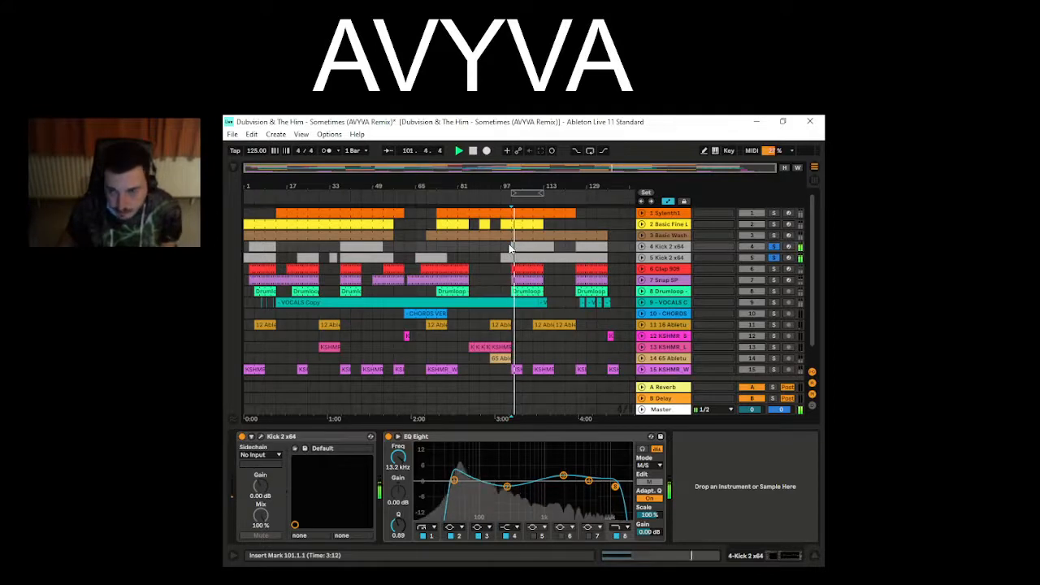
pyautogui.press('space')
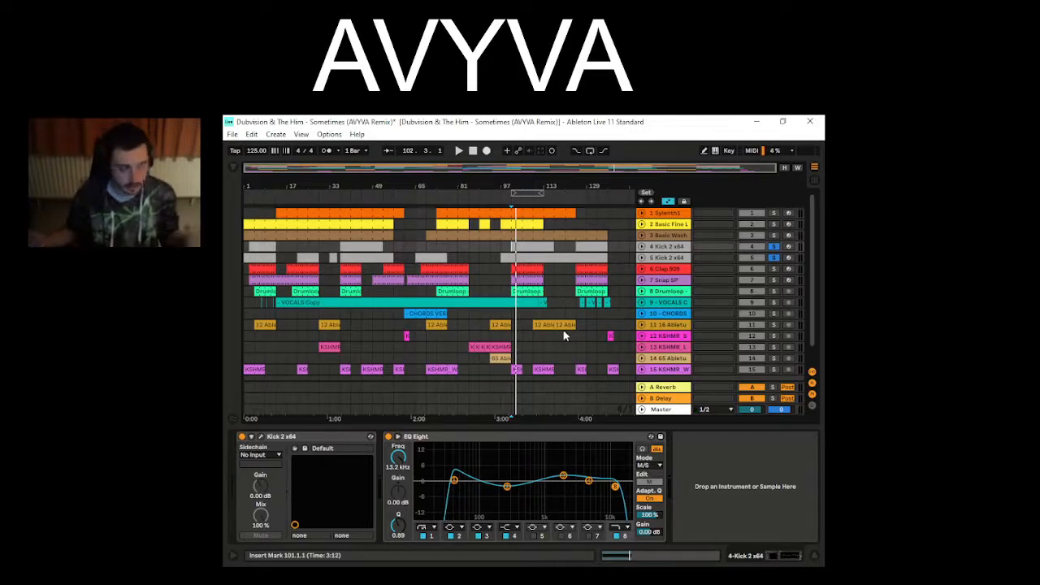
# - Solo the Drumloop track (8) and open the waveform of its clip at bar 101
pyautogui.click(773, 291)
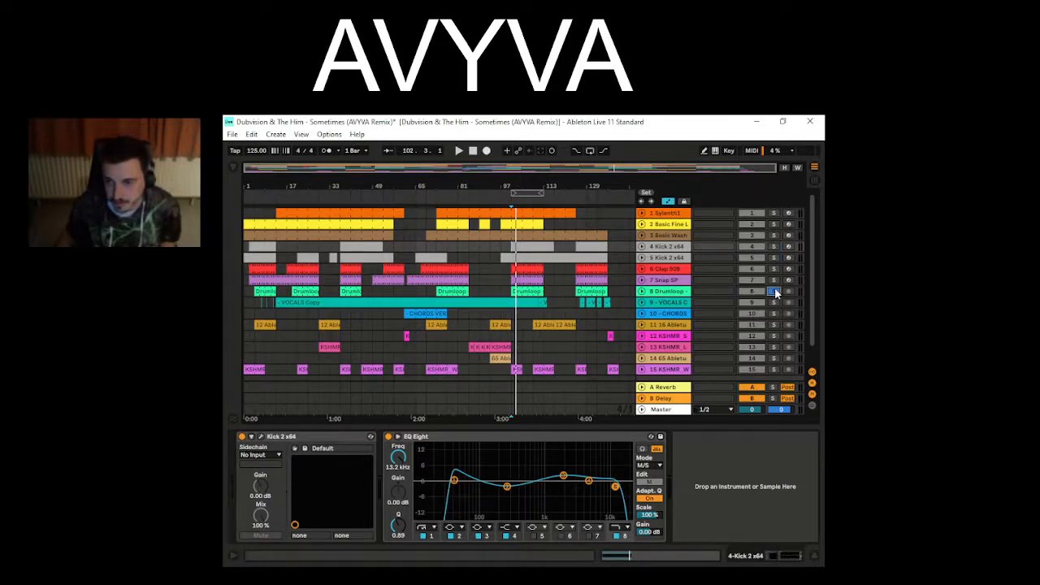
pyautogui.click(523, 288)
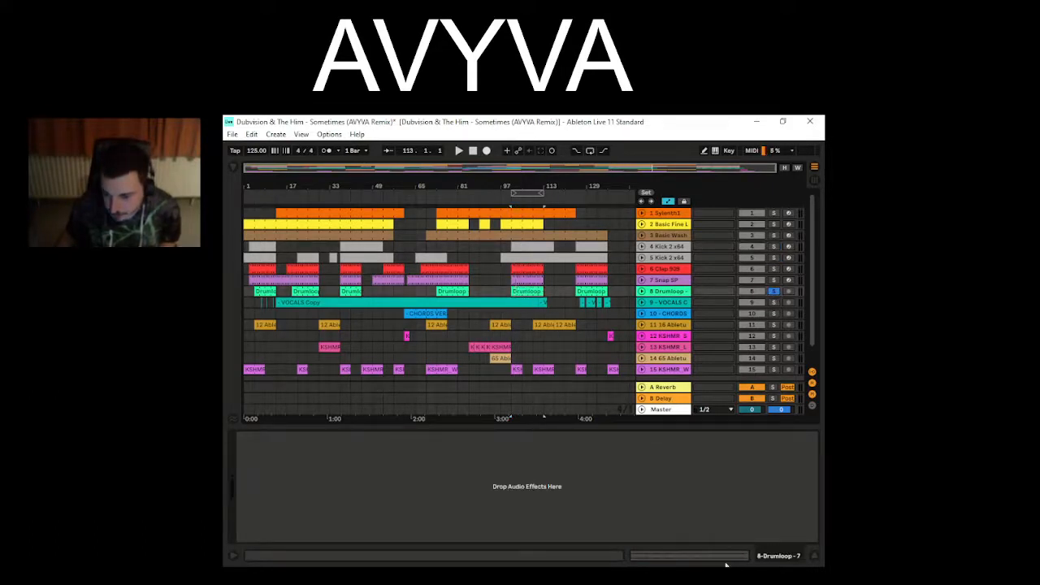
pyautogui.click(690, 555)
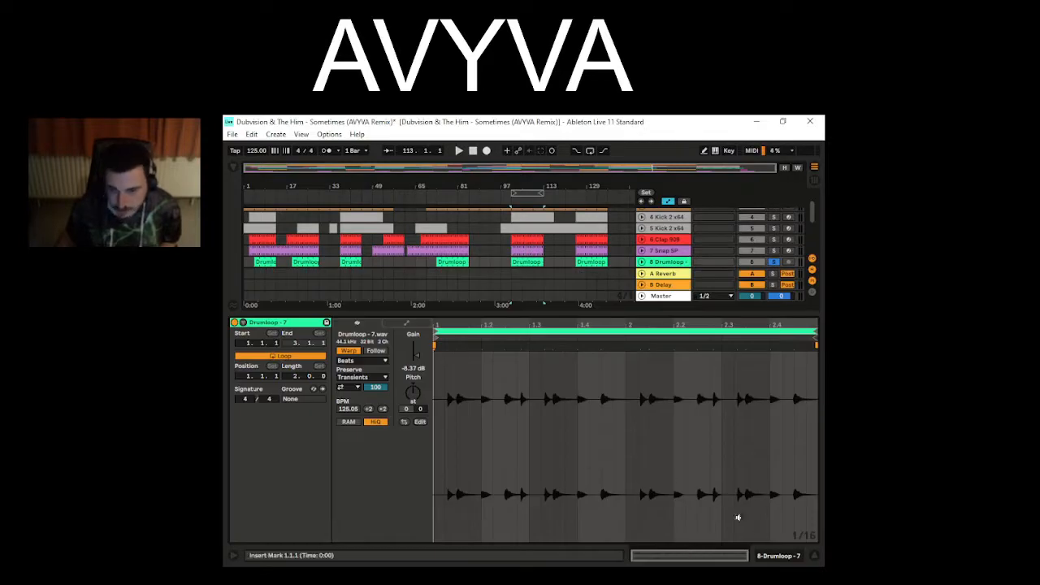
pyautogui.click(769, 555)
pyautogui.click(719, 558)
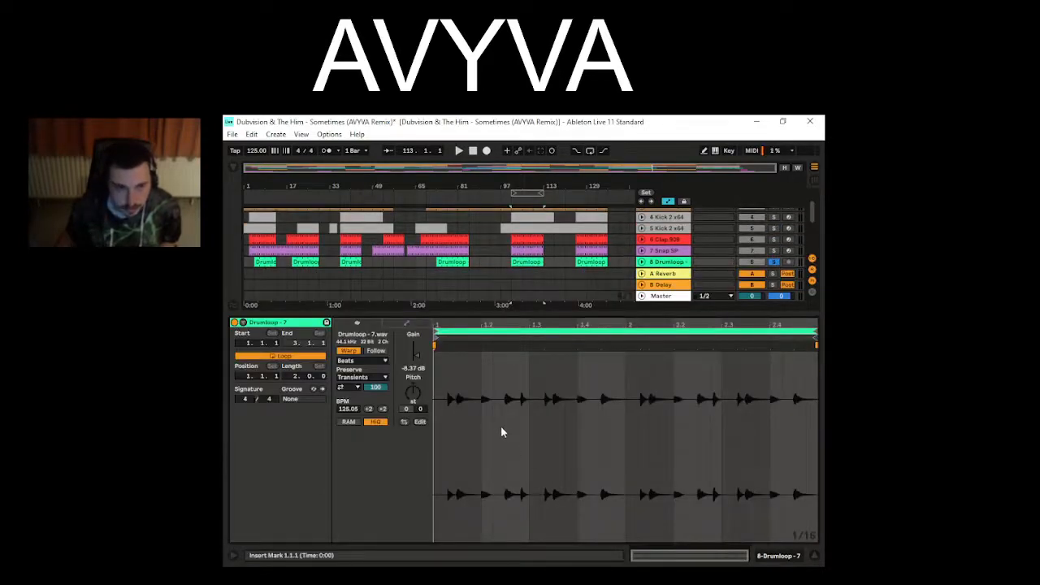
# - Play the soloed drum loop from bar 101 to hear it on its own
pyautogui.press('space')
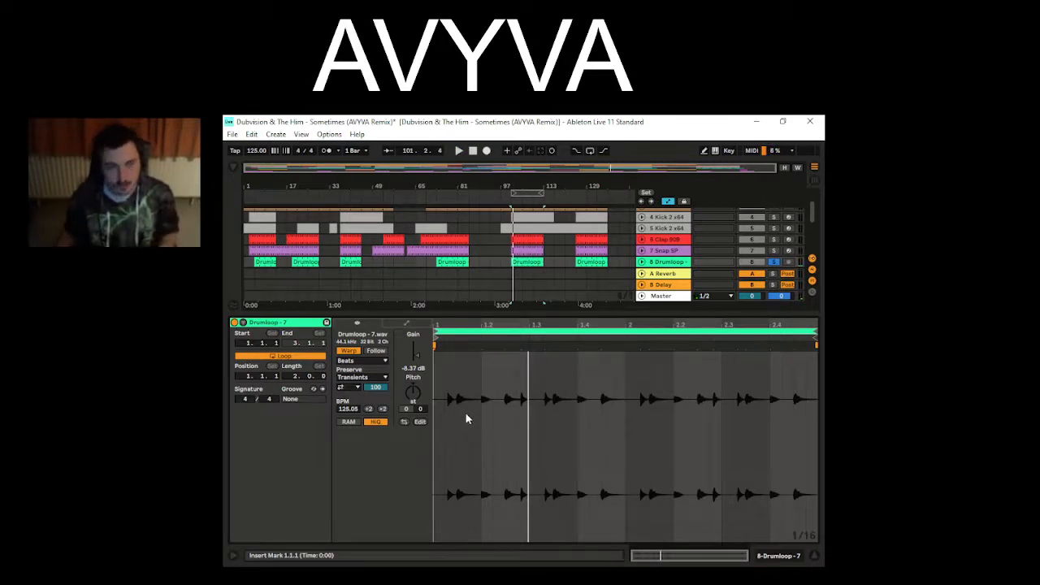
pyautogui.press('space')
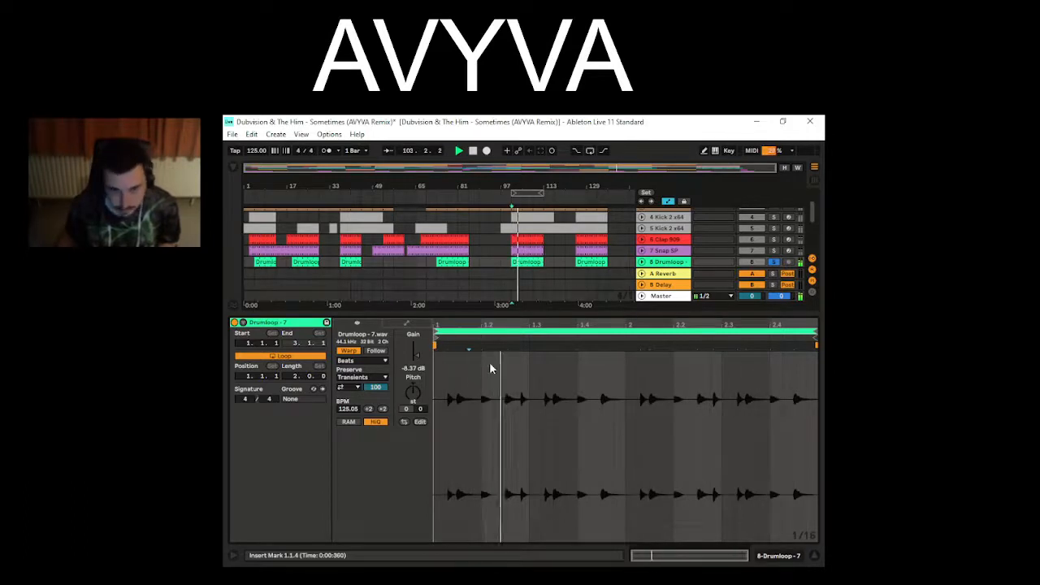
pyautogui.click(492, 368)
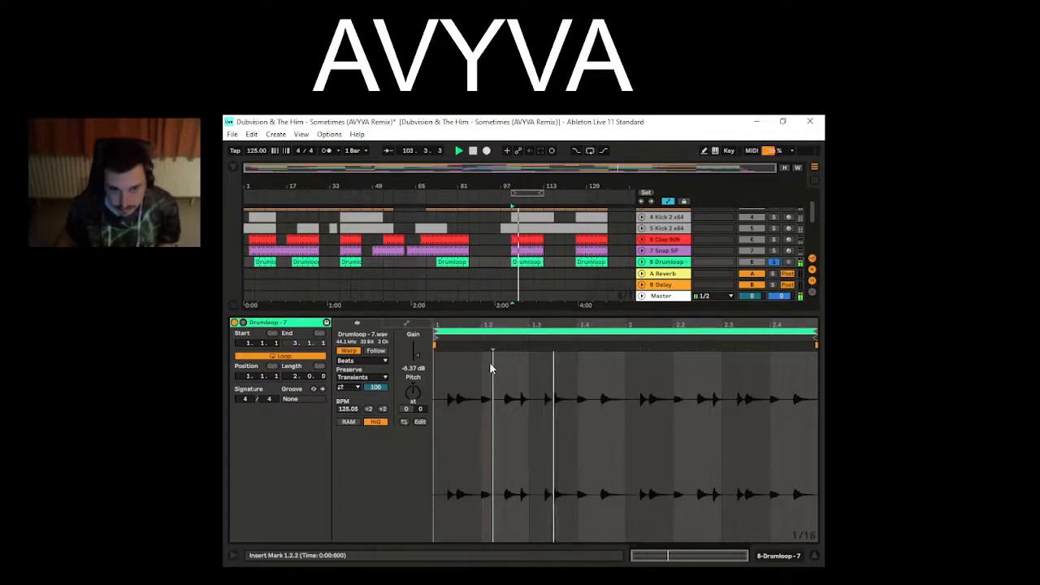
# - Solo the Clap 909 track, open the notes of its MIDI clip at bar 101 and play it
pyautogui.click(771, 239)
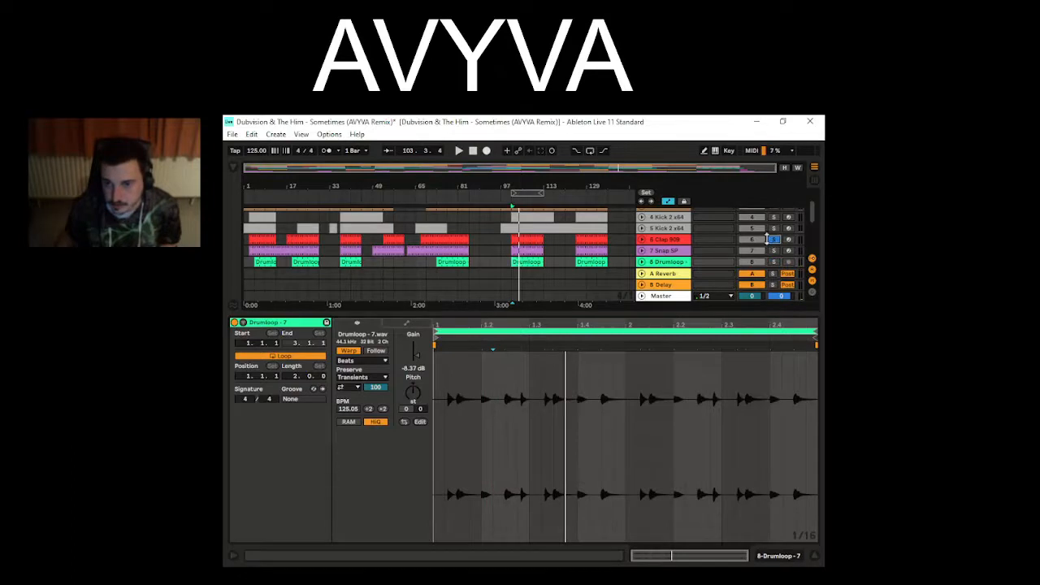
pyautogui.click(523, 242)
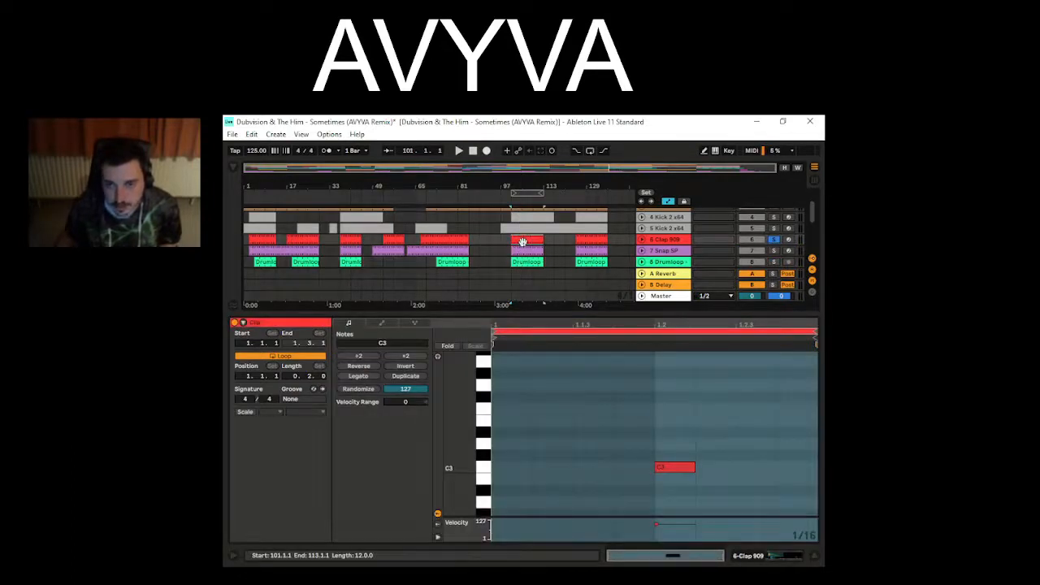
pyautogui.scroll(-2, 523, 241)
pyautogui.scroll(1, 522, 241)
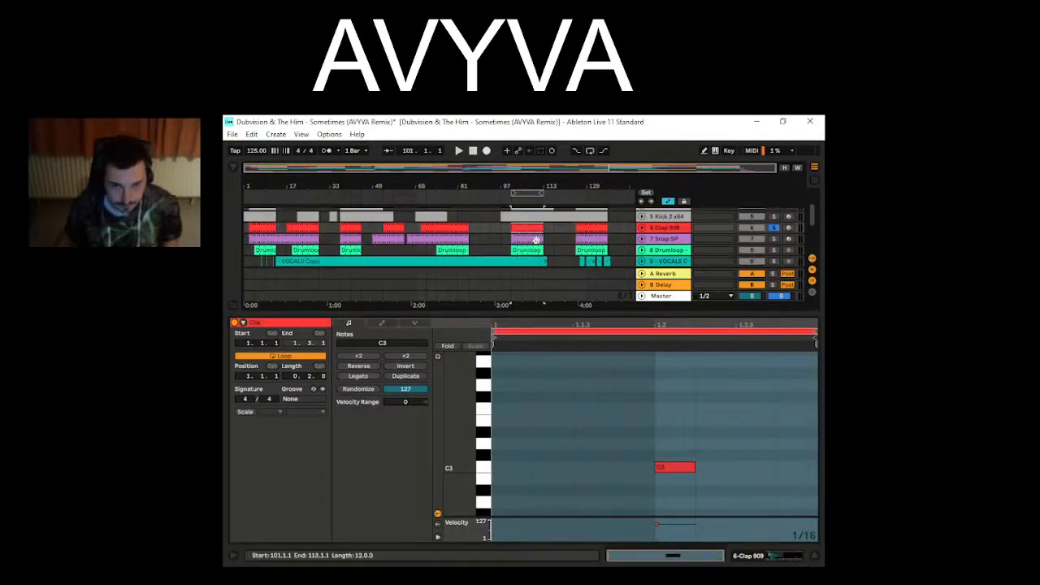
pyautogui.moveTo(559, 310); pyautogui.dragTo(550, 334)
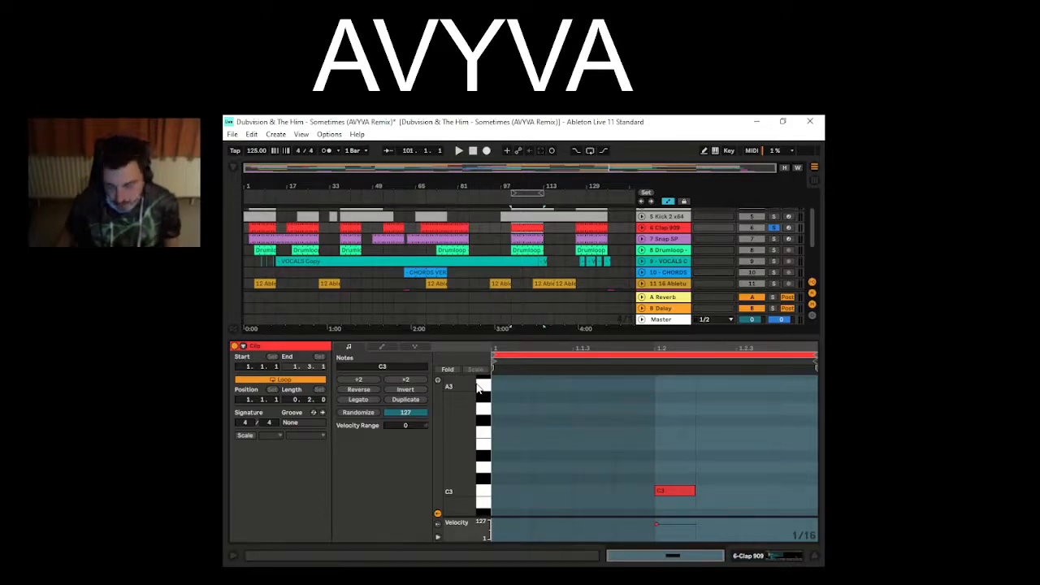
pyautogui.press('space')
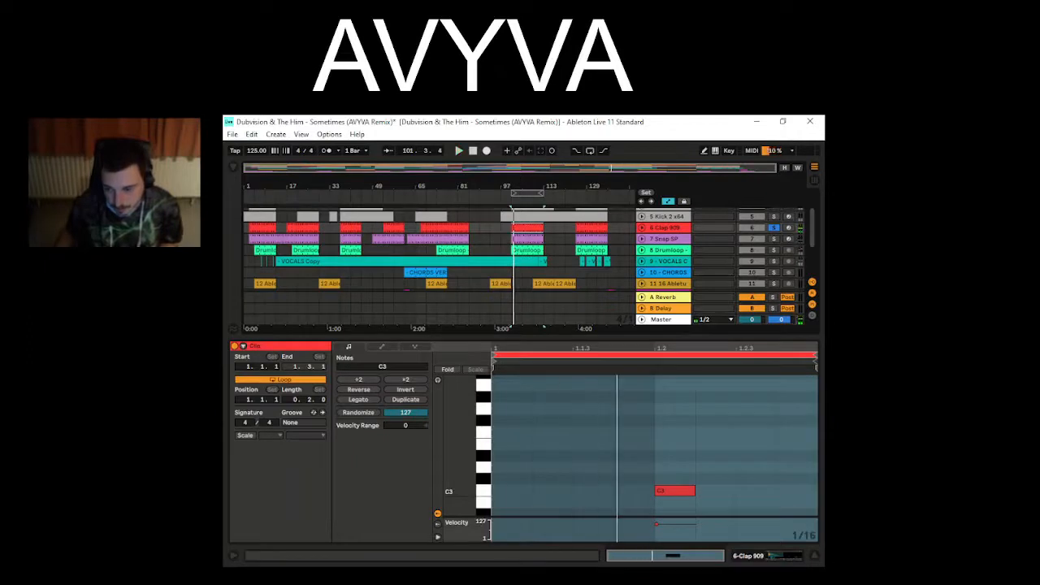
# - Show the Clap 909 track's sampler device and play the clap to review its sample settings
pyautogui.click(759, 556)
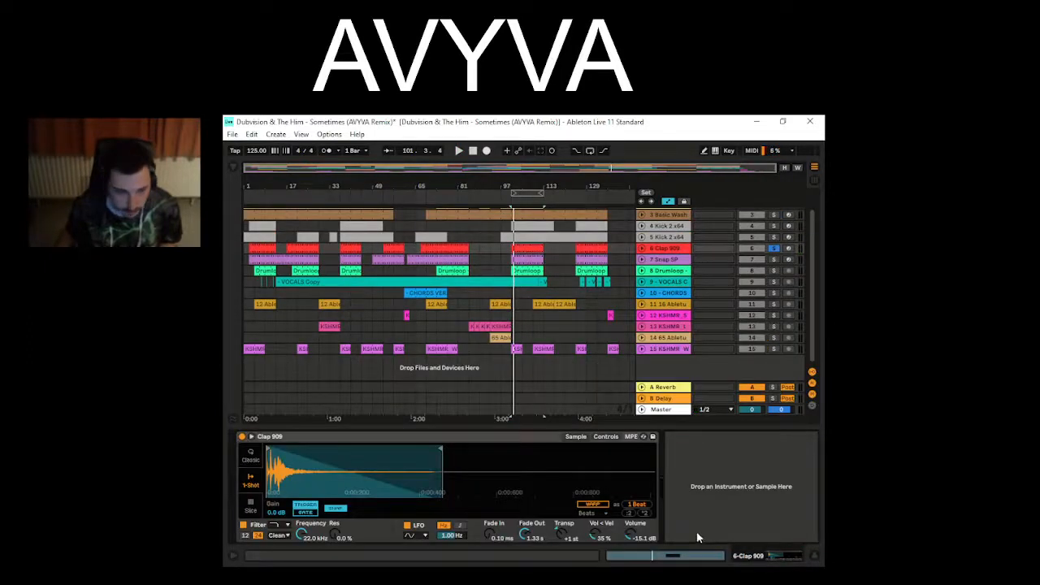
pyautogui.press('space')
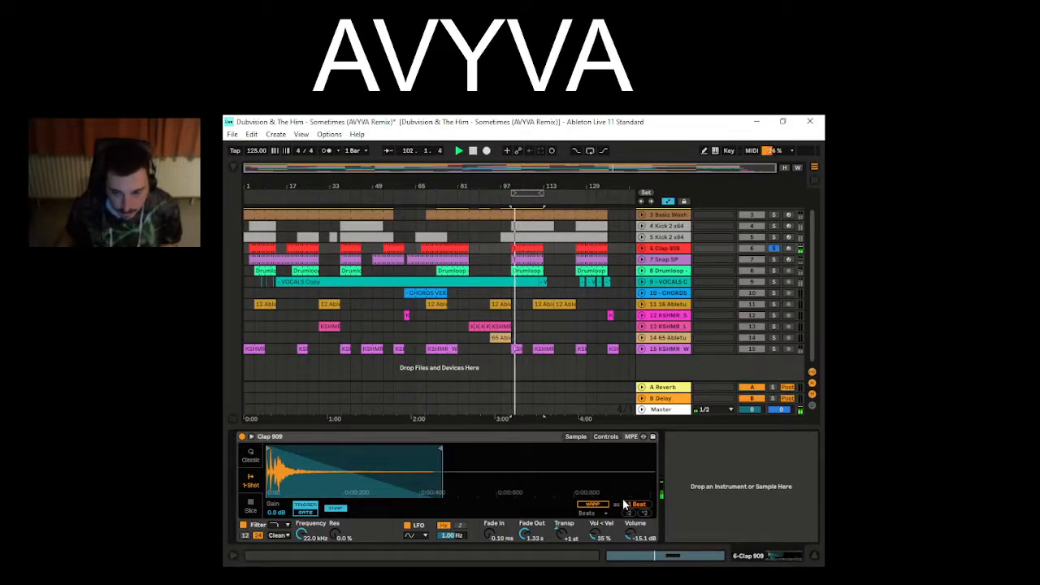
pyautogui.press('space')
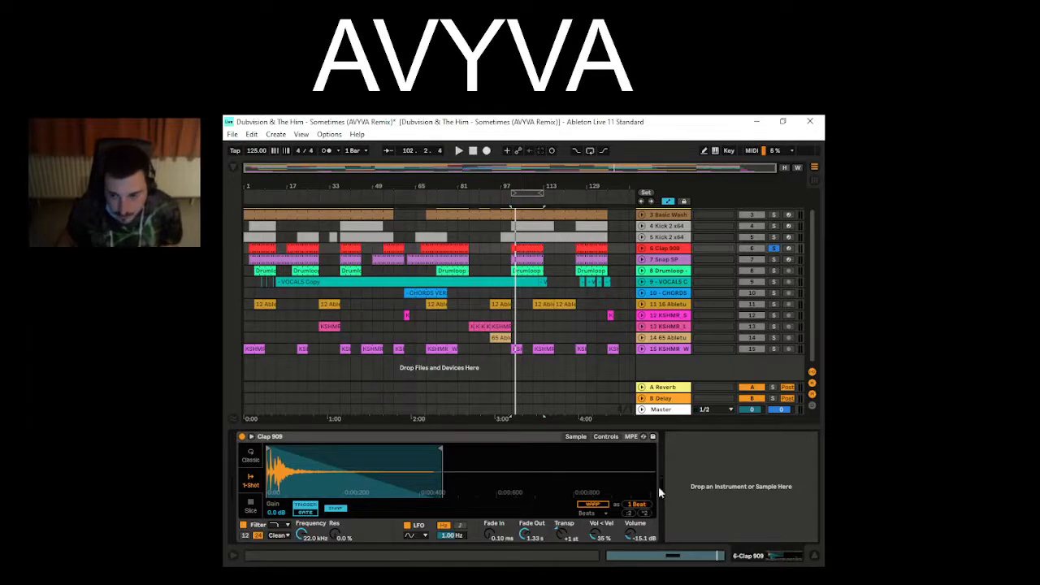
# - Unfold the Master track and examine its effect chain from the Compressor and Multiband Dynamics through to the Utility and Limiter
pyautogui.click(640, 410)
pyautogui.click(657, 371)
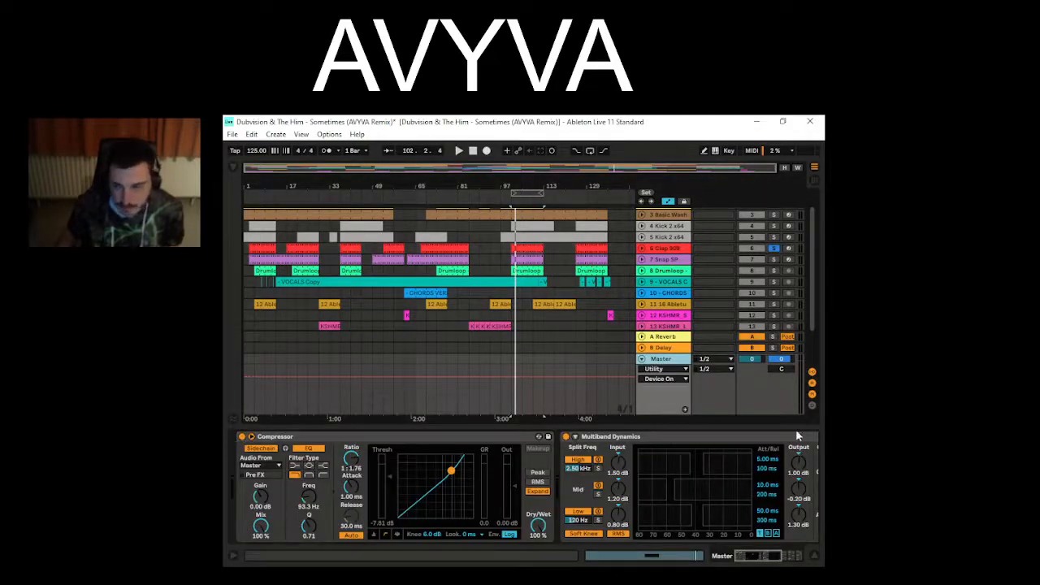
pyautogui.moveTo(741, 561); pyautogui.dragTo(763, 563)
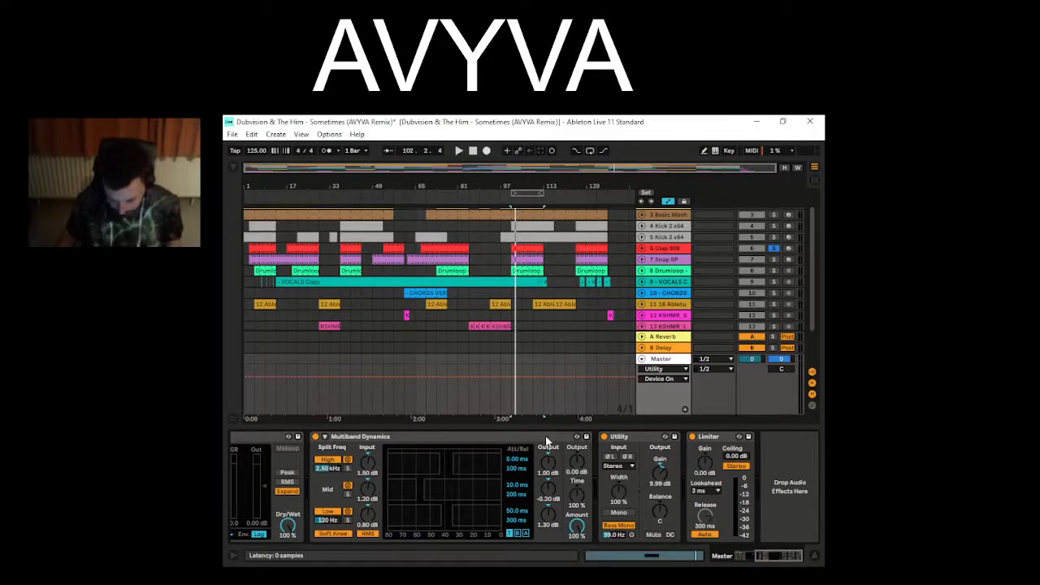
pyautogui.moveTo(762, 556); pyautogui.dragTo(737, 554)
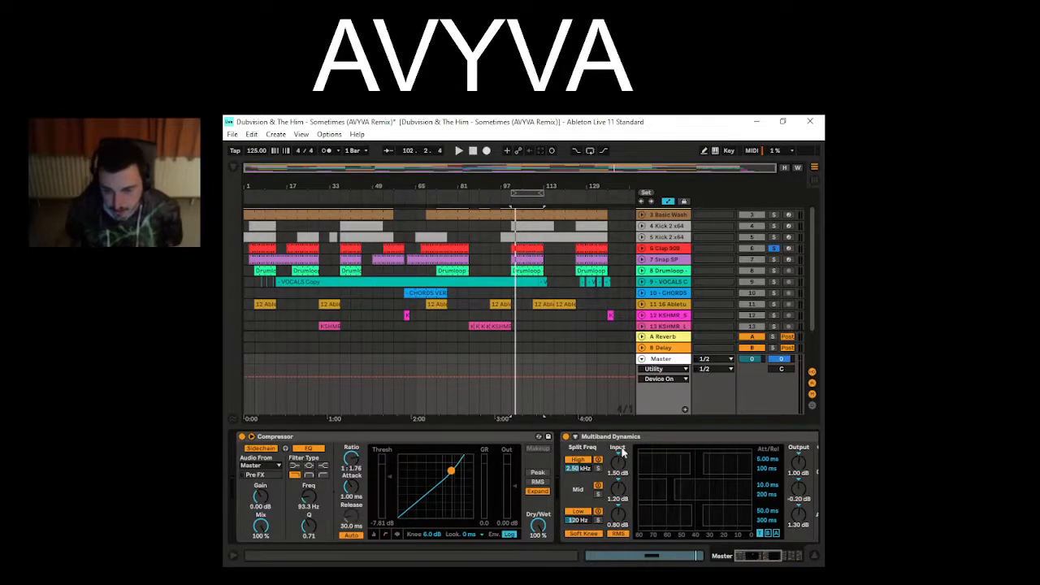
pyautogui.moveTo(756, 560); pyautogui.dragTo(795, 557)
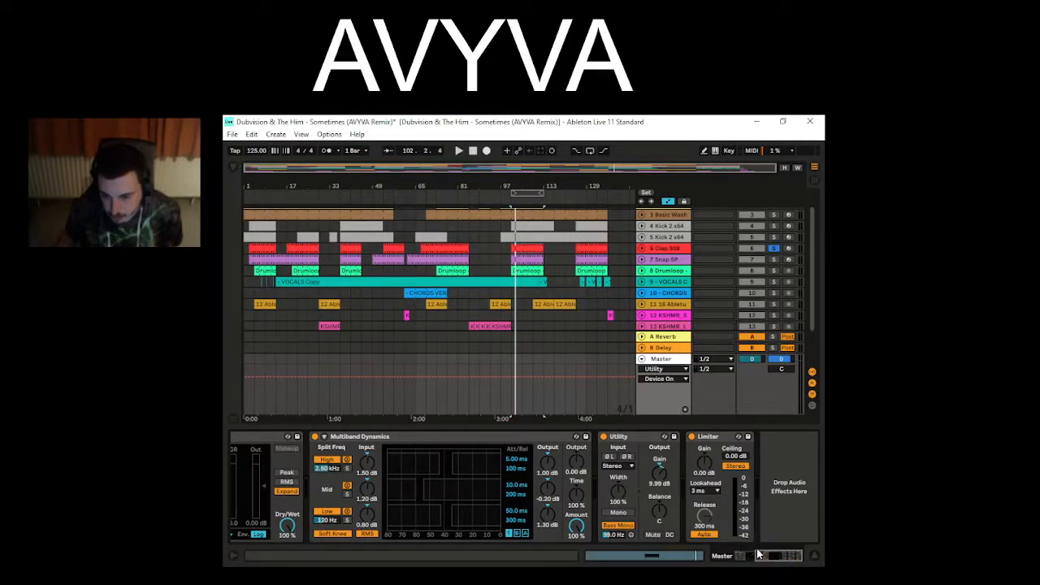
pyautogui.moveTo(764, 560); pyautogui.dragTo(718, 562)
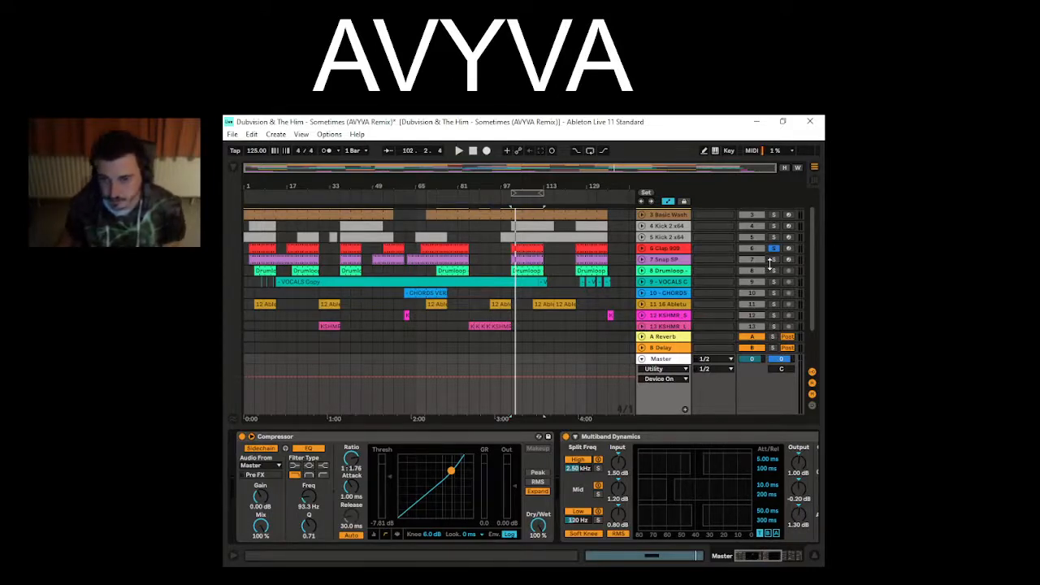
# - Solo the Snap SP track, play its clip from bar 101 and view the whole sample waveform in its sampler
pyautogui.click(522, 257)
pyautogui.press('space')
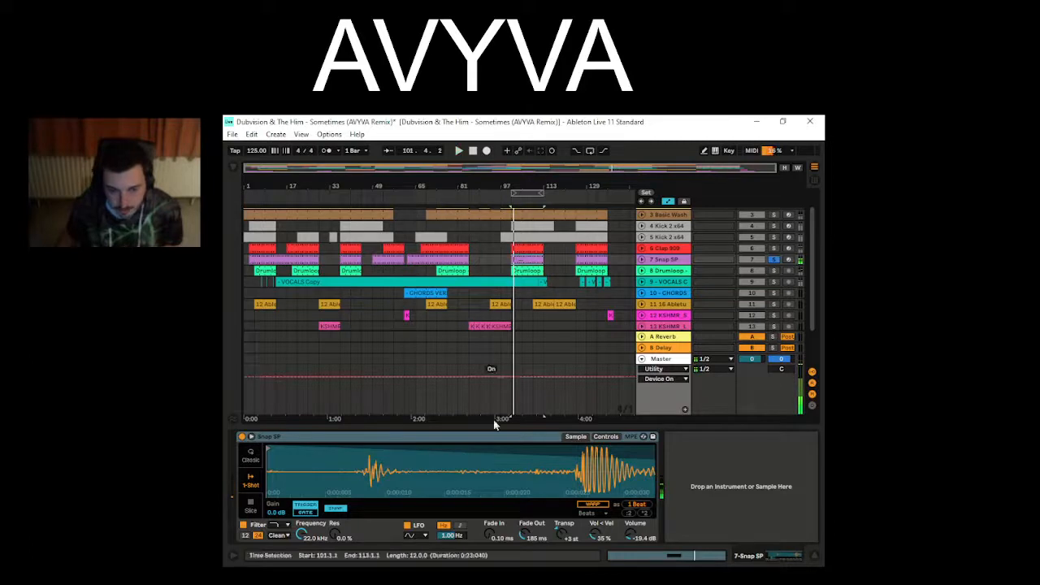
pyautogui.doubleClick(489, 462)
pyautogui.press('space')
pyautogui.press('space')
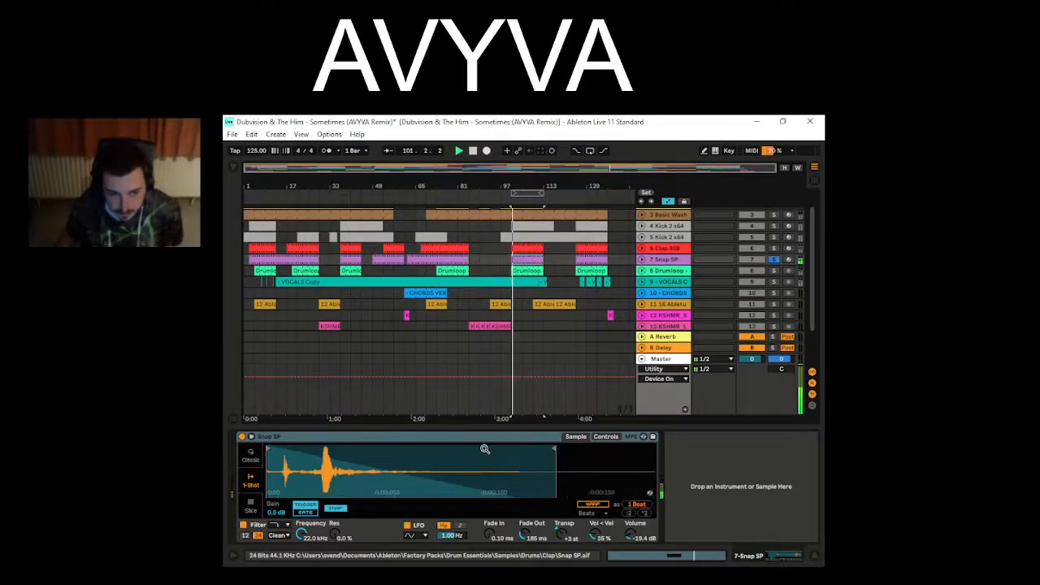
pyautogui.press('space')
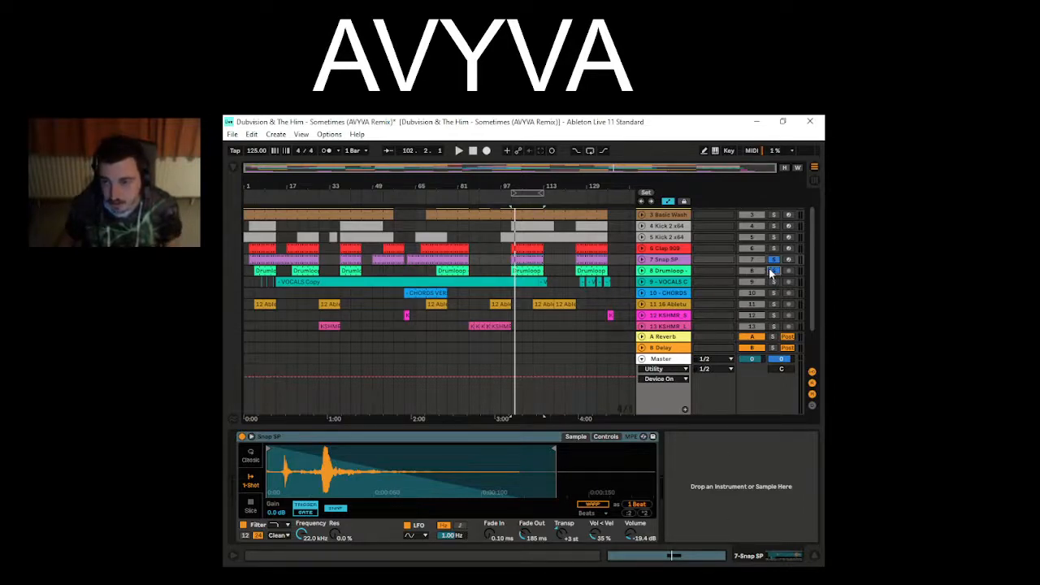
# - Add the Drumloop and Clap 909 tracks to the snap's solo and play the three together
pyautogui.click(771, 270)
pyautogui.press('space')
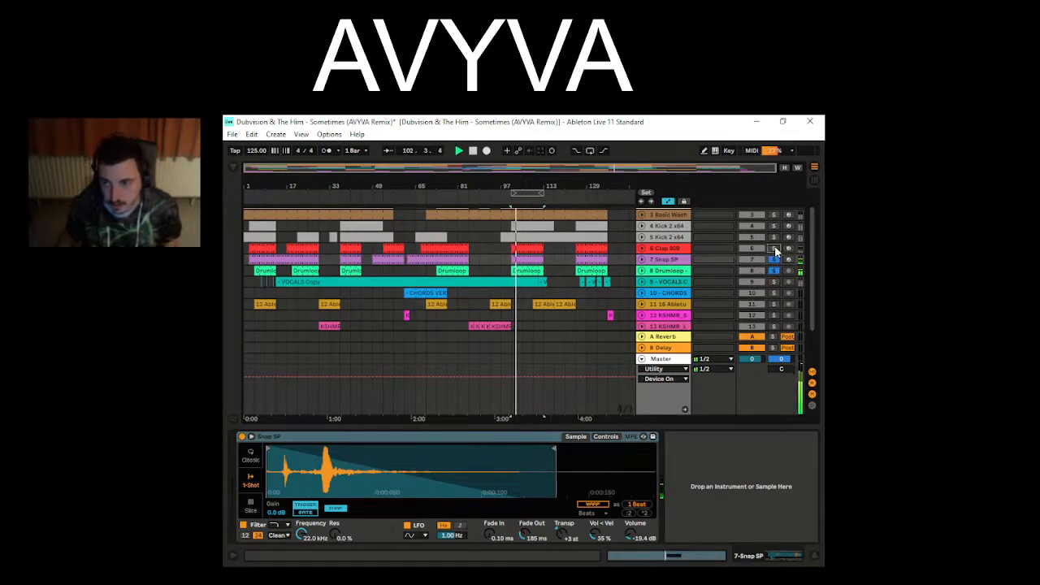
pyautogui.click(774, 247)
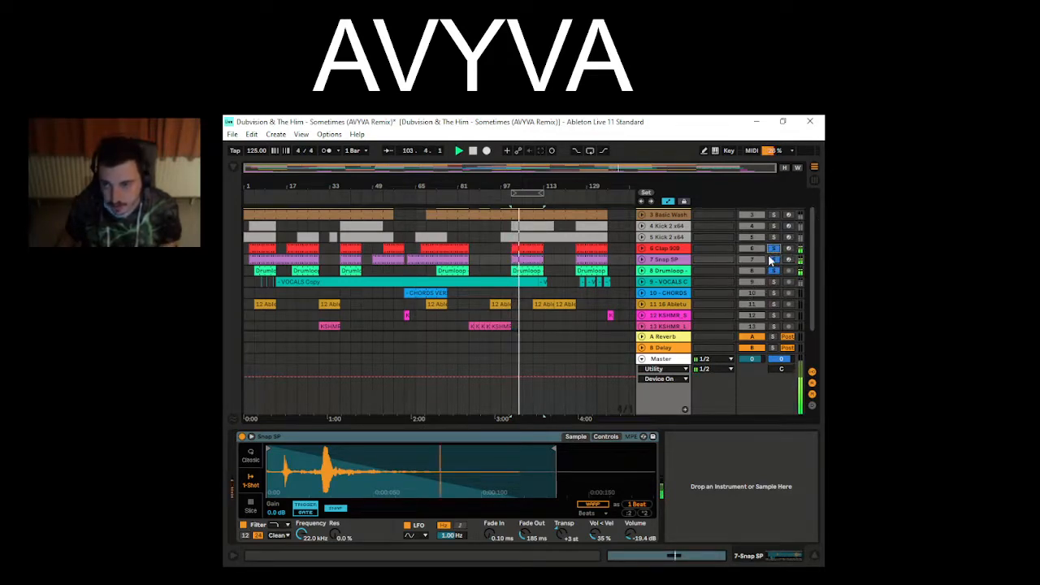
pyautogui.press('space')
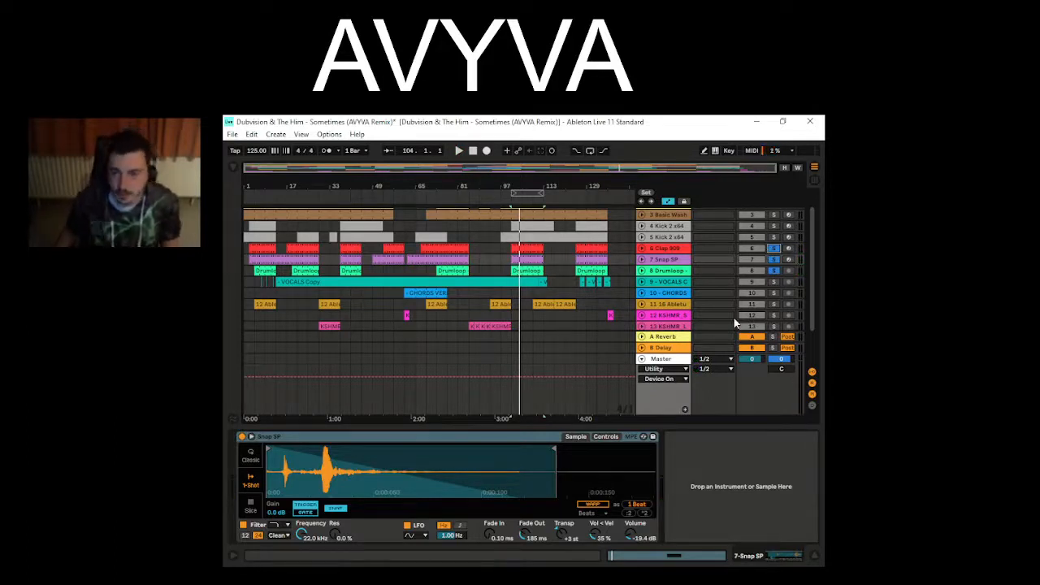
# - Solo the vocals on track 9, open the long VOCALS Copy clip's settings and play it from bar 13
pyautogui.click(773, 282)
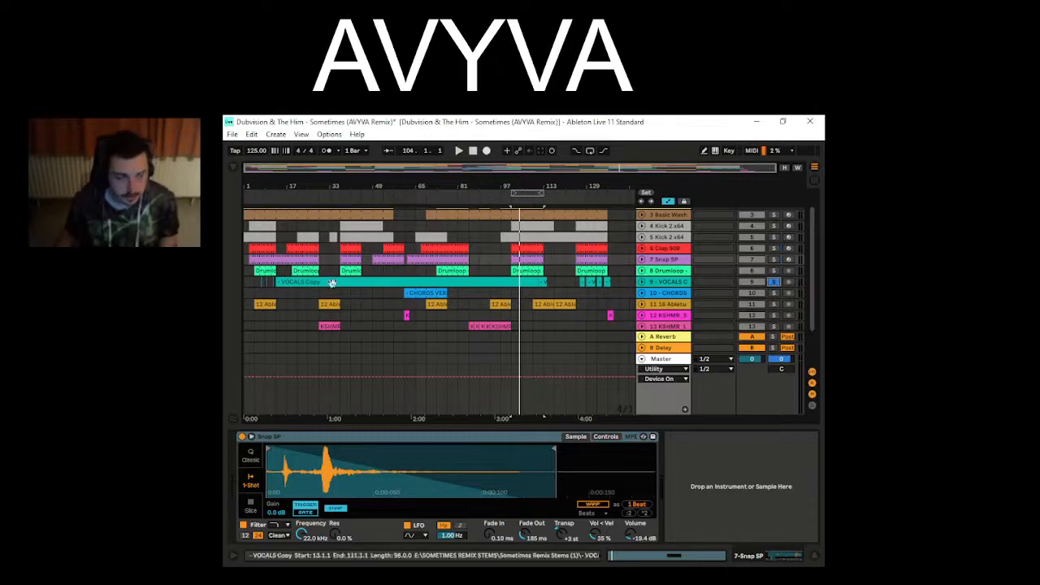
pyautogui.click(277, 298)
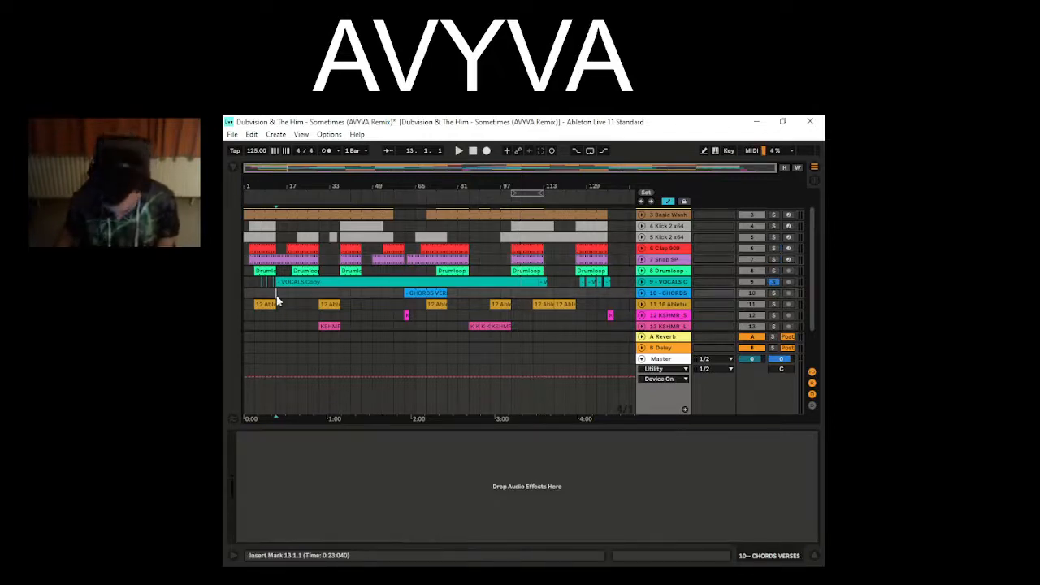
pyautogui.click(281, 281)
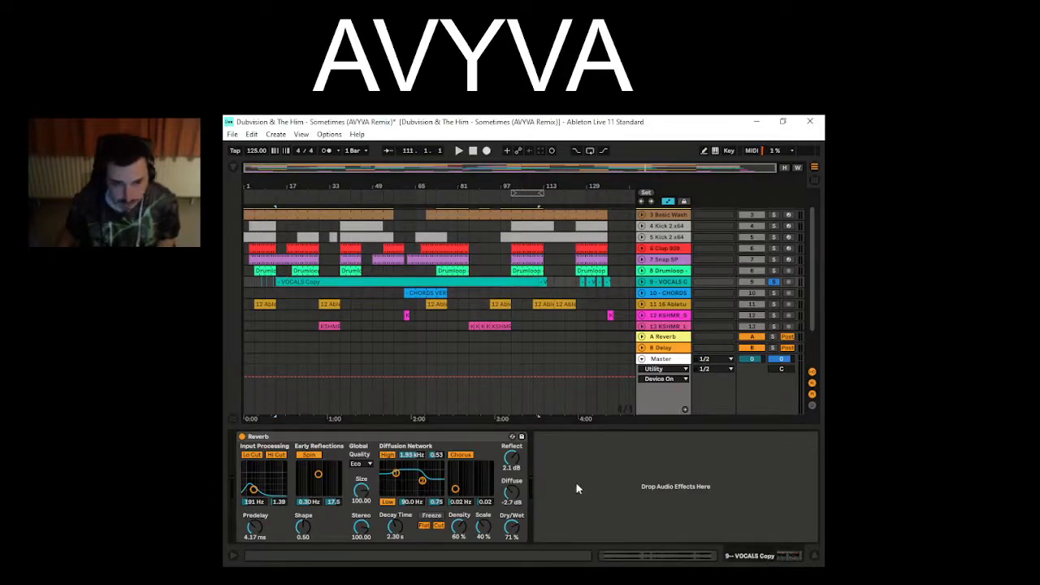
pyautogui.click(625, 558)
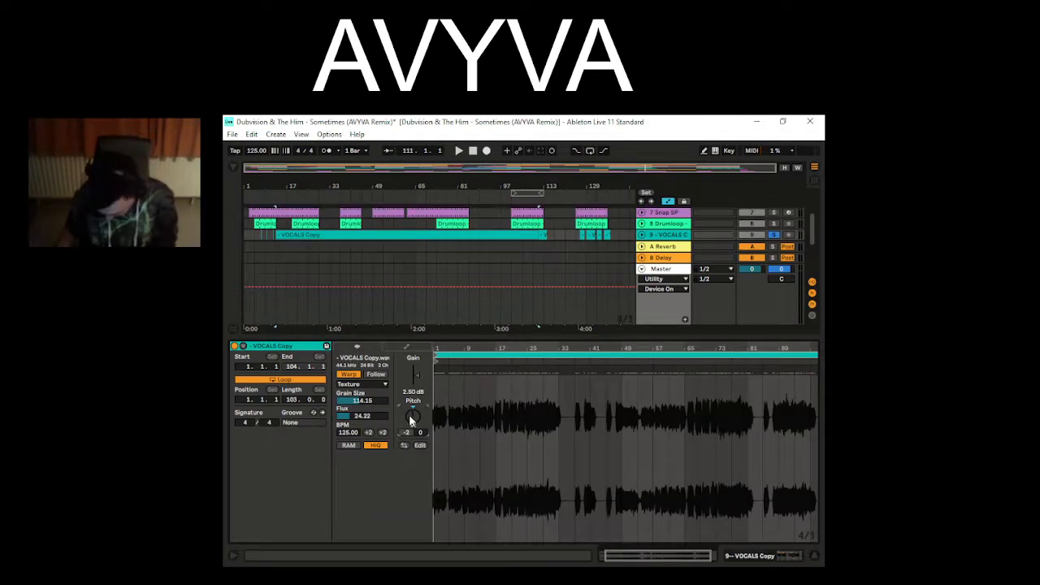
pyautogui.press('space')
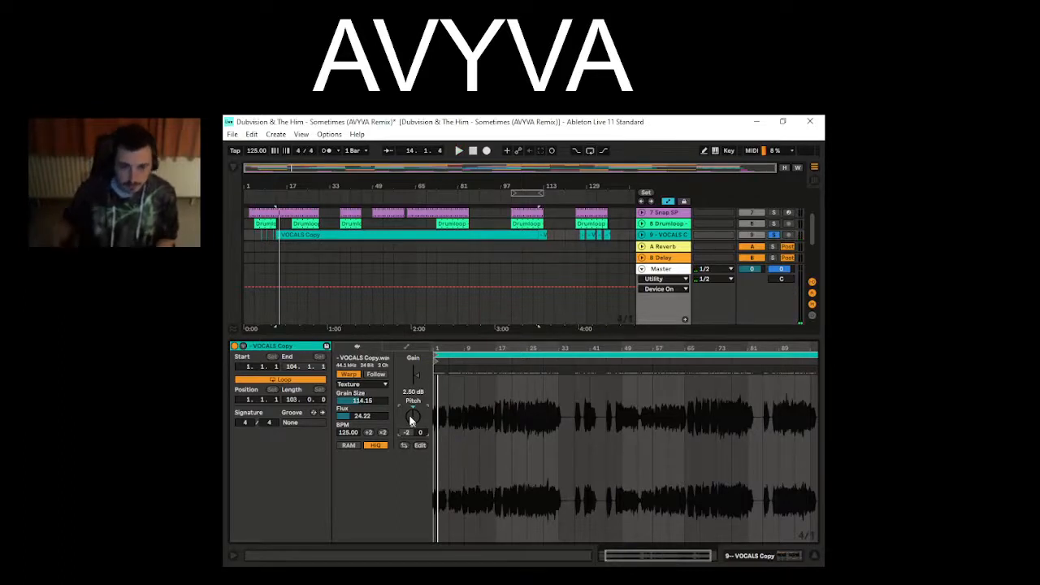
pyautogui.press('space')
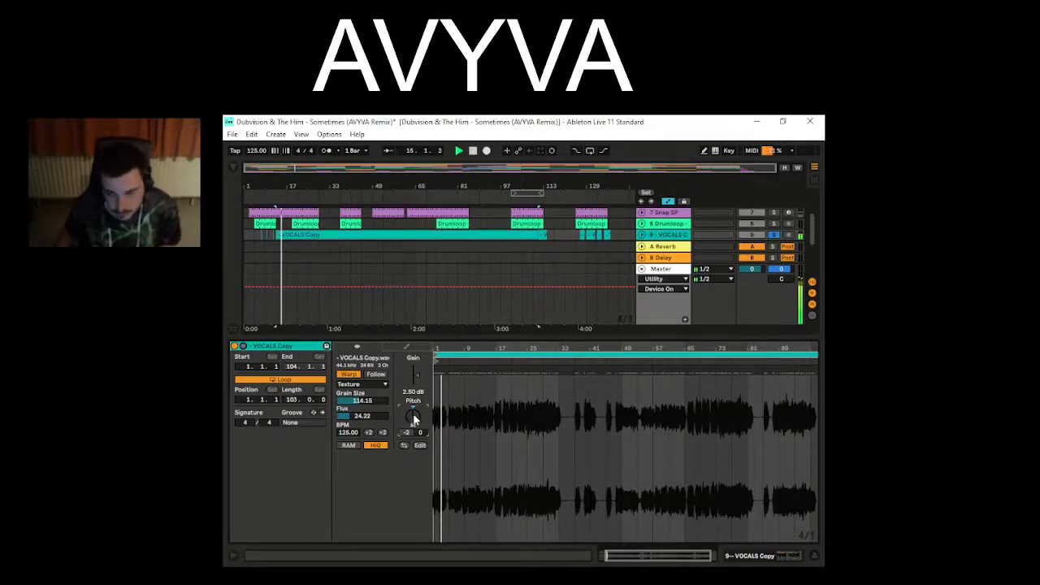
pyautogui.press('space')
# - Show the vocal track's Reverb and compare the vocals with the effect switched off and back on during playback
pyautogui.click(791, 561)
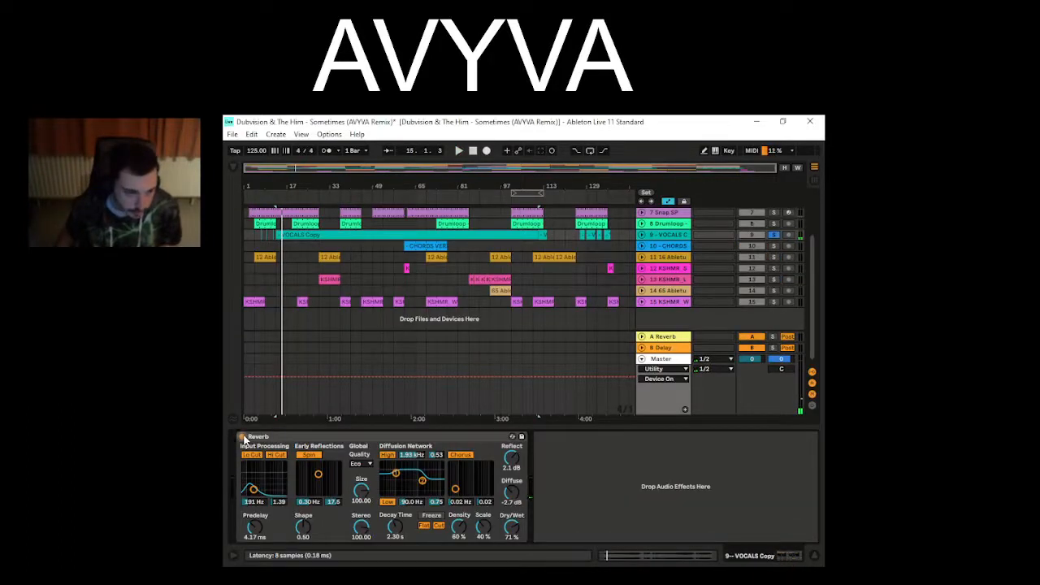
pyautogui.click(243, 437)
pyautogui.press('space')
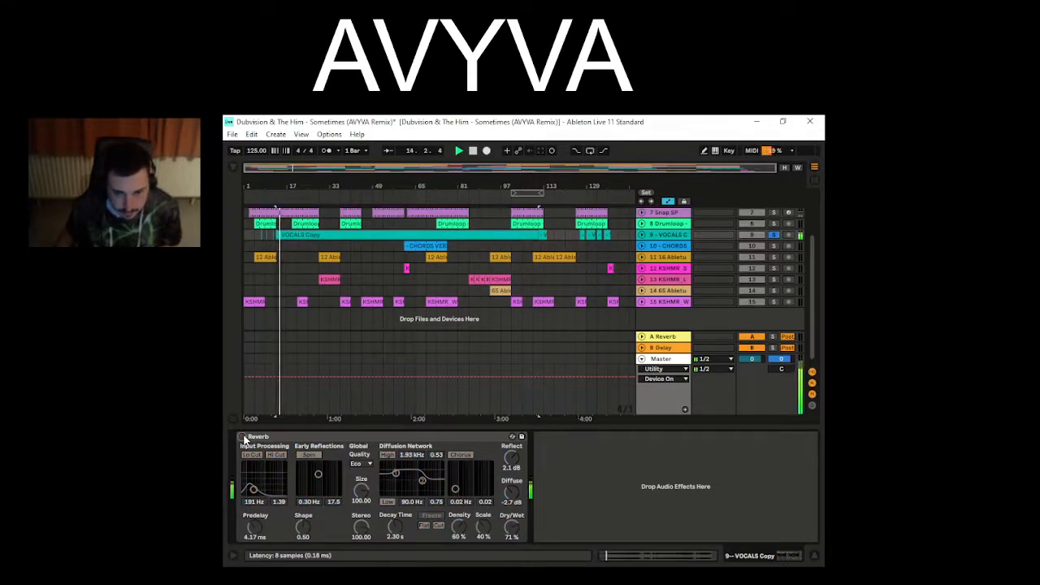
pyautogui.click(243, 436)
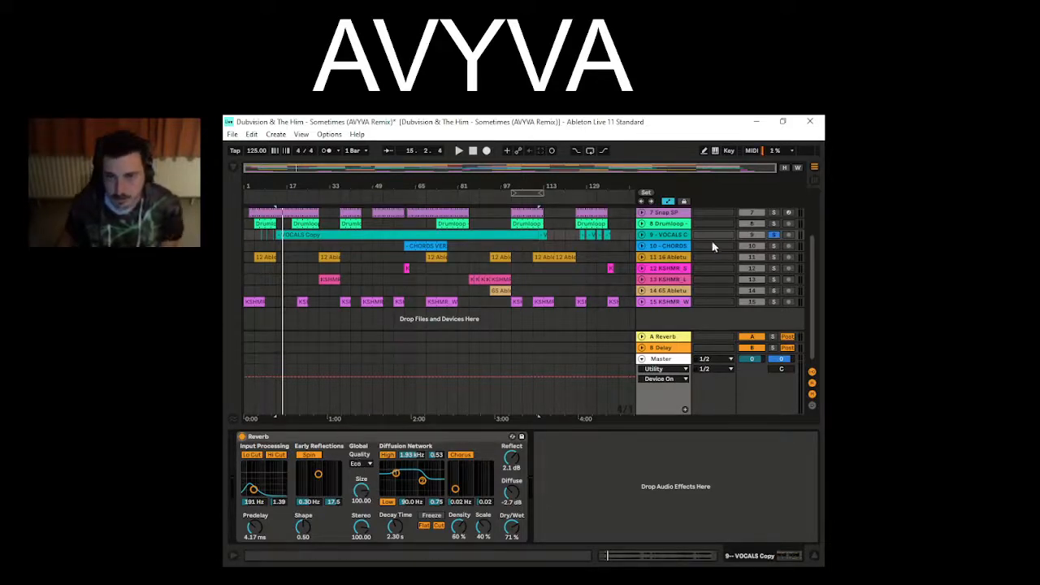
# - Play the short vocal cuts on the soloed vocal track from bar 9
pyautogui.moveTo(409, 168); pyautogui.dragTo(409, 187)
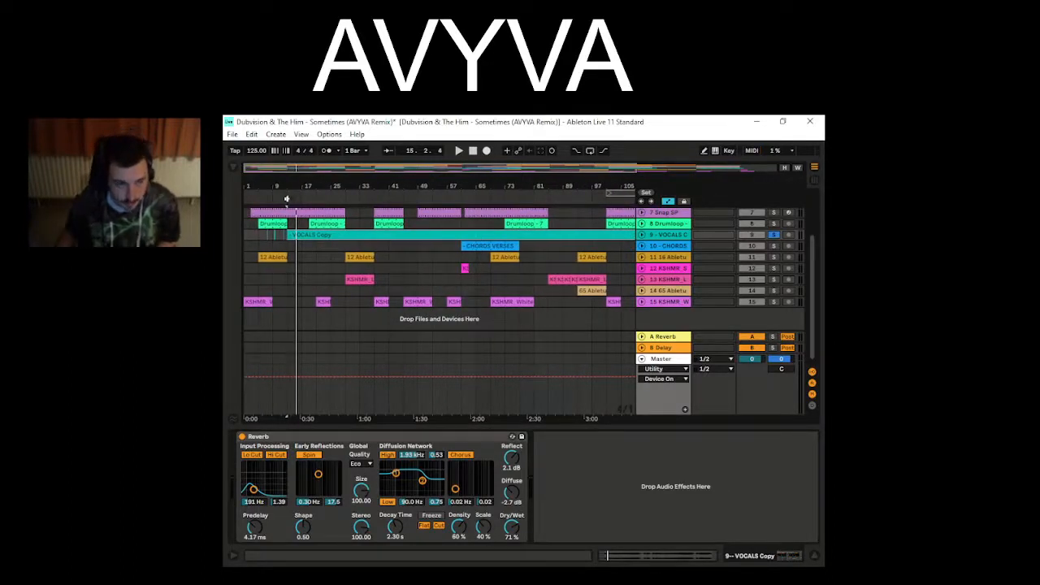
pyautogui.click(268, 249)
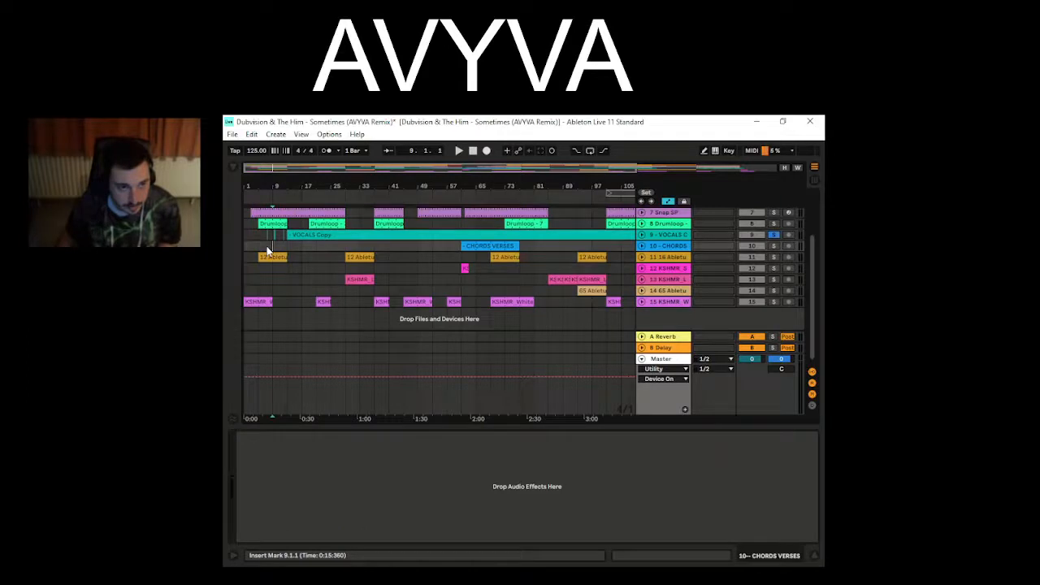
pyautogui.press('space')
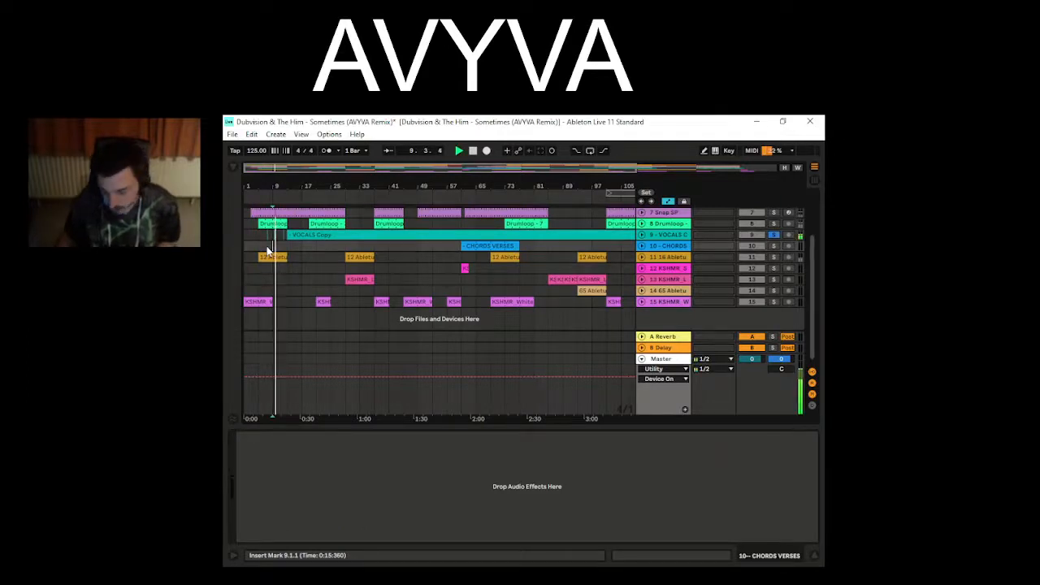
pyautogui.press('space')
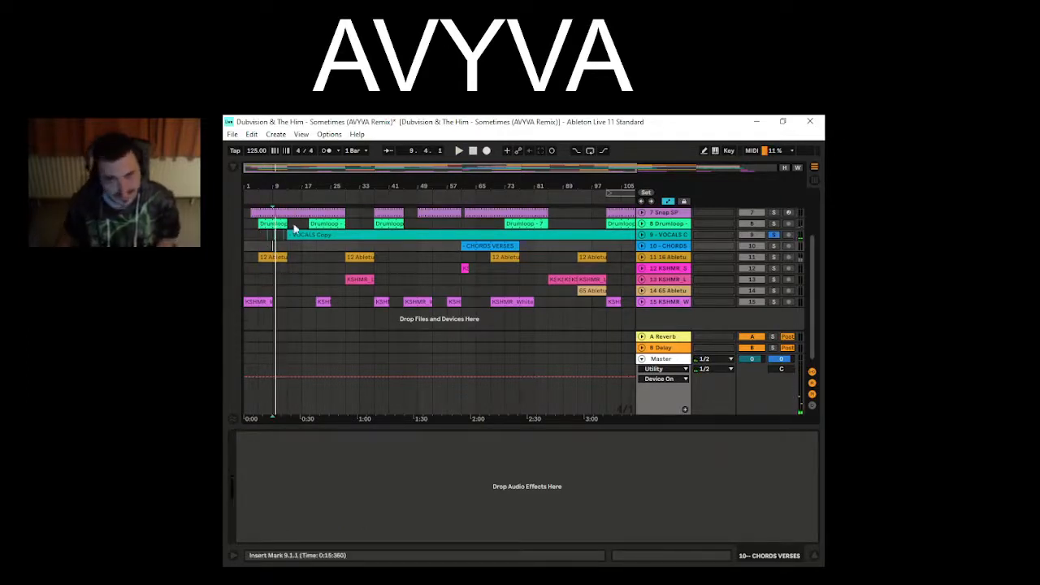
pyautogui.click(286, 234)
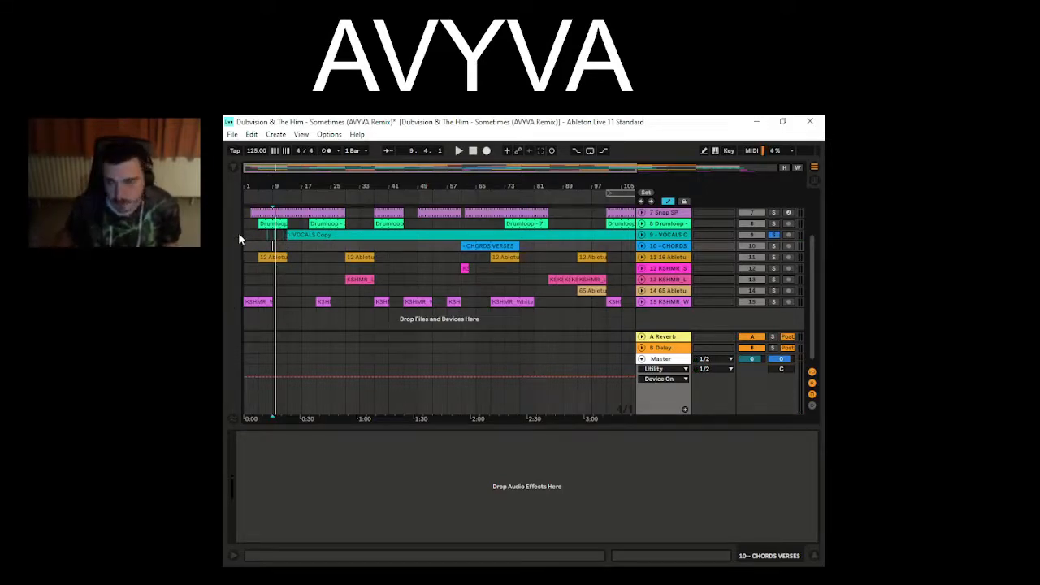
# - Solo the chords on track 10, open the CHORDS VERSES clip's settings and show its whole waveform
pyautogui.scroll(3, 520, 325)
pyautogui.scroll(1, 521, 313)
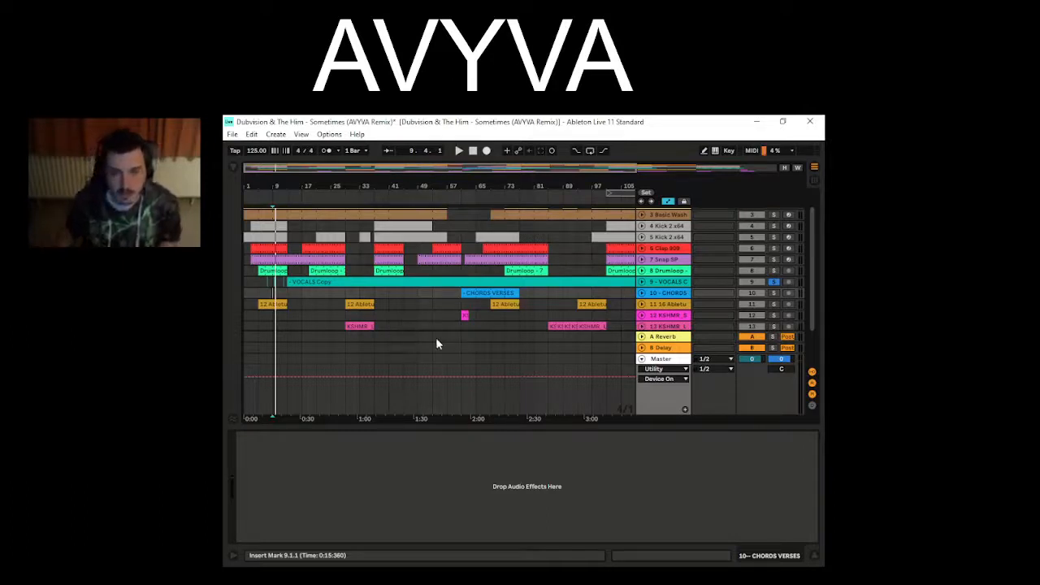
pyautogui.scroll(2, 526, 334)
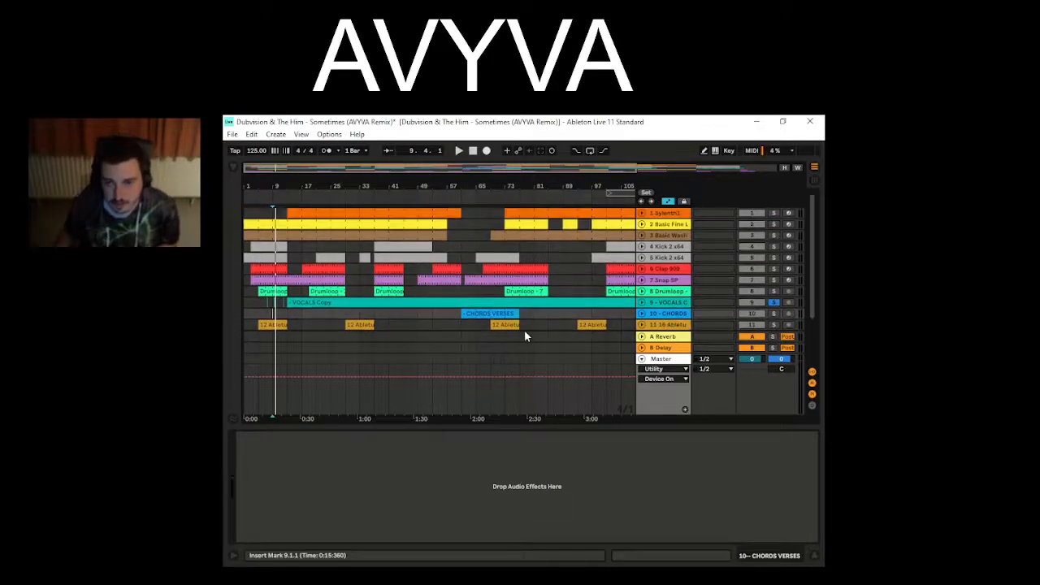
pyautogui.click(478, 313)
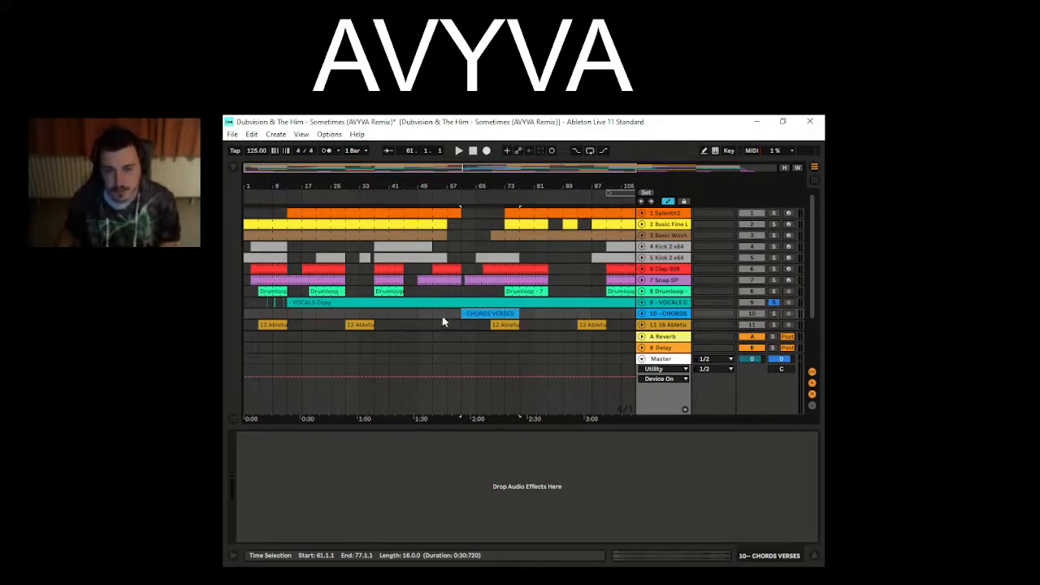
pyautogui.click(774, 315)
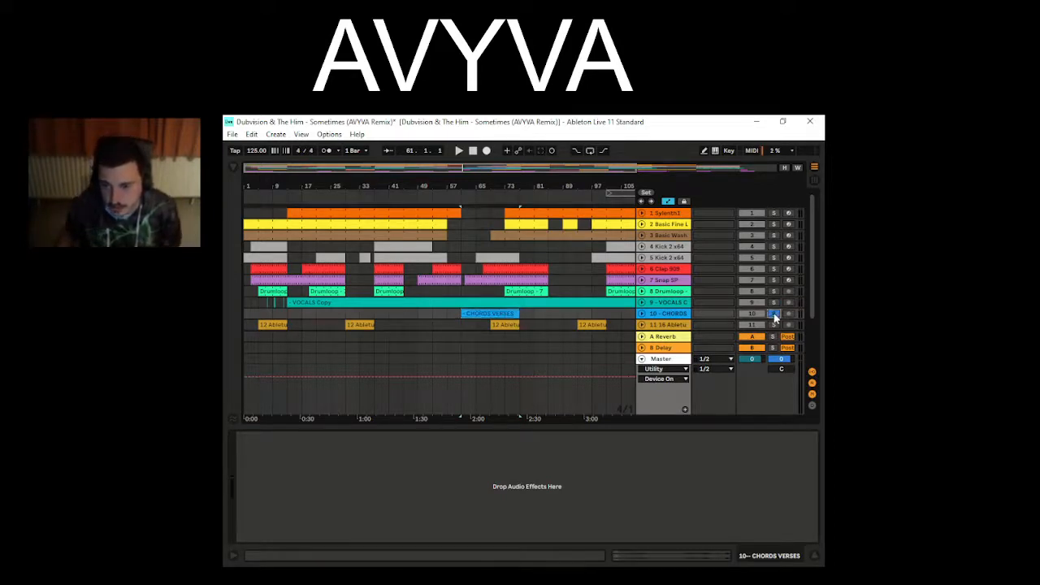
pyautogui.click(458, 313)
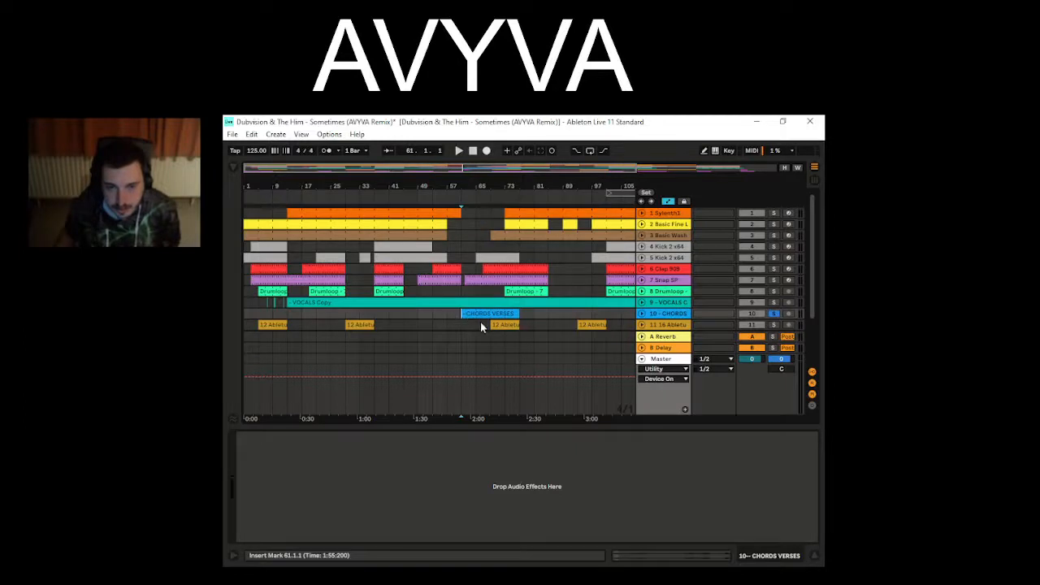
pyautogui.click(483, 314)
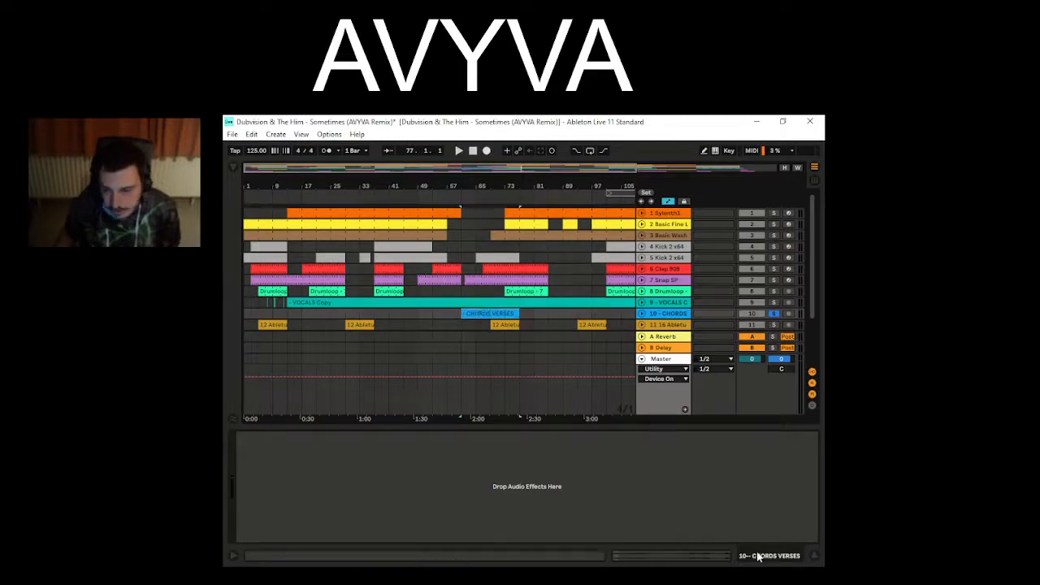
pyautogui.click(695, 557)
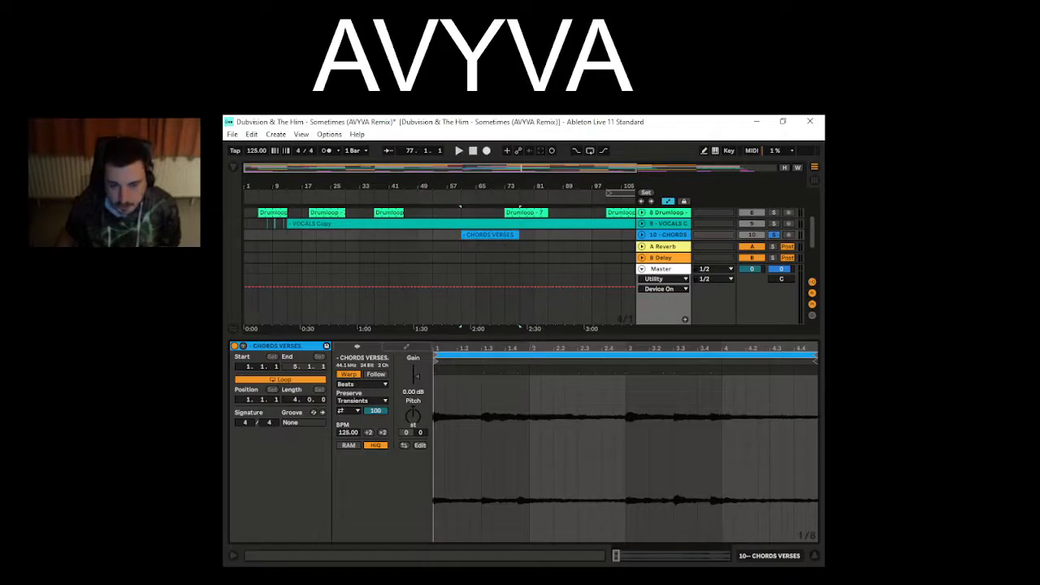
pyautogui.doubleClick(537, 349)
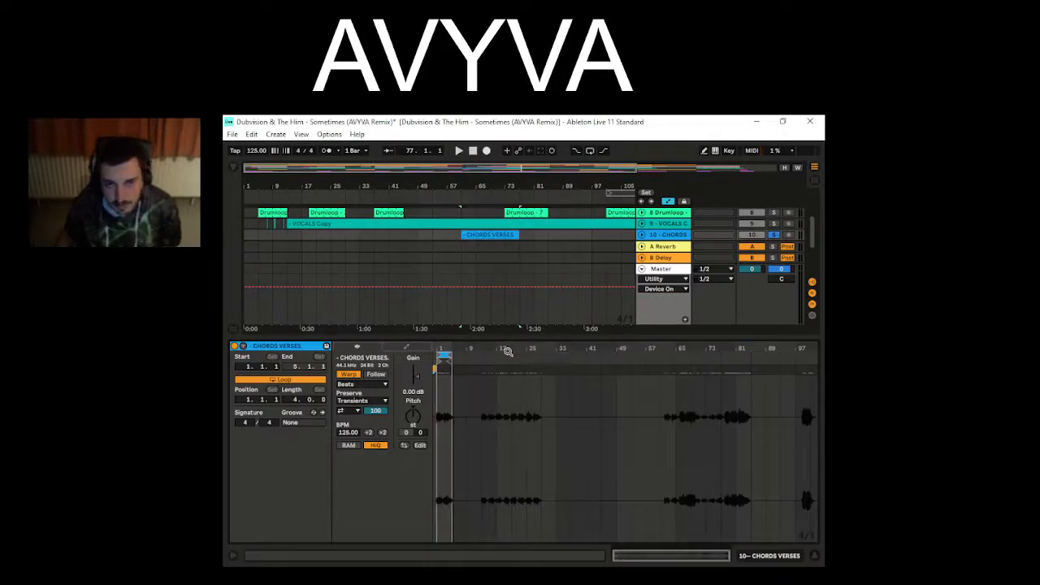
# - Play the soloed chords from bar 61, check the track's effects and clip settings, and close the detail view after stopping
pyautogui.press('space')
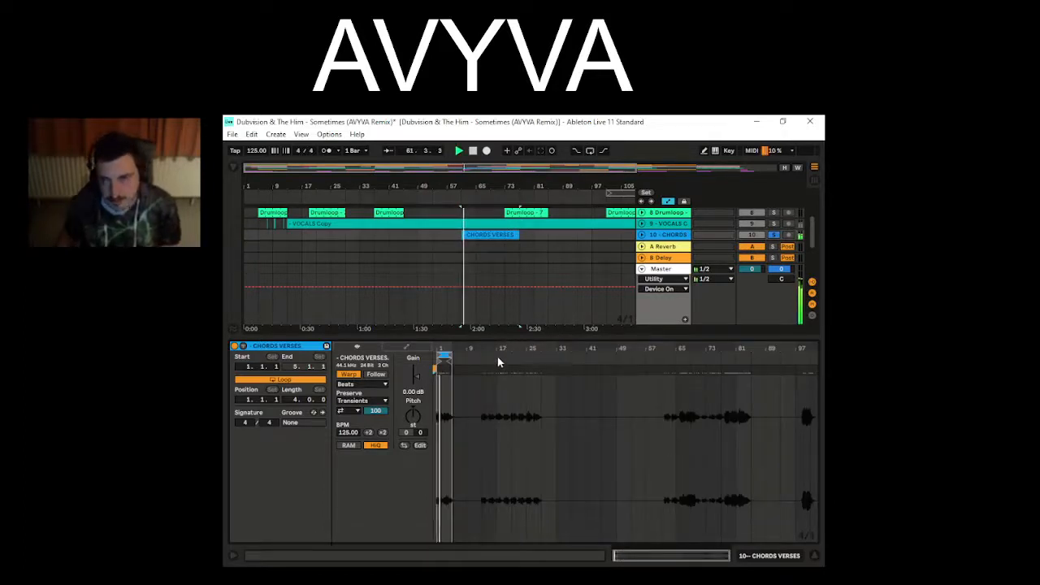
pyautogui.click(781, 556)
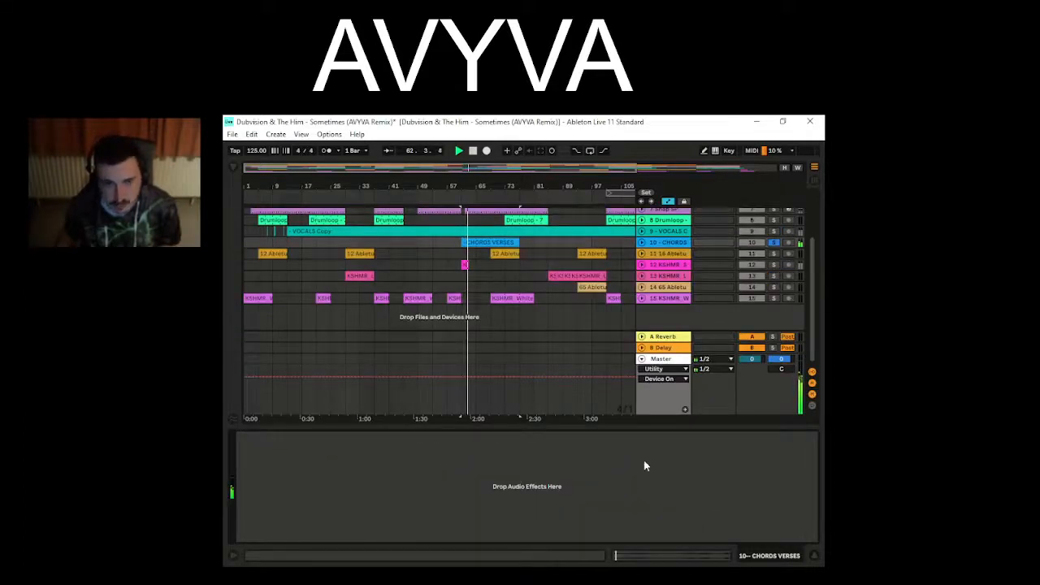
pyautogui.click(641, 553)
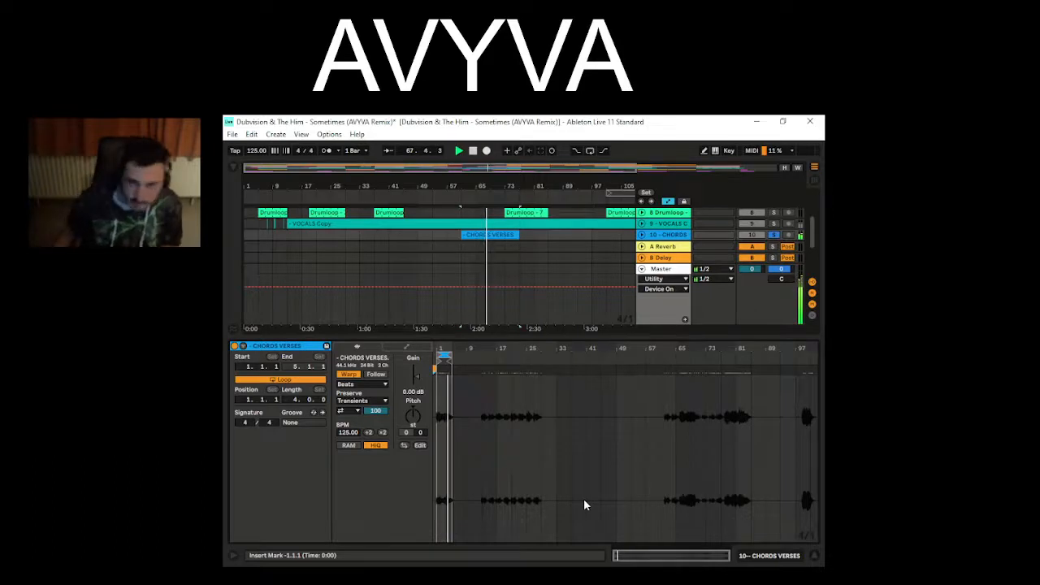
pyautogui.press('space')
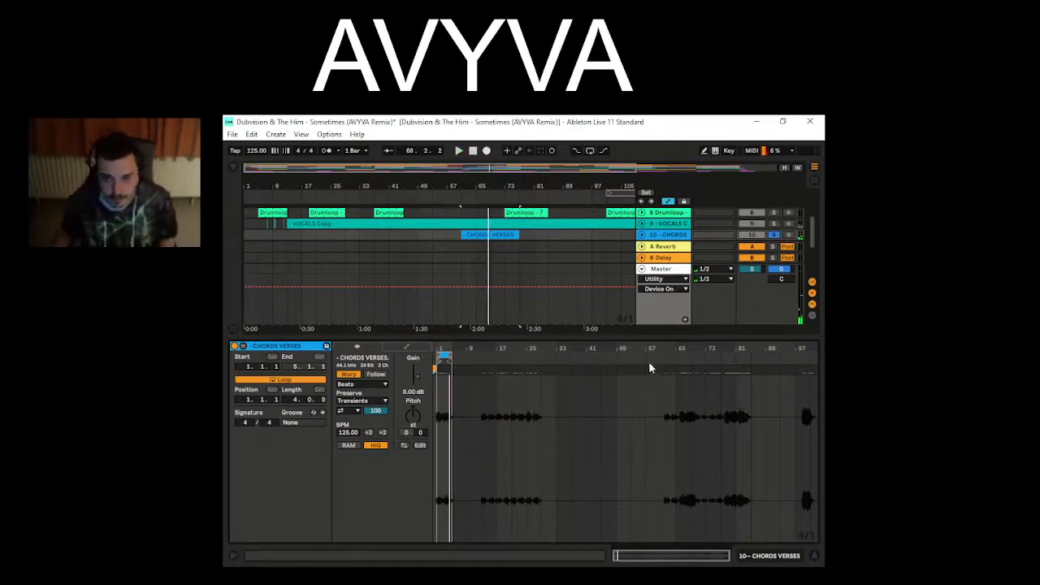
pyautogui.doubleClick(611, 337)
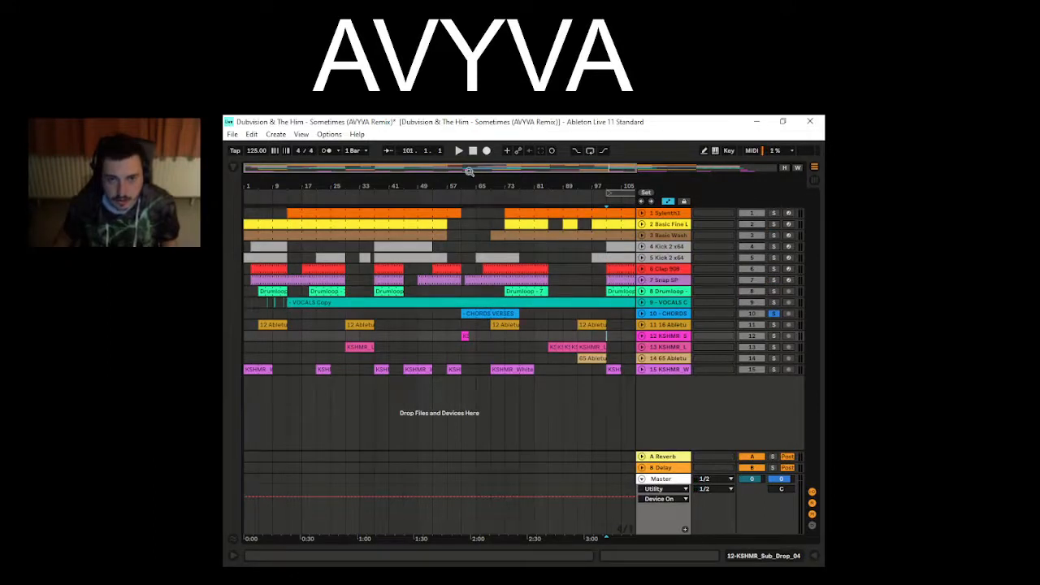
# - Move the solo from the chords to the Sylenth1 track and open the notes of its clip starting at bar 73
pyautogui.moveTo(469, 172); pyautogui.dragTo(549, 171)
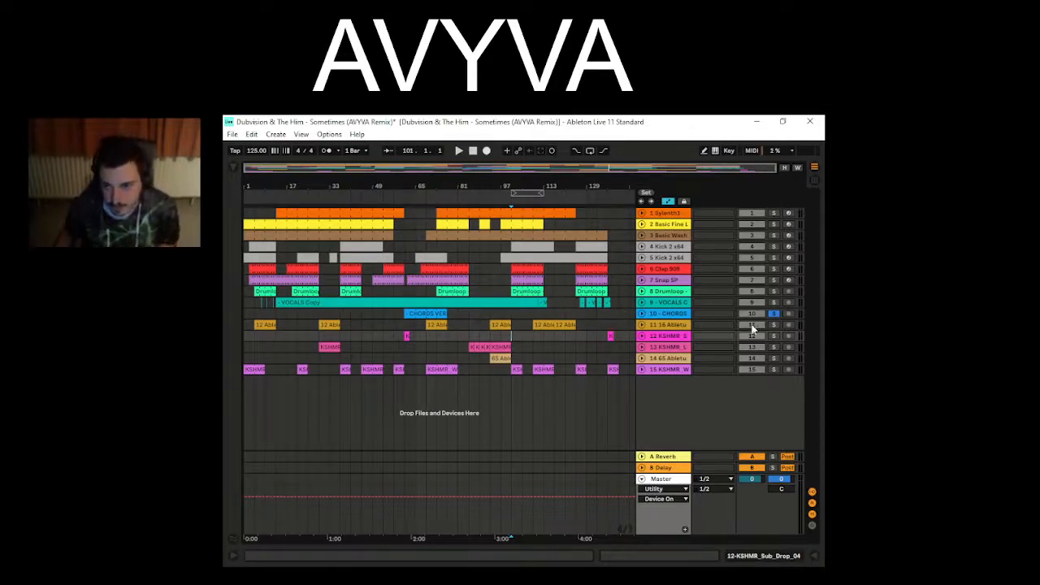
pyautogui.click(775, 313)
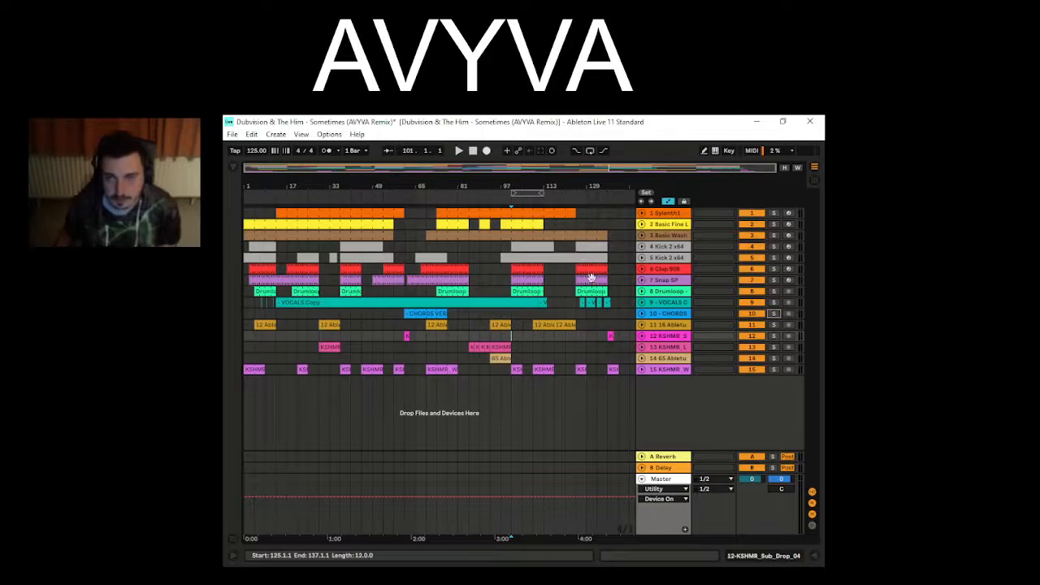
pyautogui.click(774, 214)
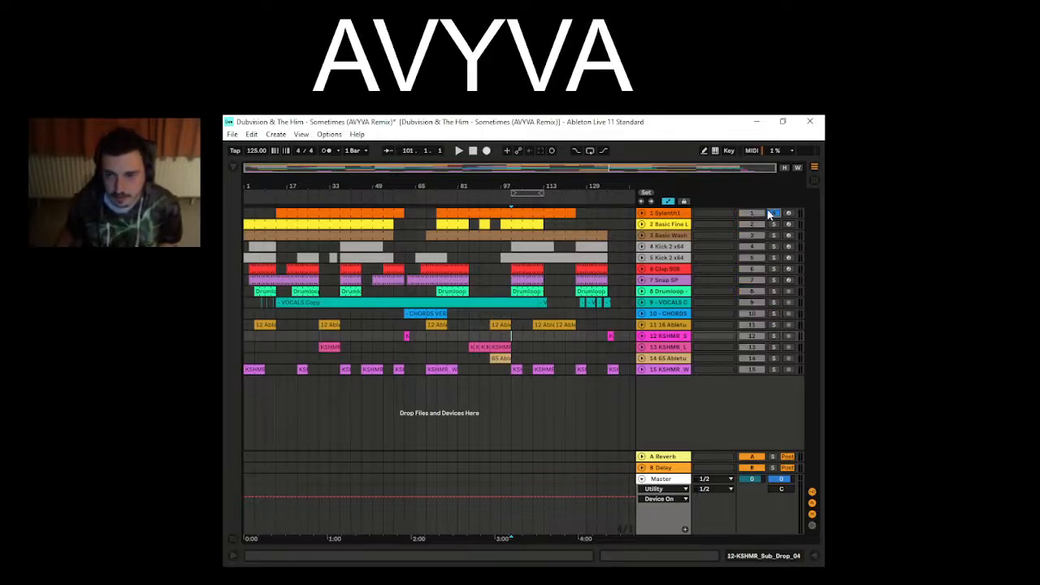
pyautogui.click(462, 213)
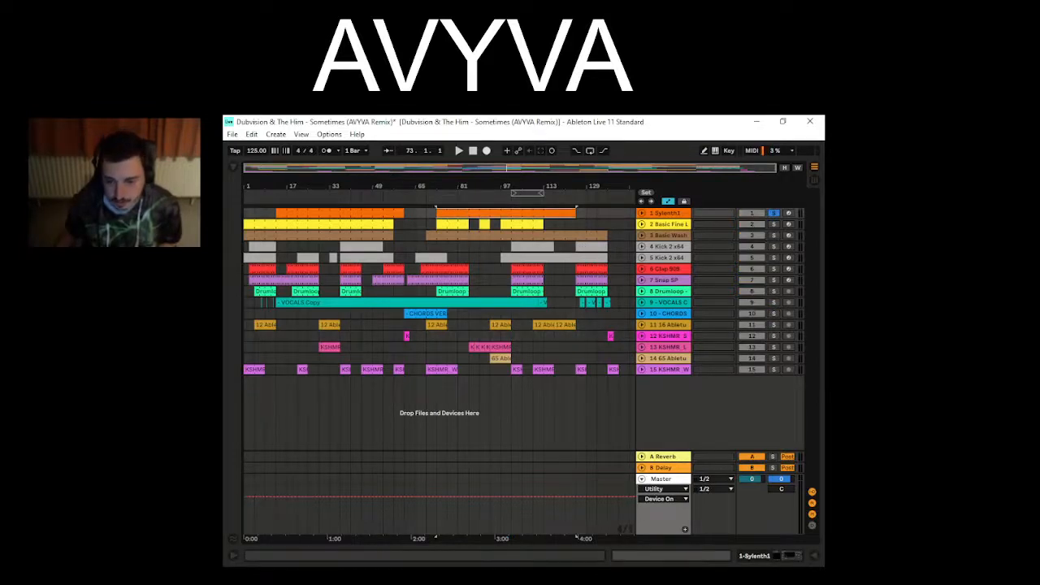
pyautogui.click(627, 558)
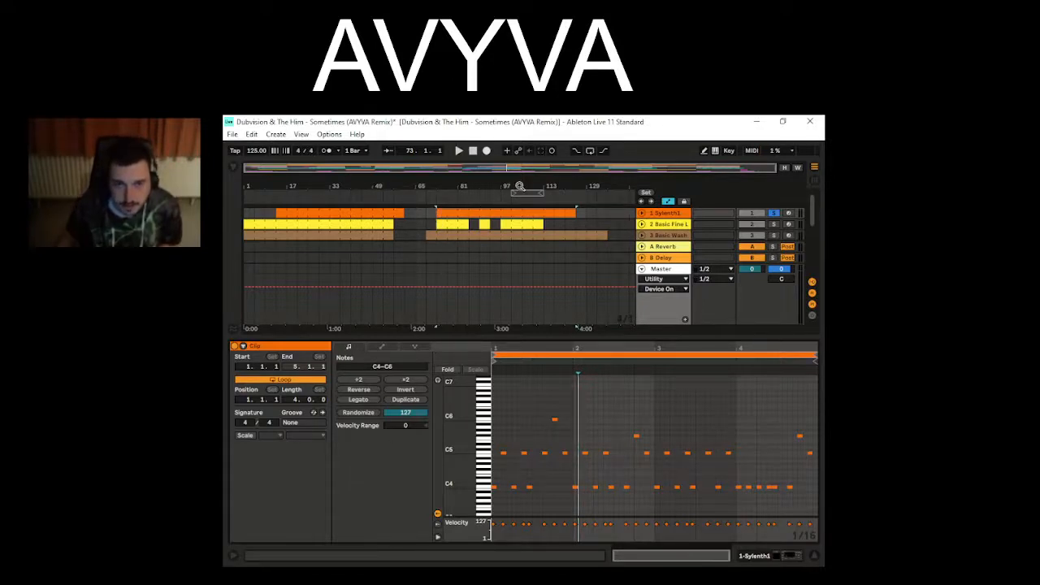
# - Turn on the arrangement loop and play the soloed Sylenth1 melody from bar 101
pyautogui.click(591, 151)
pyautogui.press('space')
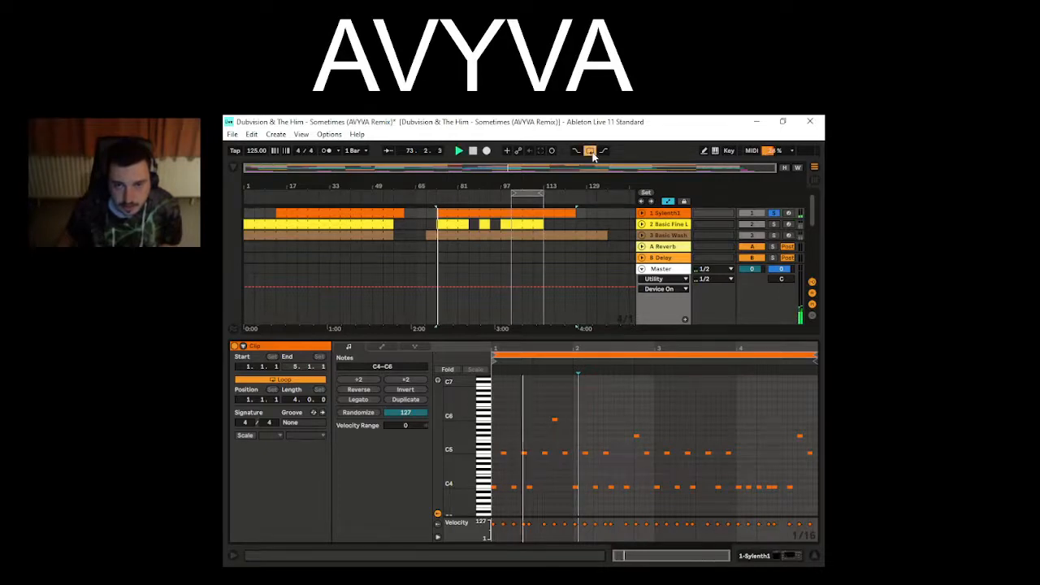
pyautogui.press('space')
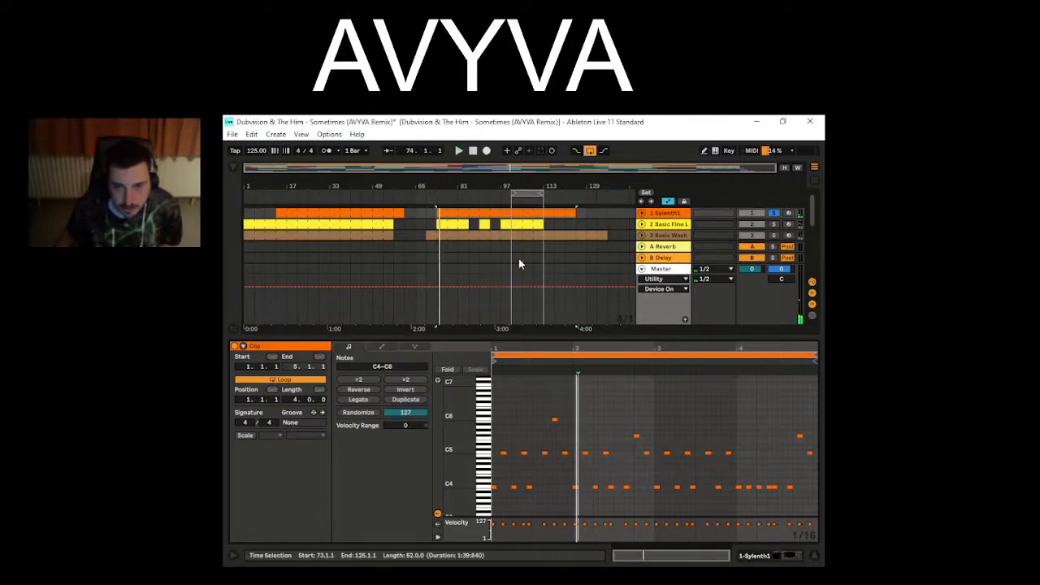
pyautogui.click(509, 241)
pyautogui.press('space')
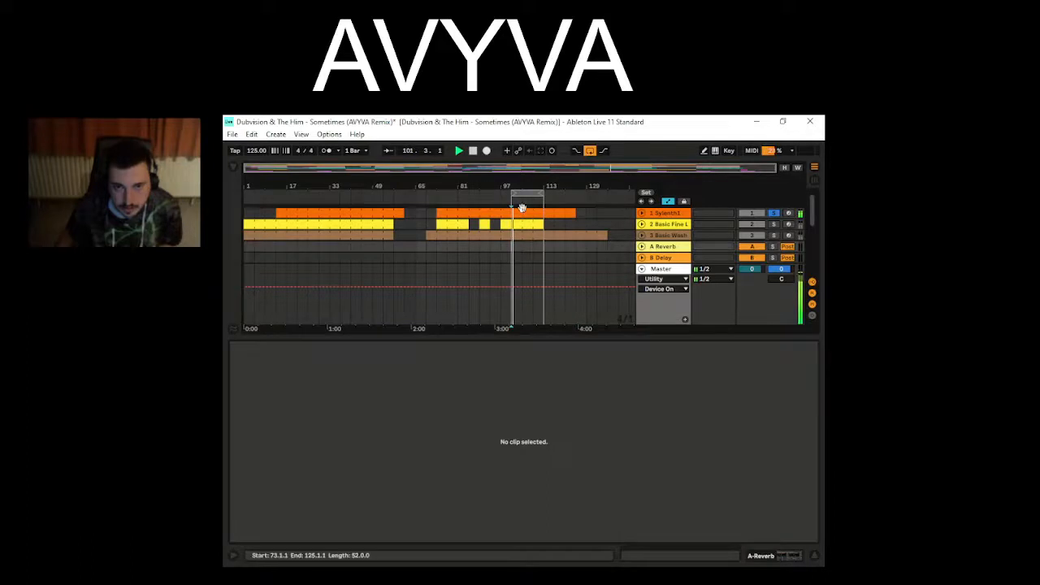
# - Reopen the Sylenth1 clip's notes and examine the melody's higher notes above C5
pyautogui.click(514, 211)
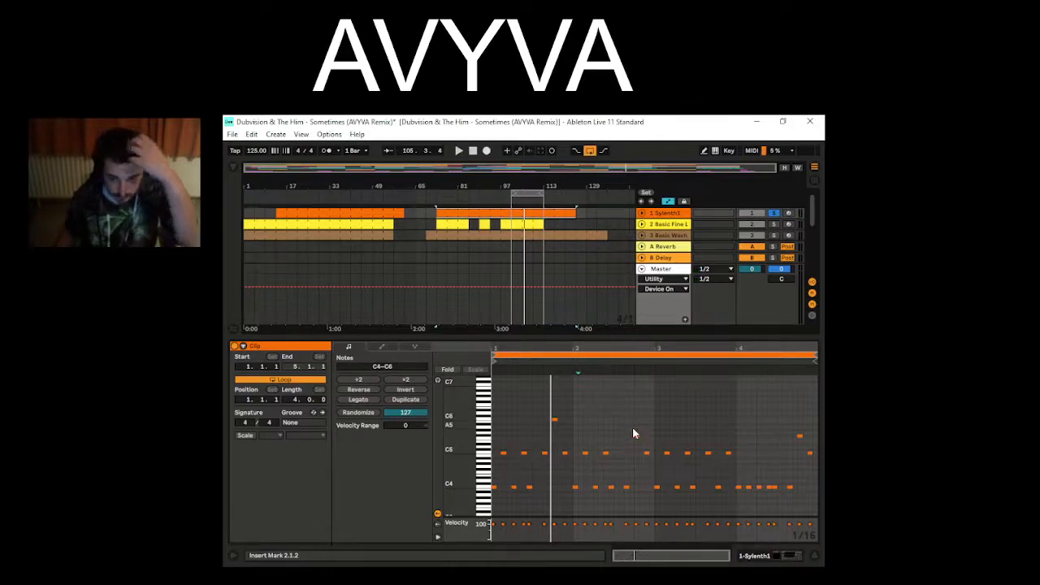
pyautogui.doubleClick(637, 436)
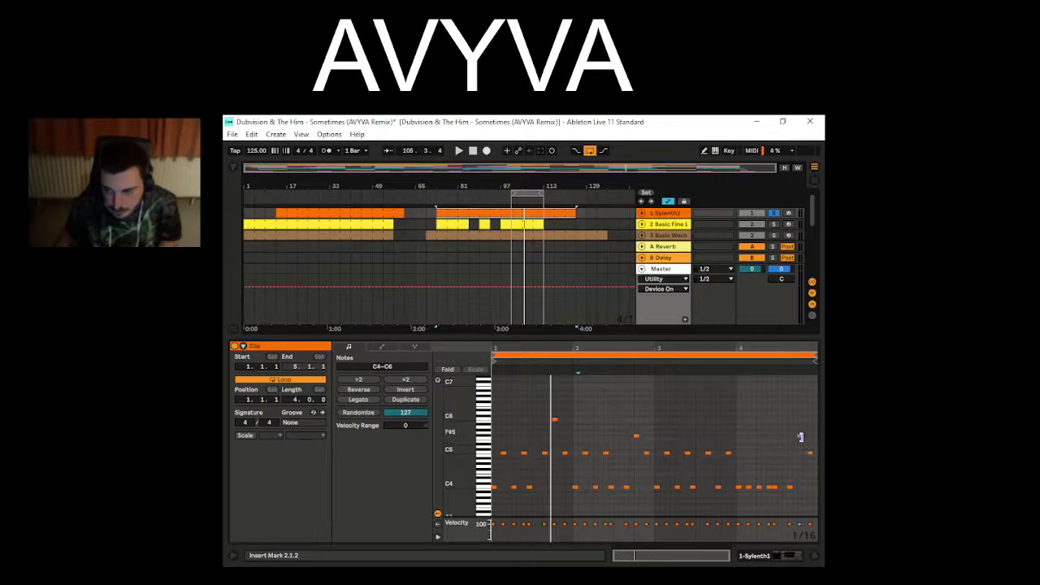
pyautogui.doubleClick(553, 421)
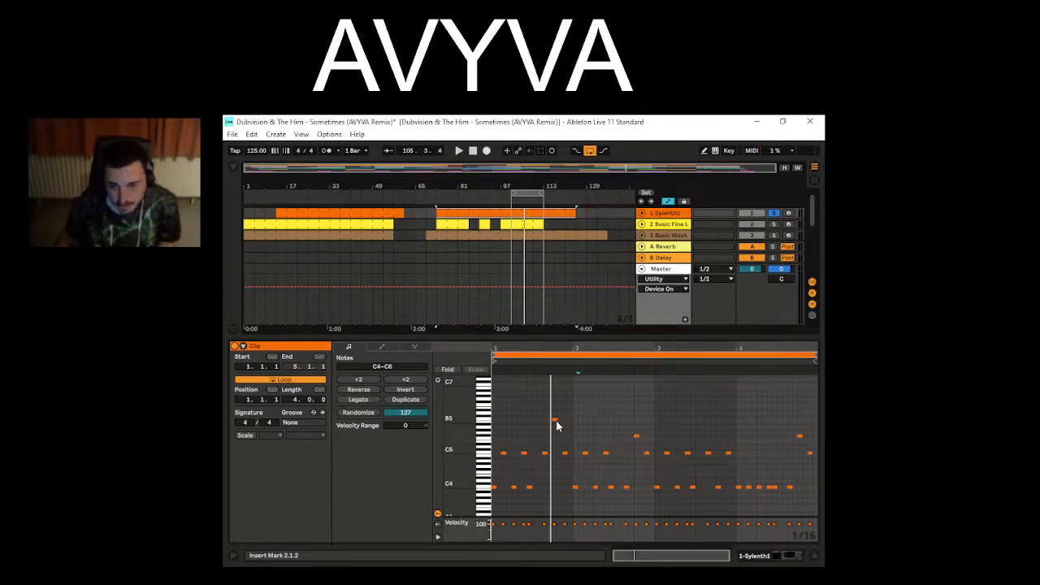
# - Open the Sylenth1 instrument's window, bring it fully into view and check its preset list without changing the LD Bandisto preset
pyautogui.click(785, 563)
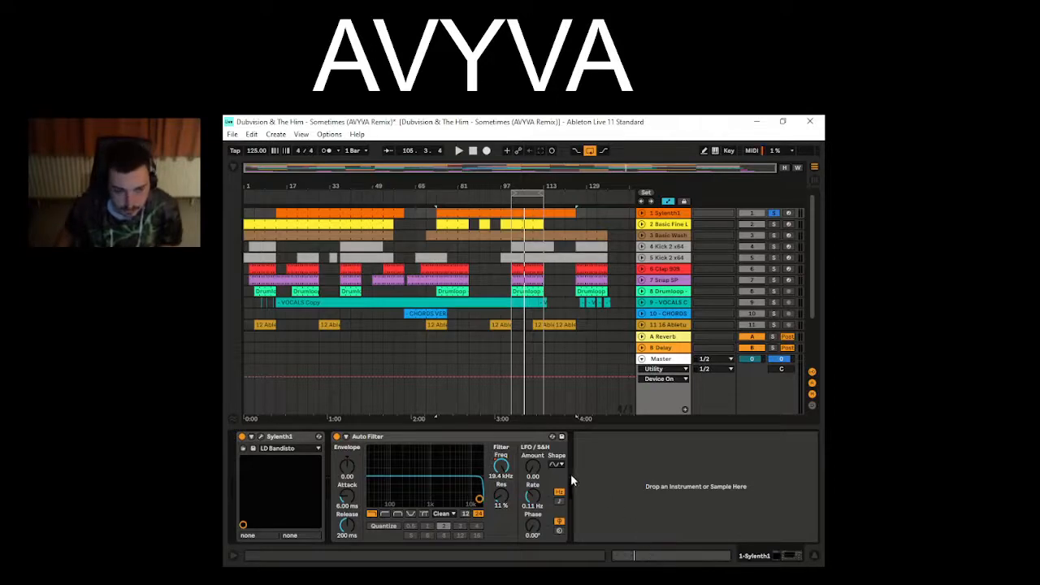
pyautogui.click(261, 437)
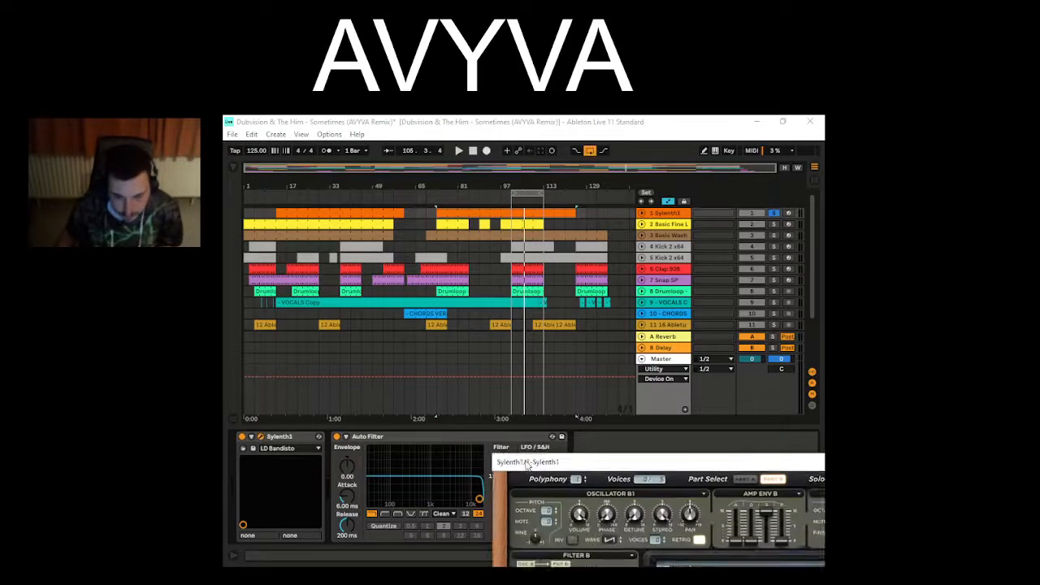
pyautogui.moveTo(331, 209); pyautogui.dragTo(282, 177)
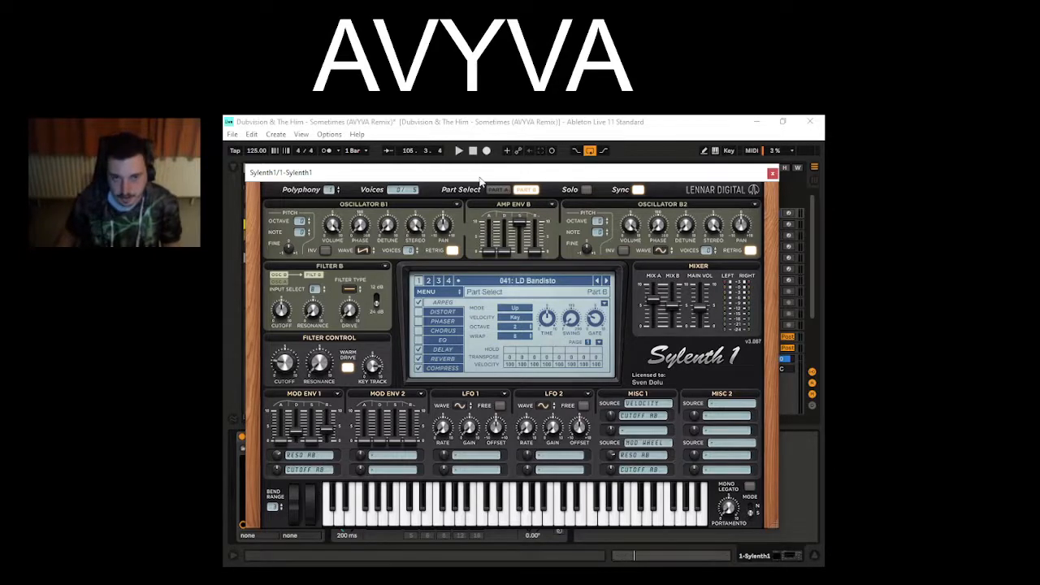
pyautogui.moveTo(481, 180); pyautogui.dragTo(452, 168)
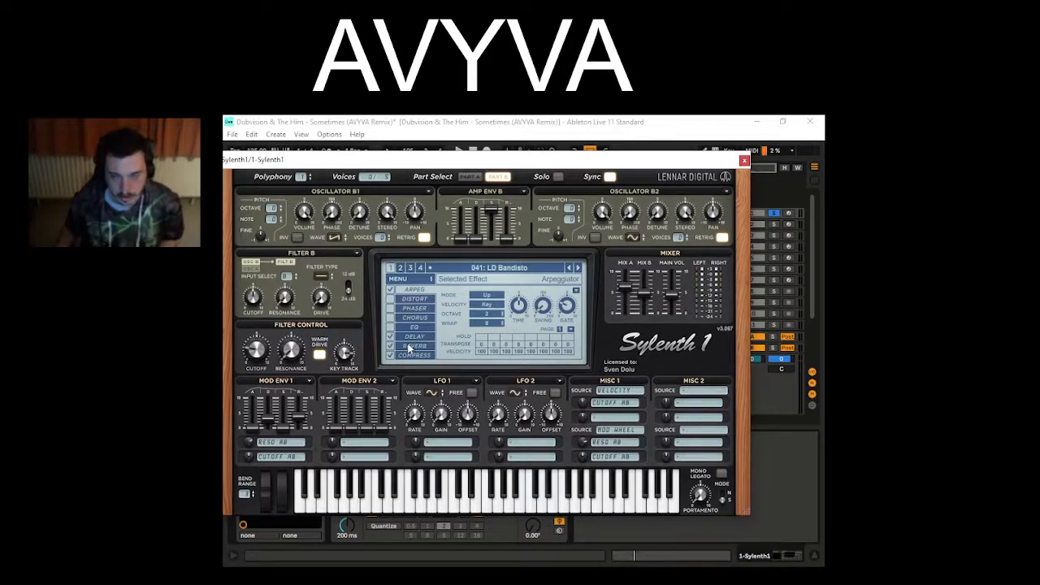
pyautogui.click(491, 275)
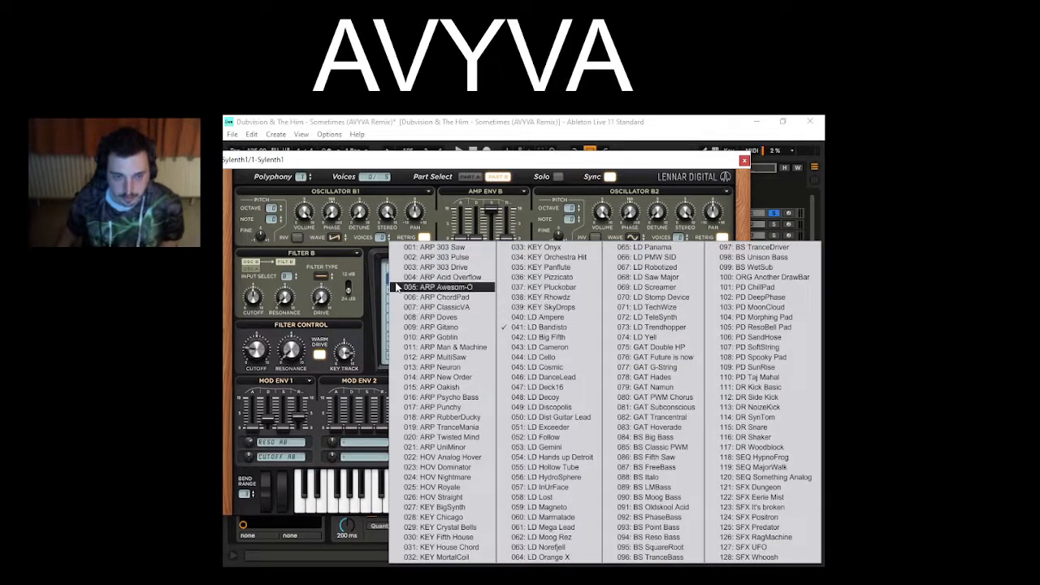
pyautogui.click(387, 283)
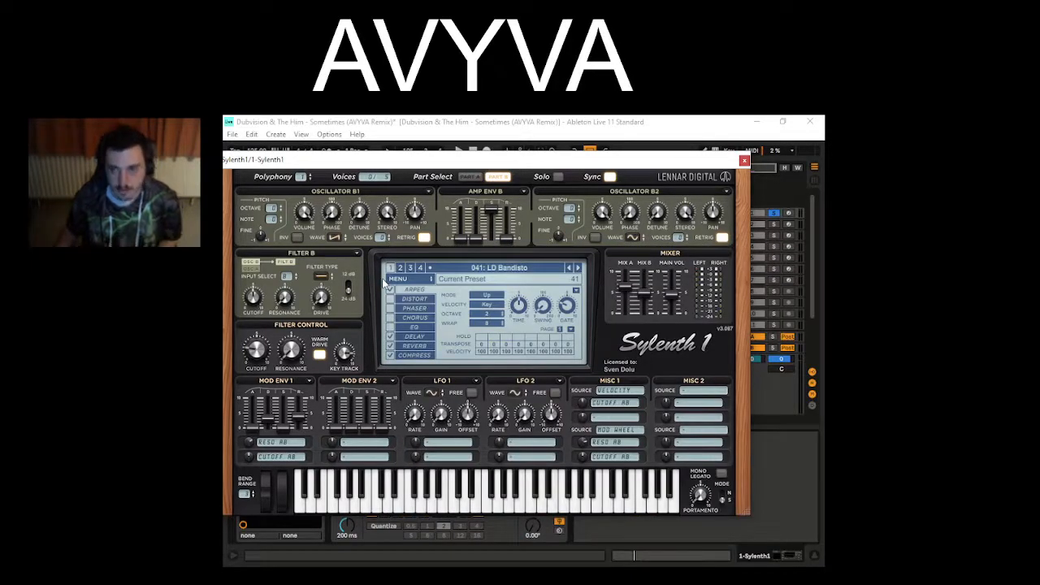
# - Play the soloed melody from bar 101 and bring up Sylenth1's Delay and Reverb settings for viewing
pyautogui.press('space')
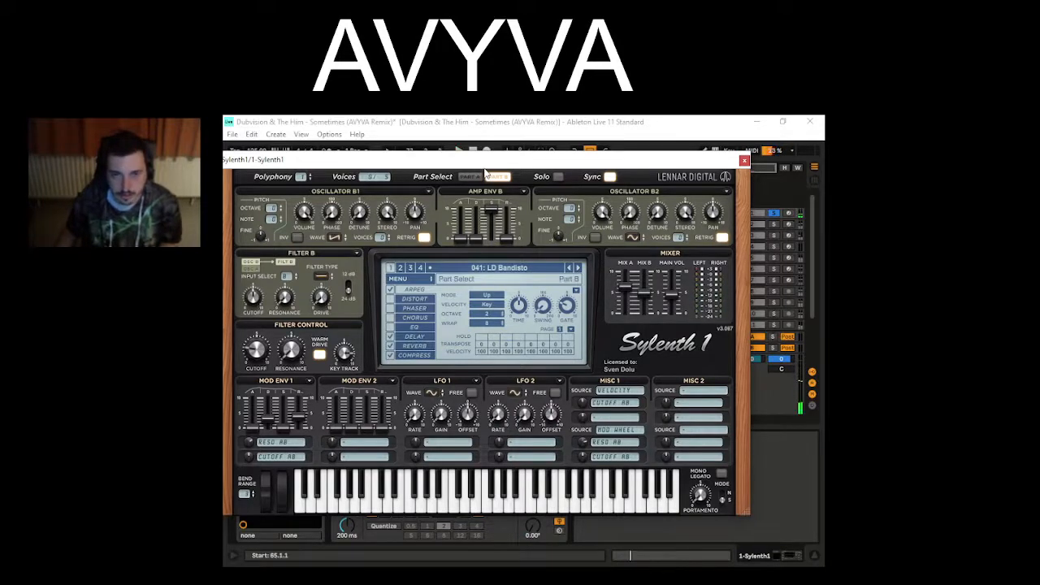
pyautogui.moveTo(485, 167); pyautogui.dragTo(478, 289)
pyautogui.click(511, 257)
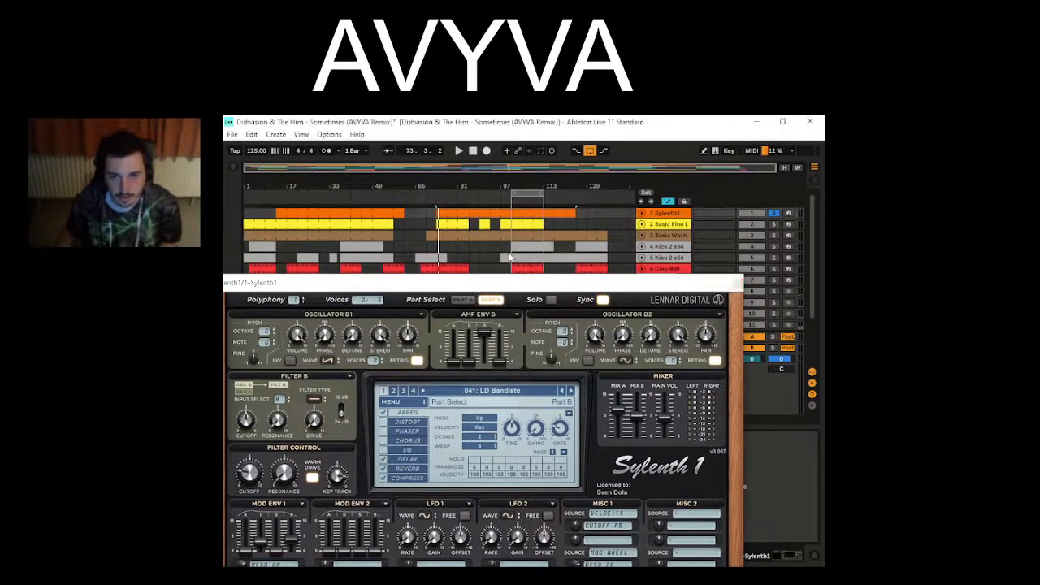
pyautogui.press('space')
pyautogui.click(516, 214)
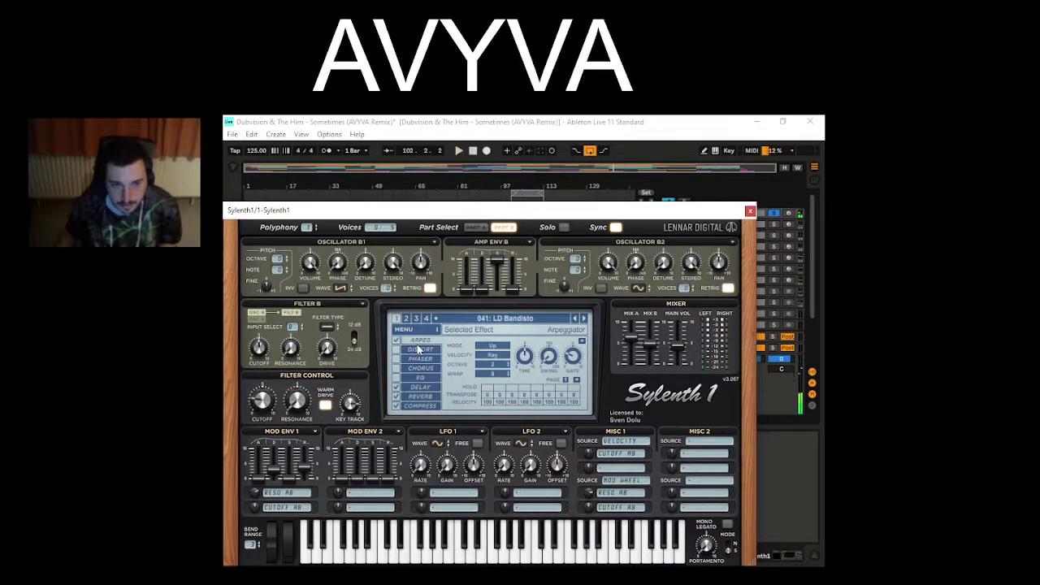
pyautogui.click(416, 388)
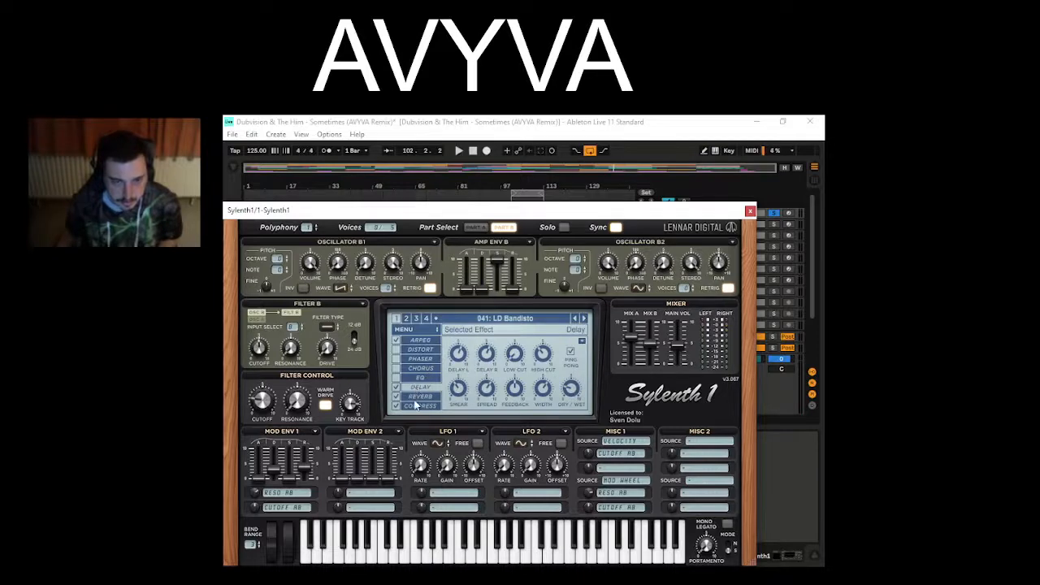
pyautogui.click(415, 398)
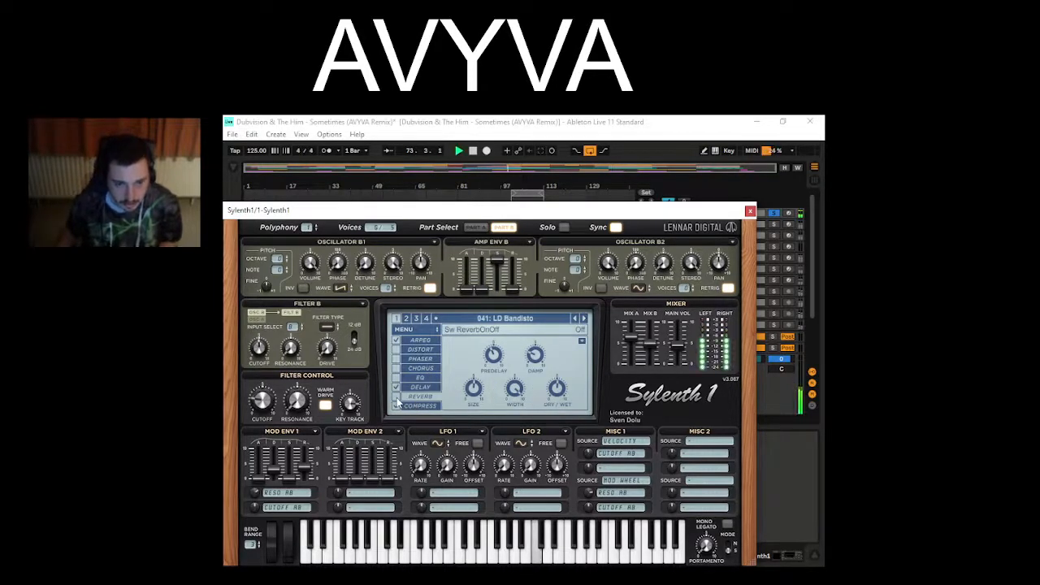
# - Unfold the Sylenth1 track and play its melody from bar 101 with the instrument's reverb switched off
pyautogui.moveTo(464, 209); pyautogui.dragTo(460, 261)
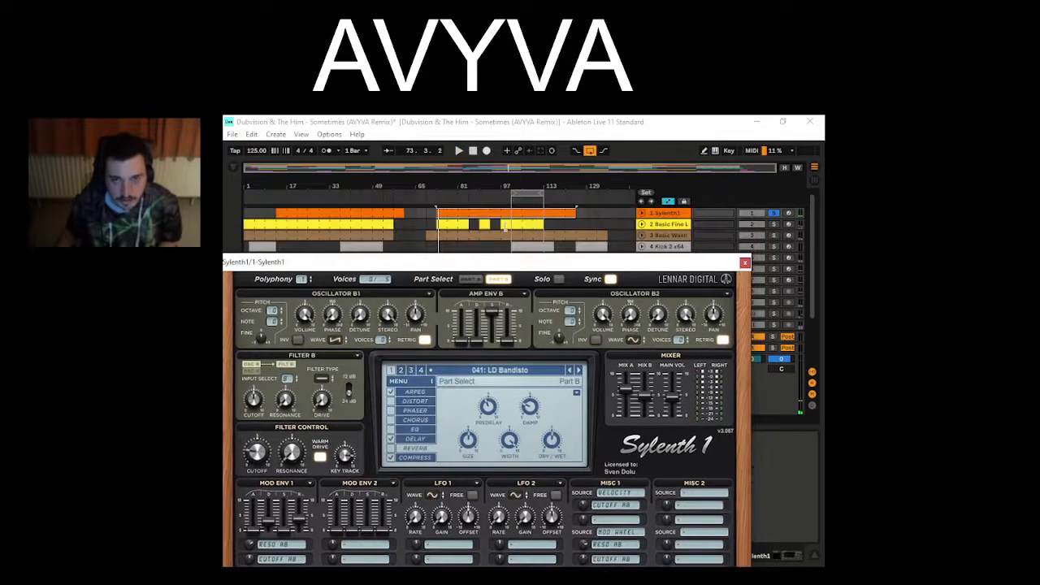
pyautogui.click(510, 247)
pyautogui.click(512, 214)
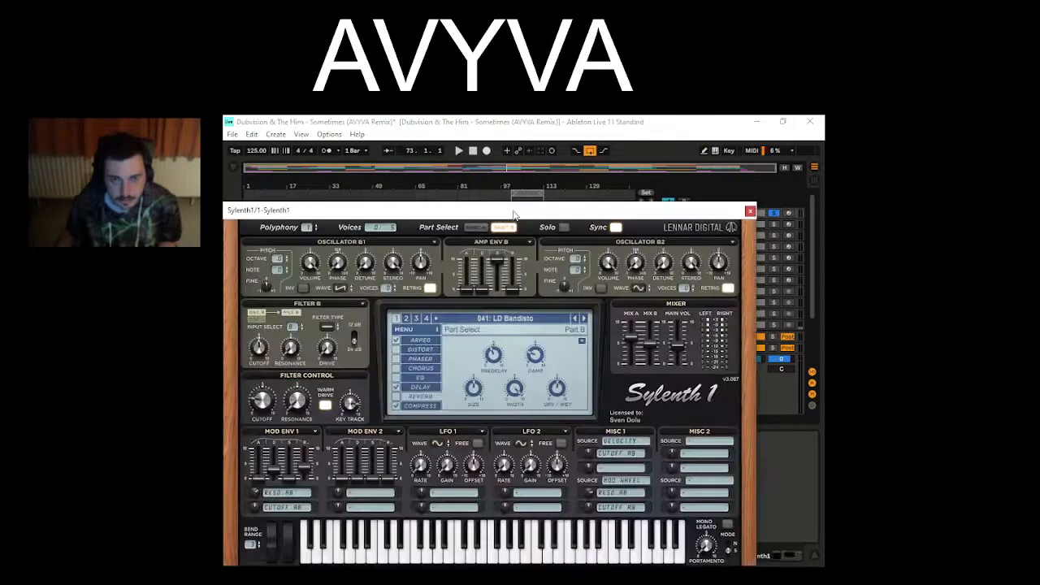
pyautogui.moveTo(511, 204); pyautogui.dragTo(527, 251)
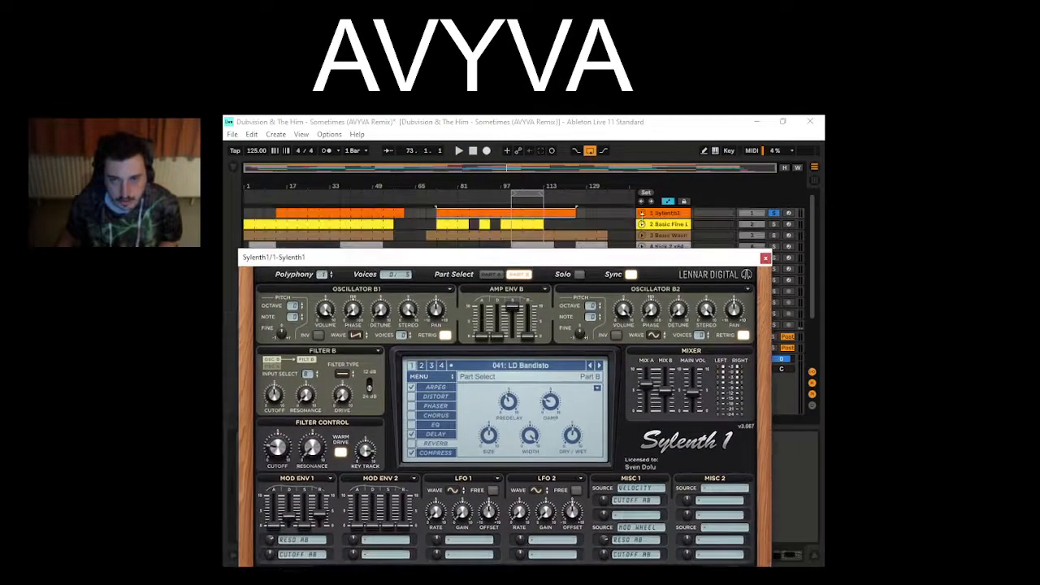
pyautogui.click(641, 214)
pyautogui.click(508, 229)
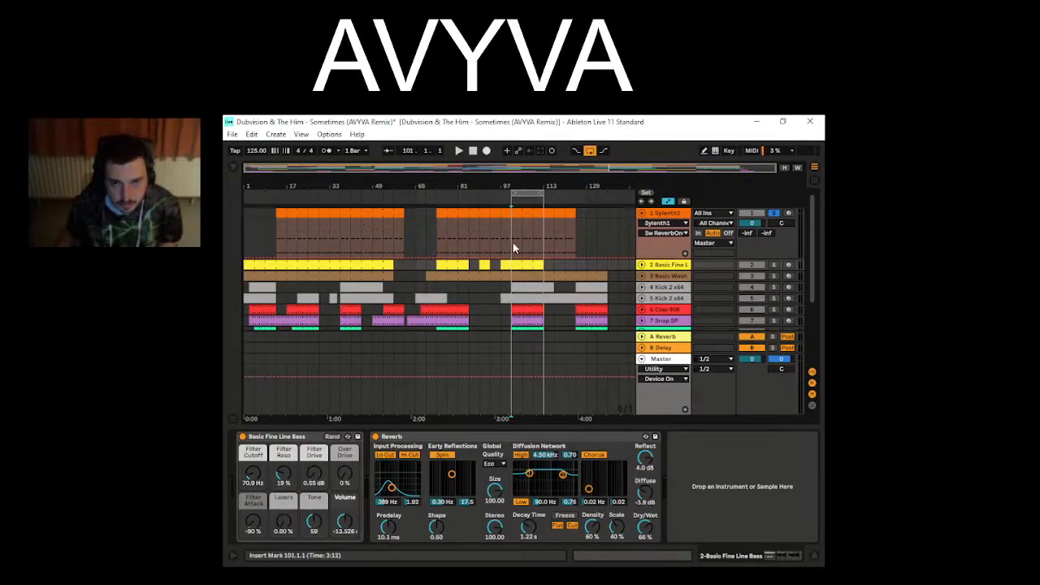
pyautogui.click(513, 242)
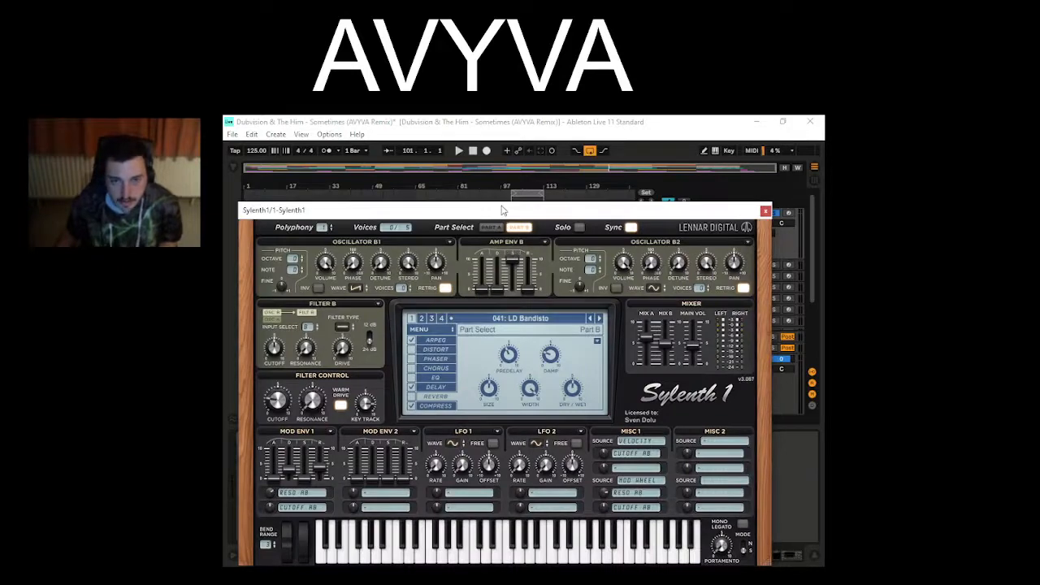
pyautogui.moveTo(501, 210); pyautogui.dragTo(513, 174)
pyautogui.press('space')
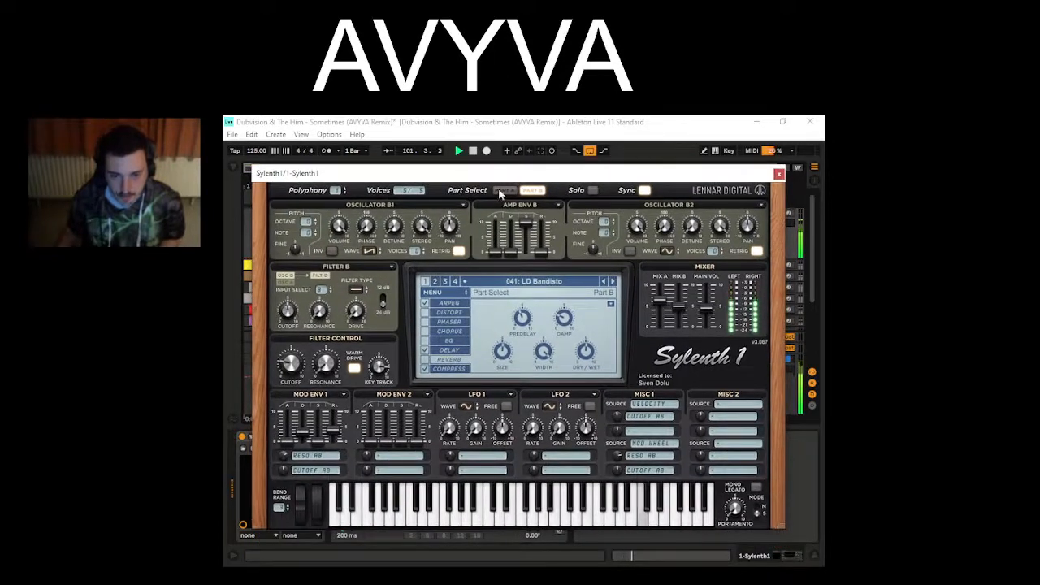
# - Turn Sylenth1's reverb back on and compare the melody with the delay off and on
pyautogui.click(424, 360)
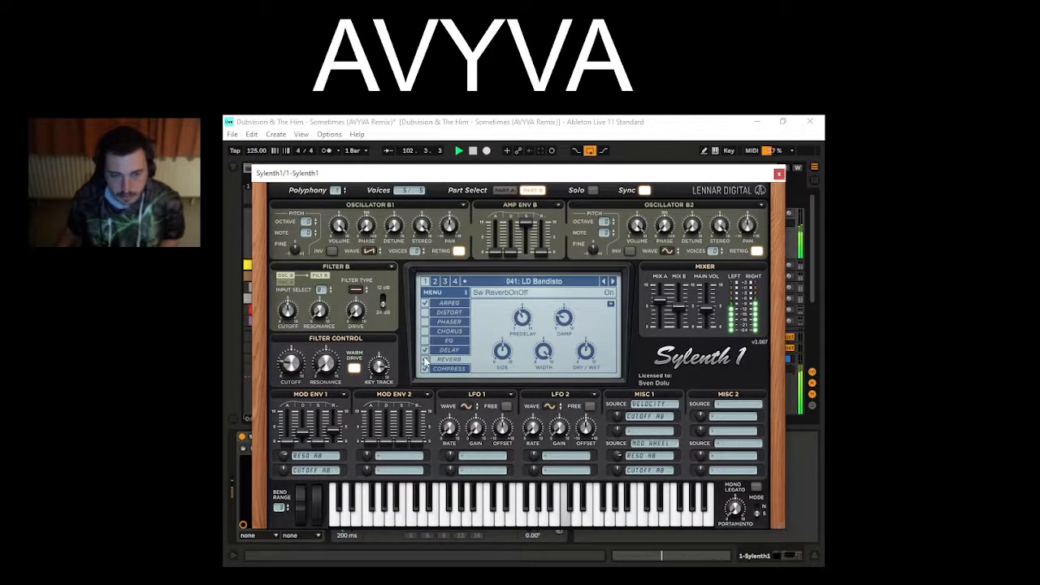
pyautogui.press('space')
pyautogui.click(426, 350)
pyautogui.click(426, 348)
pyautogui.press('space')
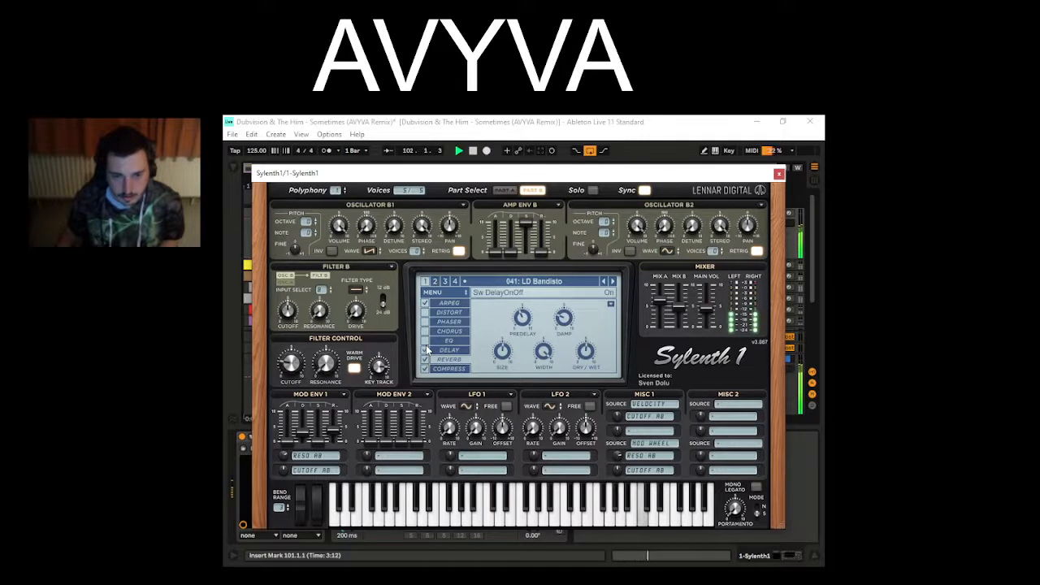
pyautogui.press('space')
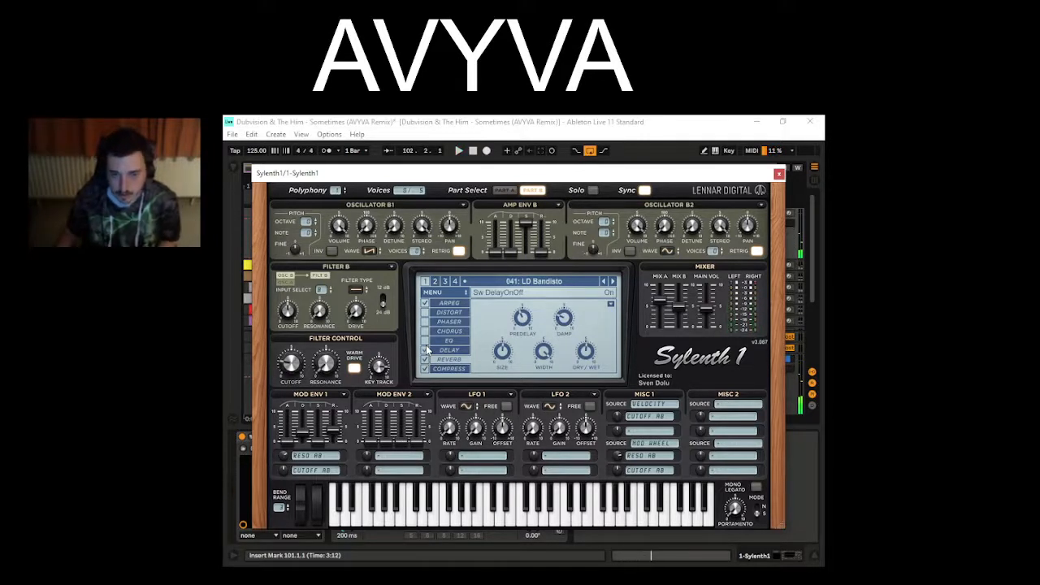
# - Show Sylenth1's arpeggiator settings and compare the melody with the arpeggiator off and on, leaving it enabled
pyautogui.click(445, 301)
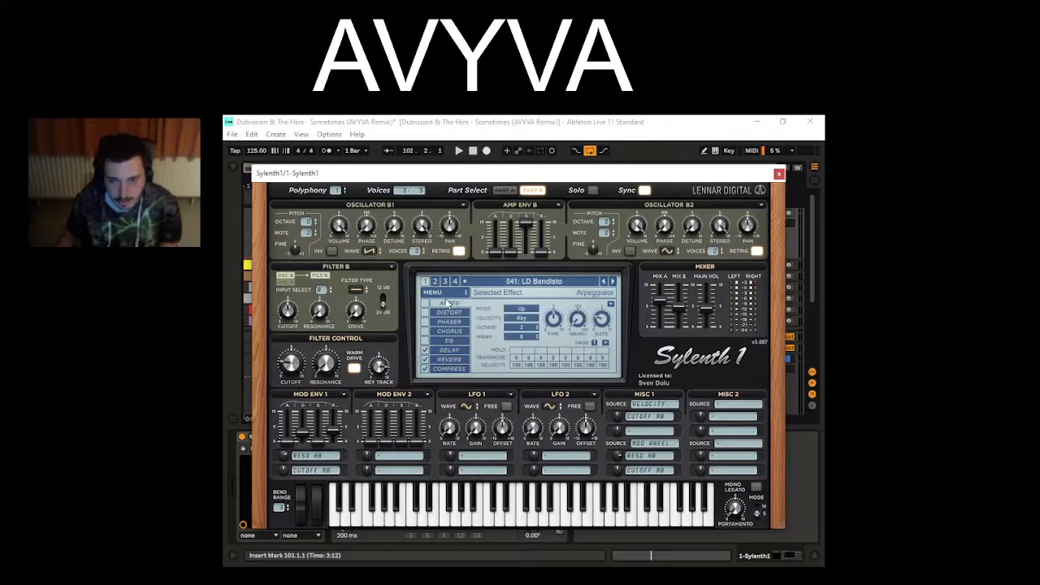
pyautogui.click(424, 303)
pyautogui.press('space')
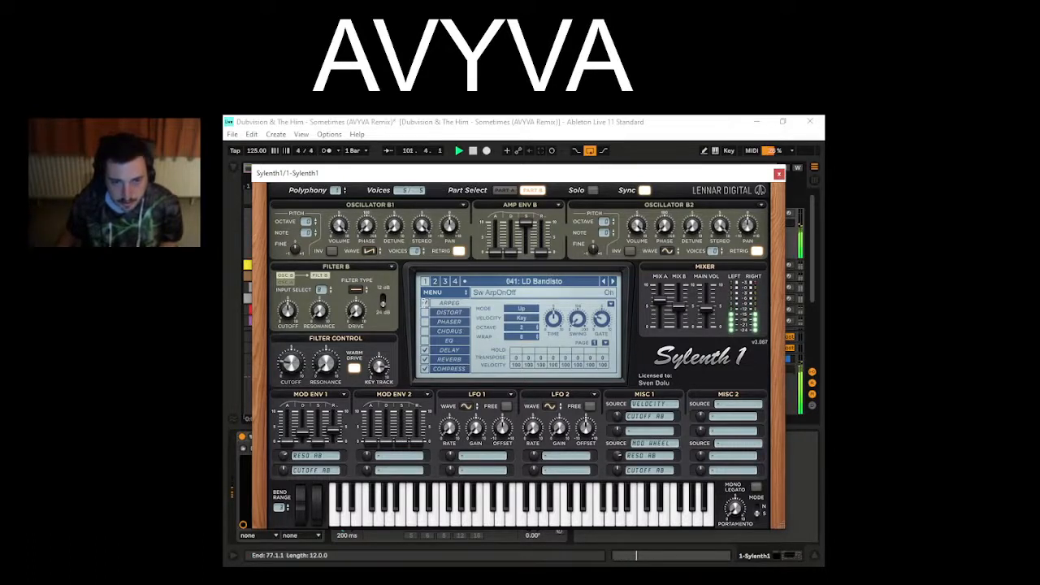
pyautogui.press('space')
pyautogui.click(425, 303)
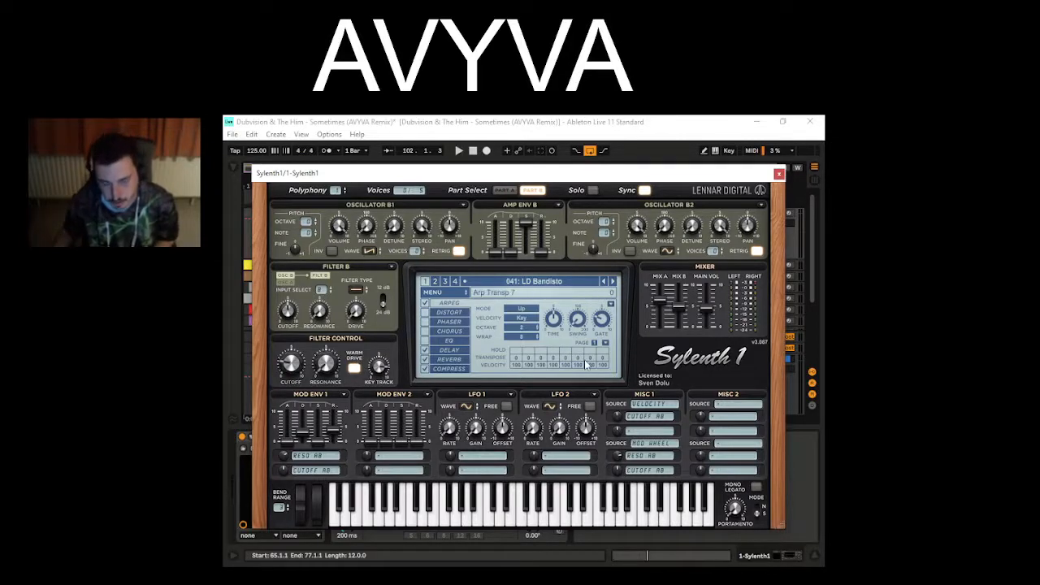
# - Close the Sylenth1 window and display the Auto Filter frequency automation on the Sylenth1 track
pyautogui.click(779, 176)
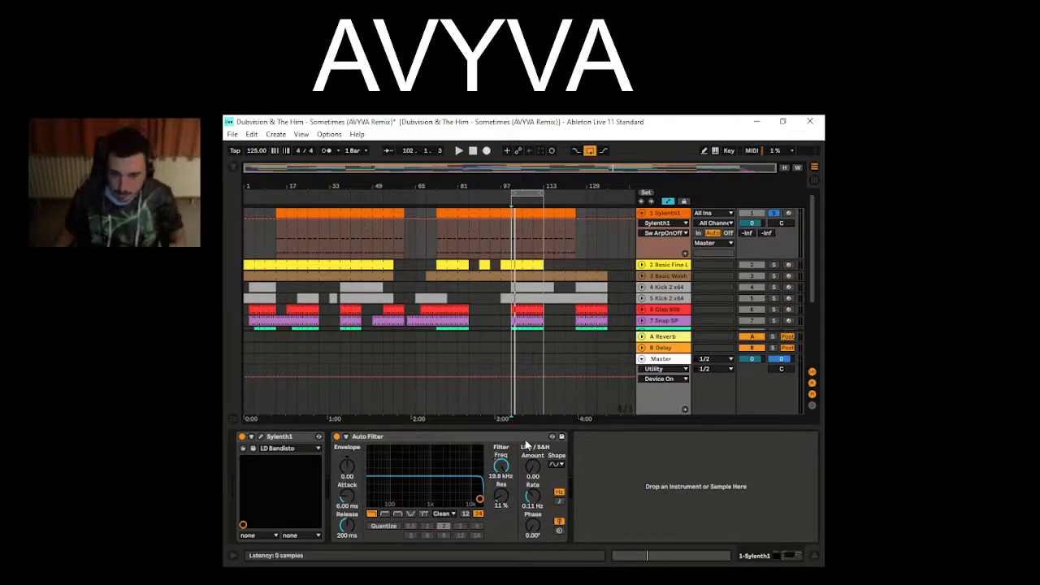
pyautogui.click(500, 466)
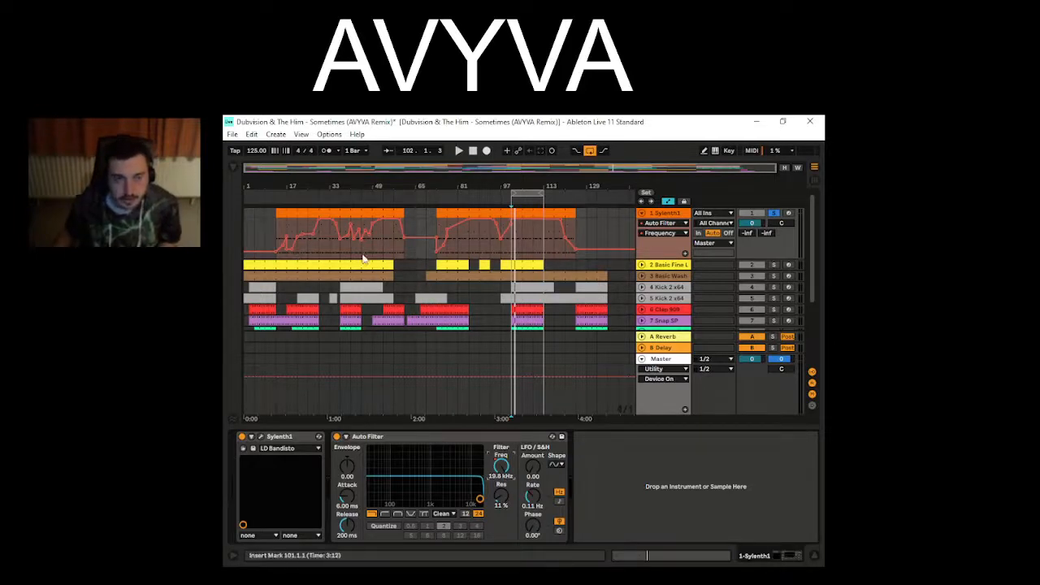
# - Move the solo to the Basic Fine Line Bass track, unfold the track and play it from bar 101
pyautogui.click(773, 266)
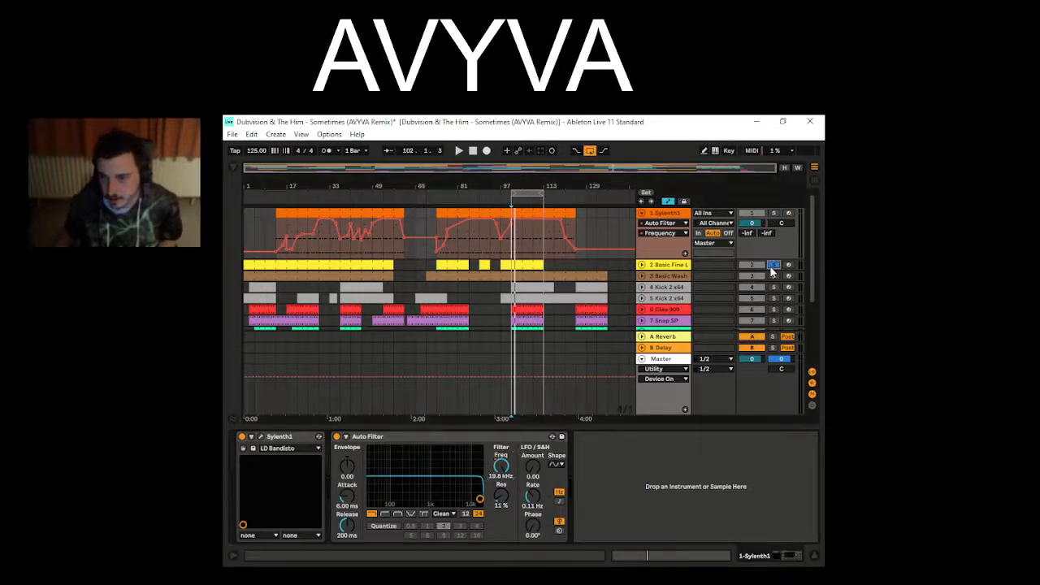
pyautogui.click(524, 264)
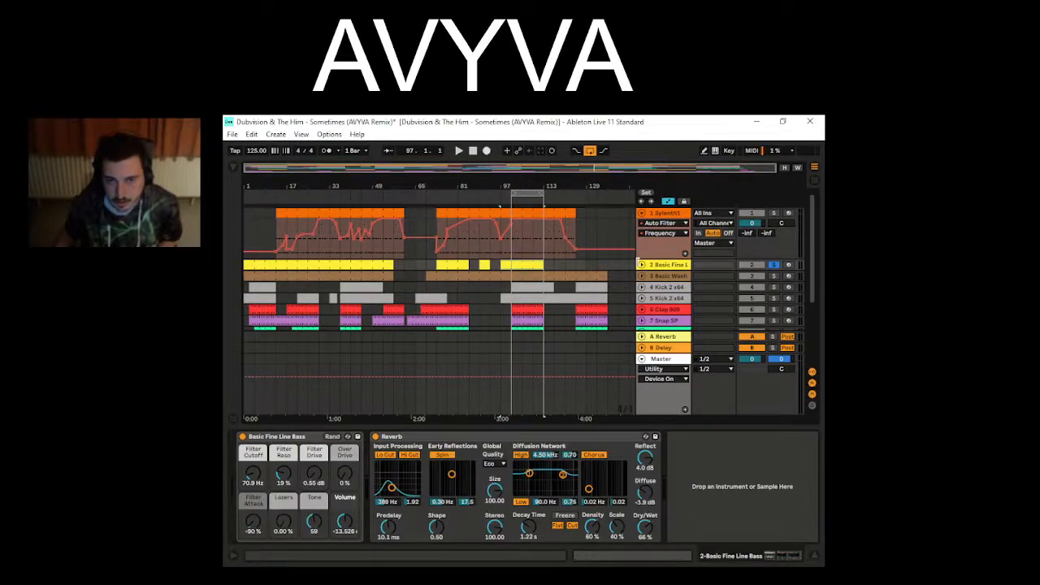
pyautogui.click(642, 266)
pyautogui.click(513, 296)
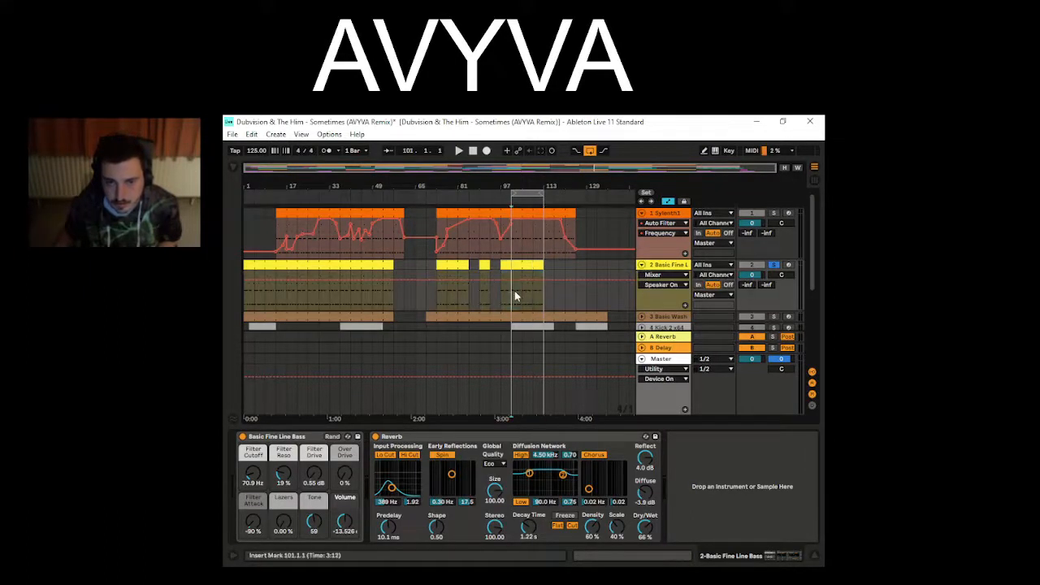
pyautogui.press('space')
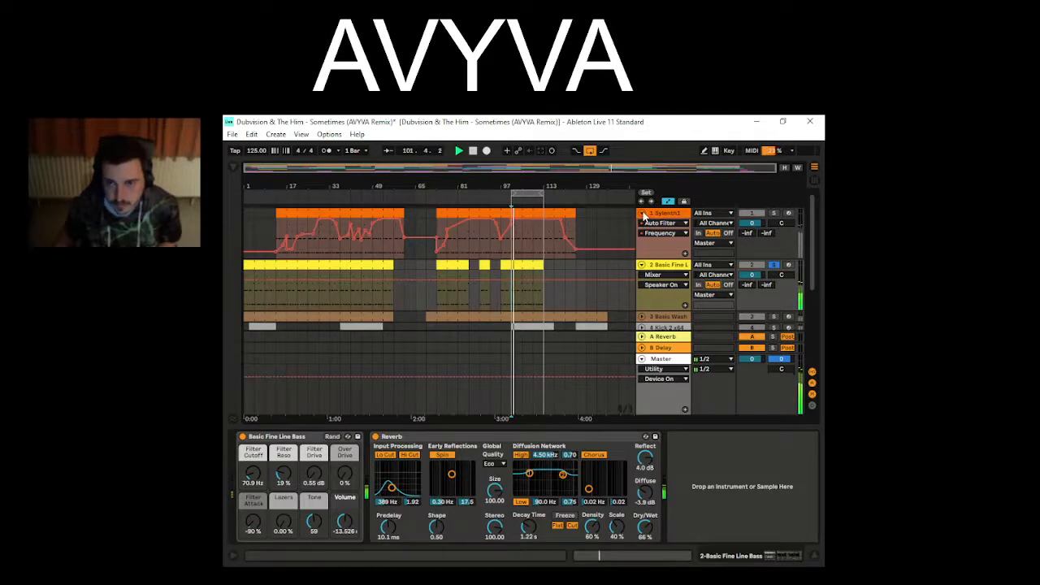
# - Fold the Sylenth1 track, open the notes of the Basic Fine Line Bass clip at bar 97 and examine them during playback
pyautogui.click(643, 213)
pyautogui.click(534, 225)
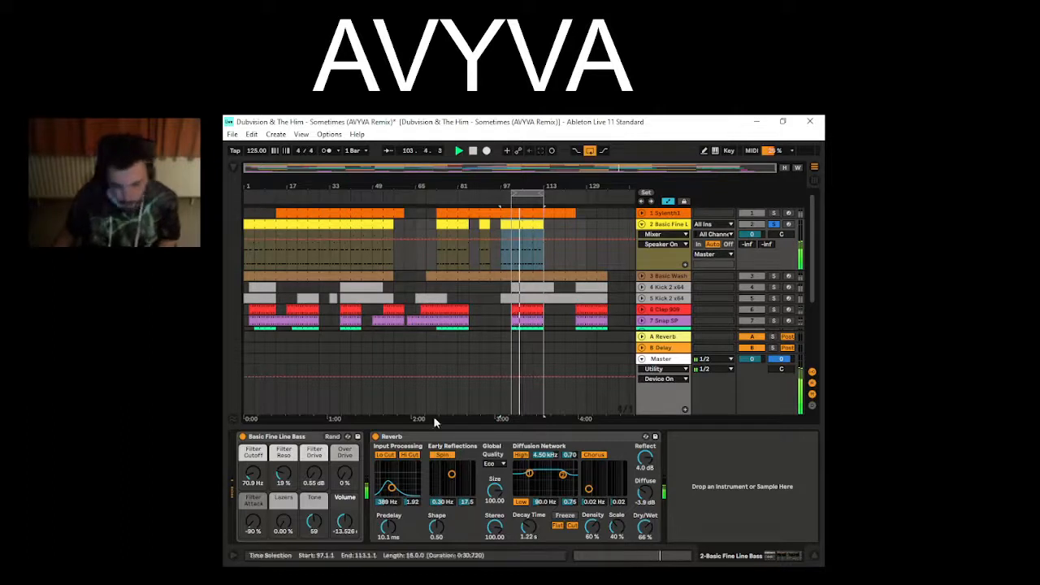
pyautogui.click(685, 556)
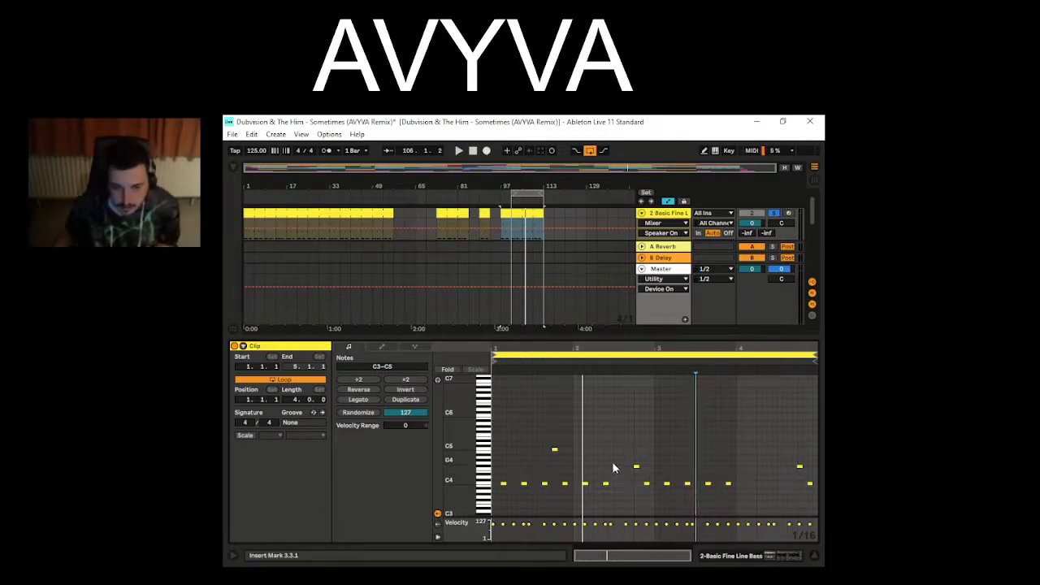
pyautogui.scroll(1, 626, 458)
pyautogui.scroll(-6, 615, 458)
pyautogui.scroll(1, 615, 458)
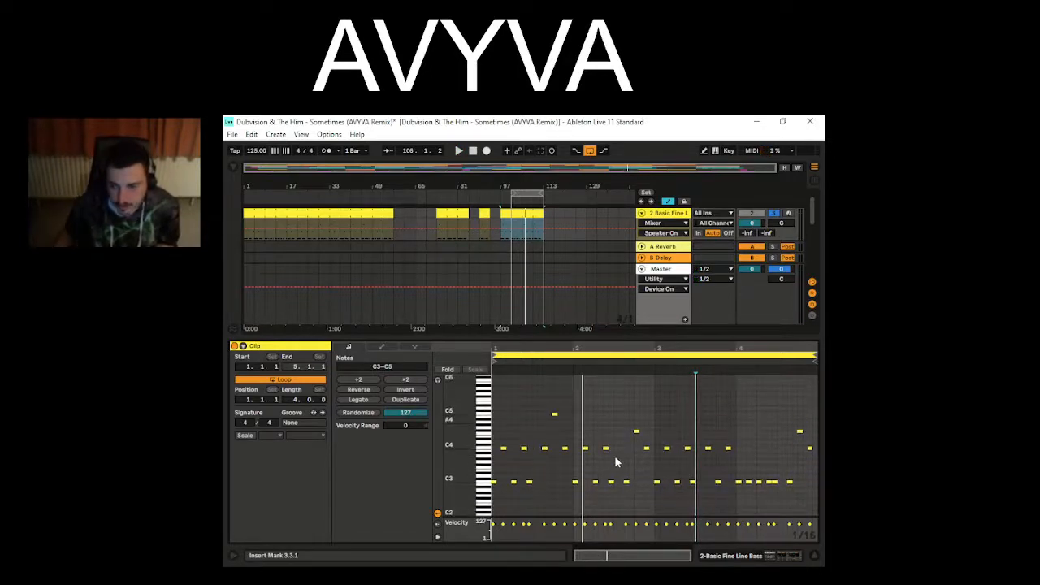
pyautogui.press('space')
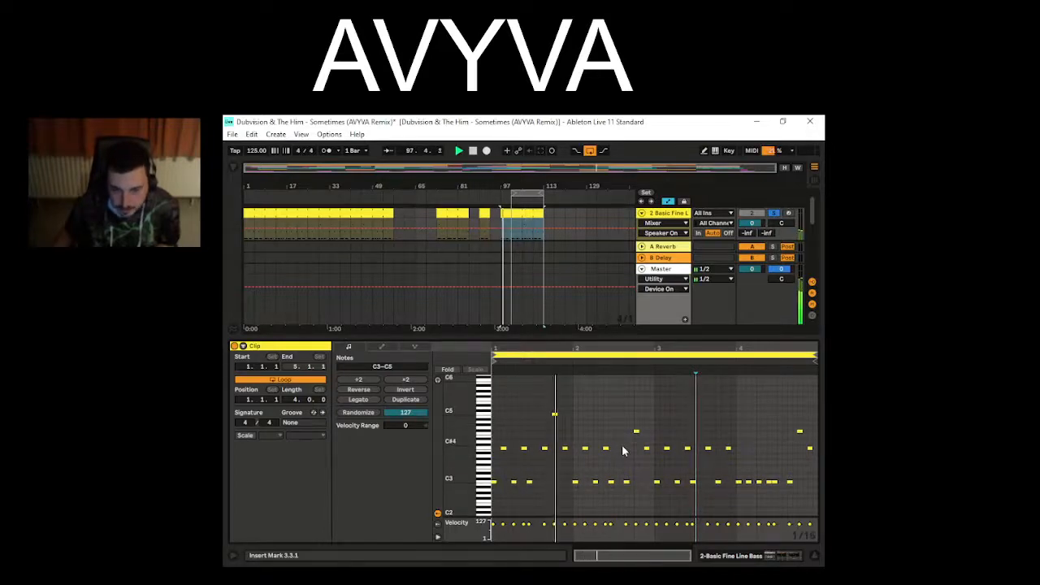
# - Move the solo to the Basic Wash Bass track, play it from bar 101 and show its devices
pyautogui.click(734, 558)
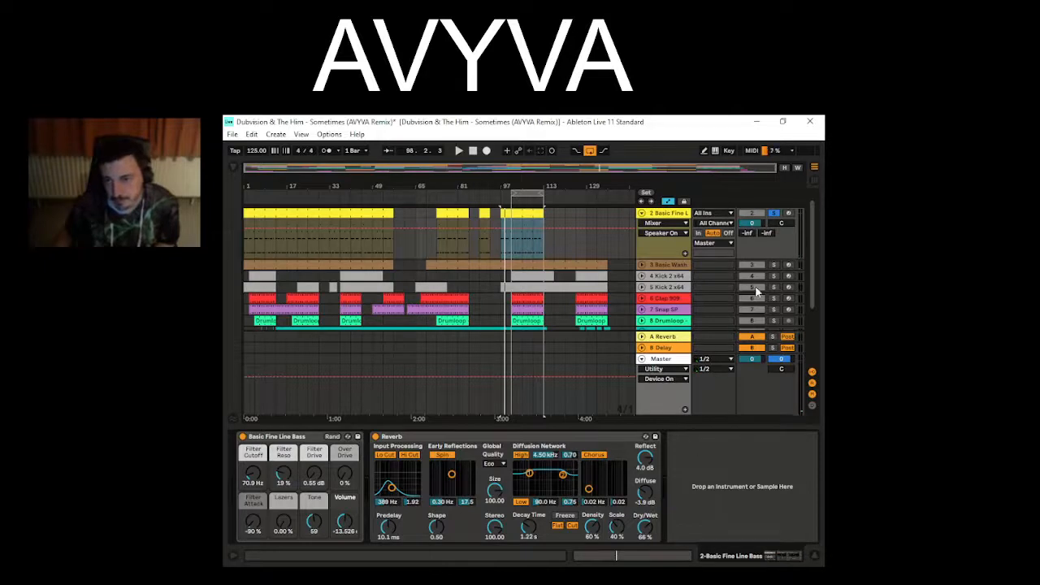
pyautogui.click(774, 265)
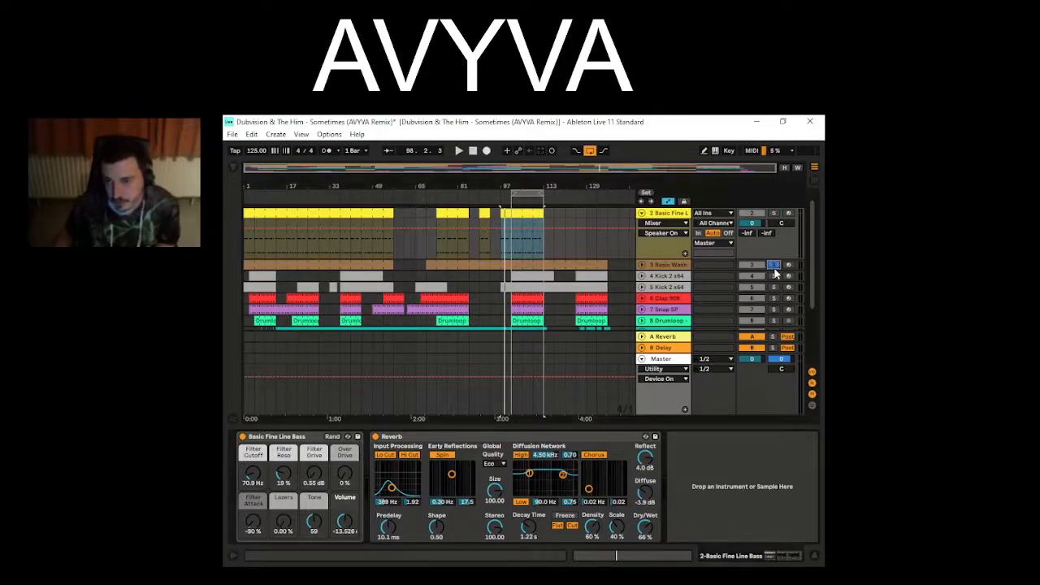
pyautogui.click(512, 277)
pyautogui.press('space')
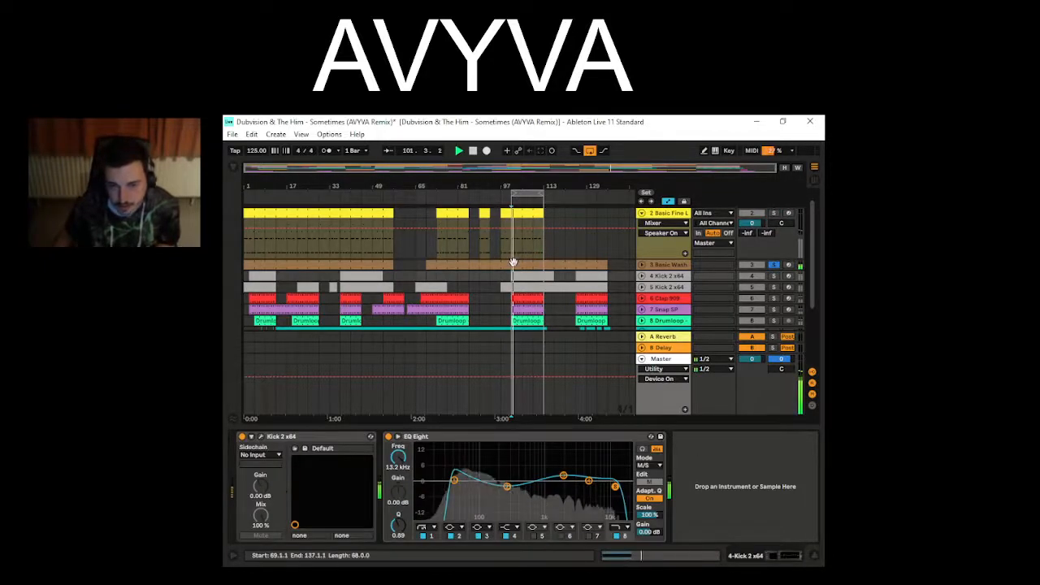
pyautogui.click(514, 268)
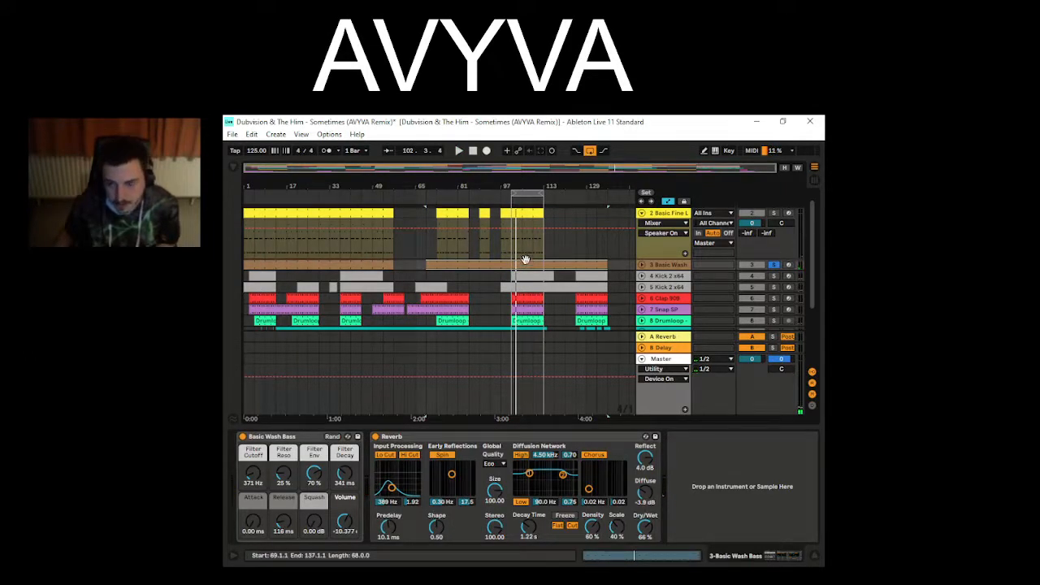
# - Return the solo to the Basic Fine Line Bass track, play it from bar 101 and show its devices
pyautogui.click(523, 221)
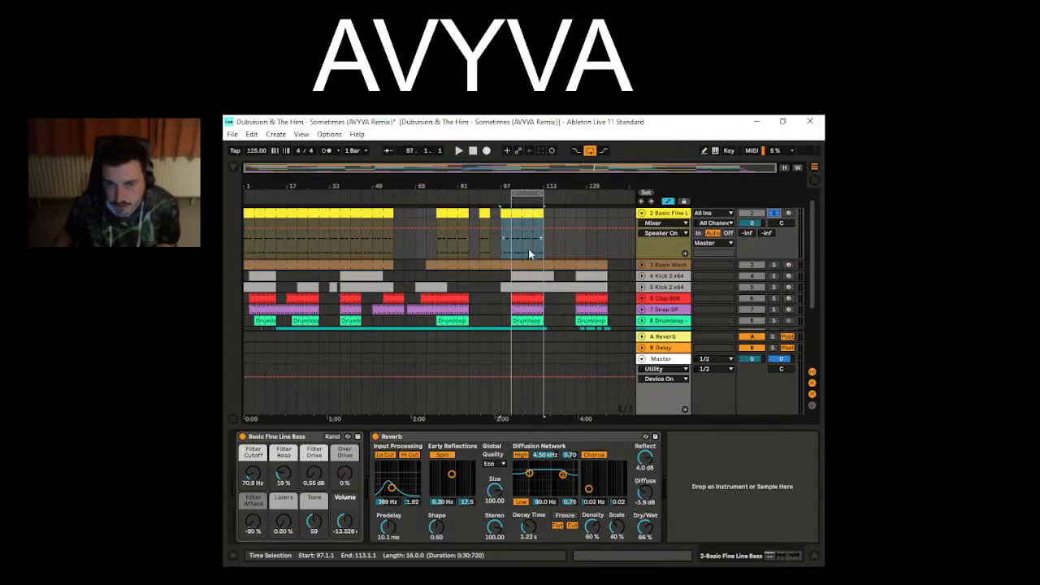
pyautogui.click(511, 238)
pyautogui.press('space')
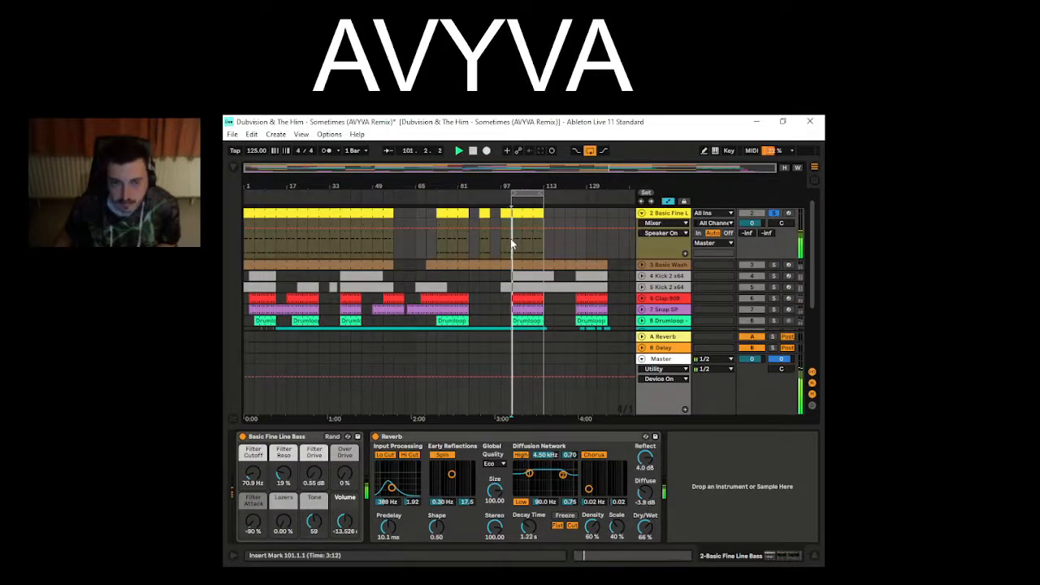
pyautogui.click(505, 236)
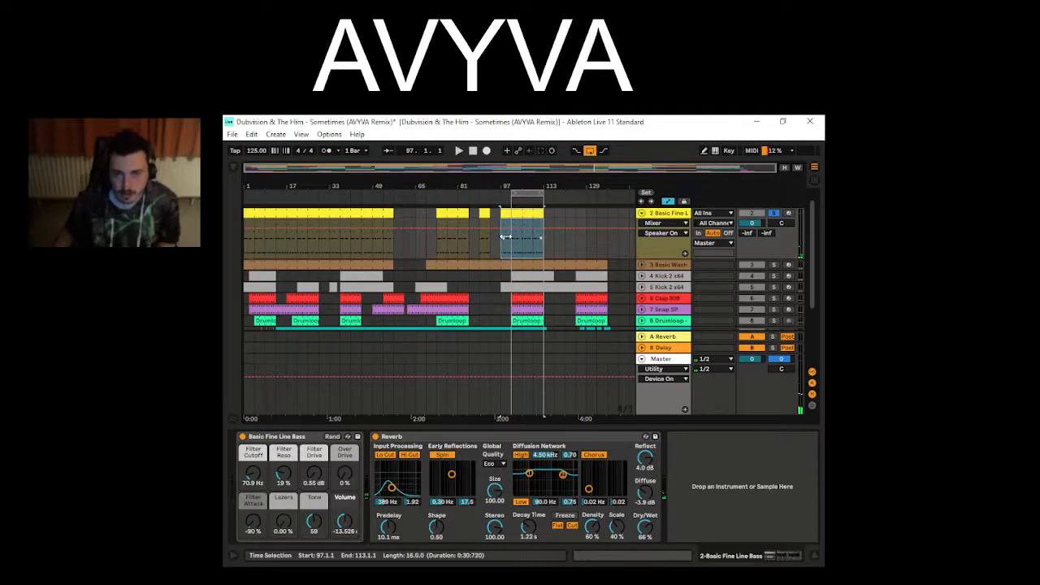
pyautogui.click(510, 237)
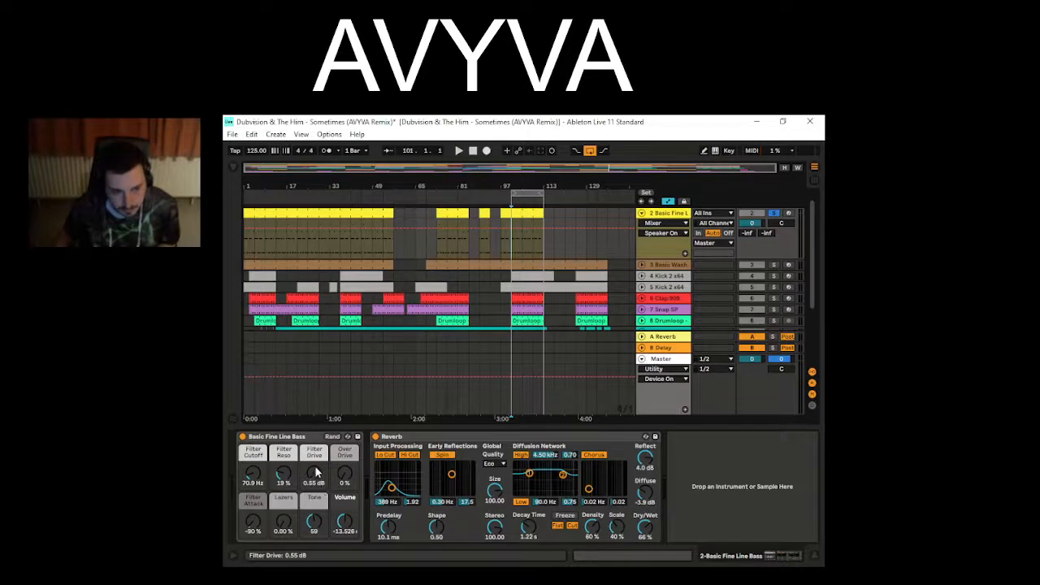
# - Play the soloed Basic Fine Line Bass track while trying to lower its Filter Attack macro
pyautogui.click(256, 526)
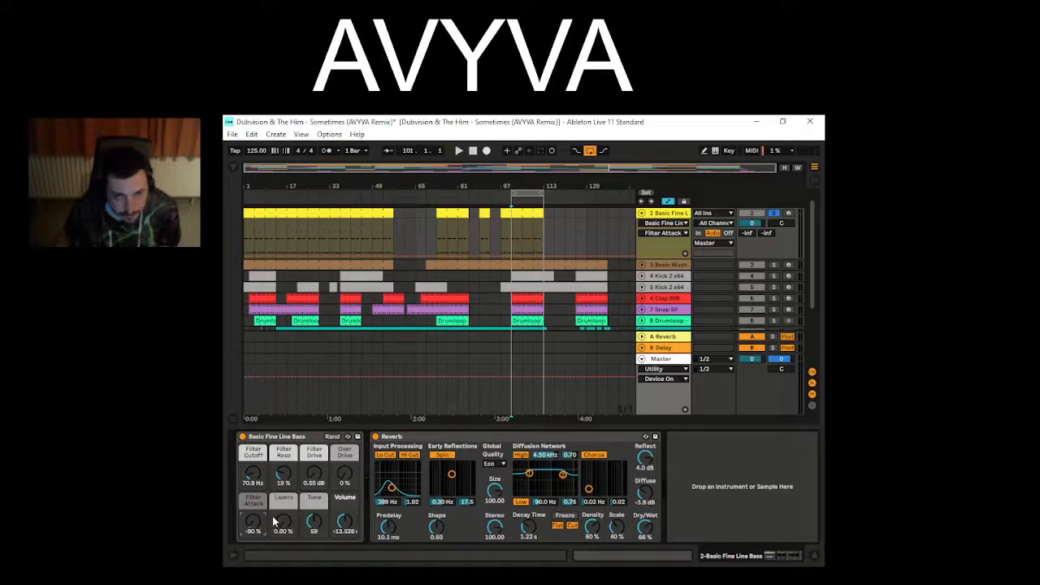
pyautogui.press('space')
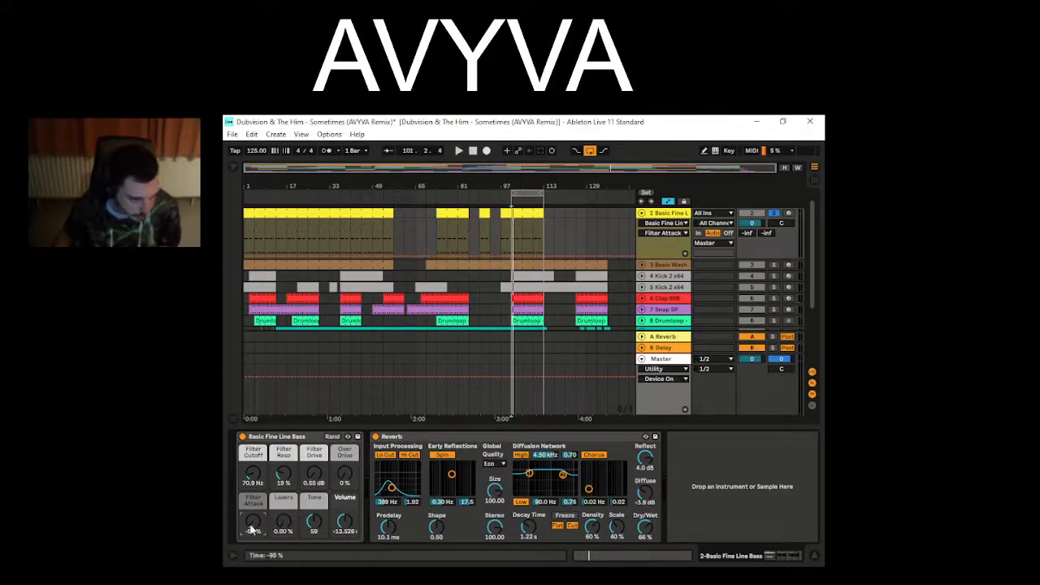
pyautogui.moveTo(252, 528)
pyautogui.mouseDown()
pyautogui.moveTo(252, 512)
pyautogui.moveTo(251, 536)
pyautogui.mouseUp()
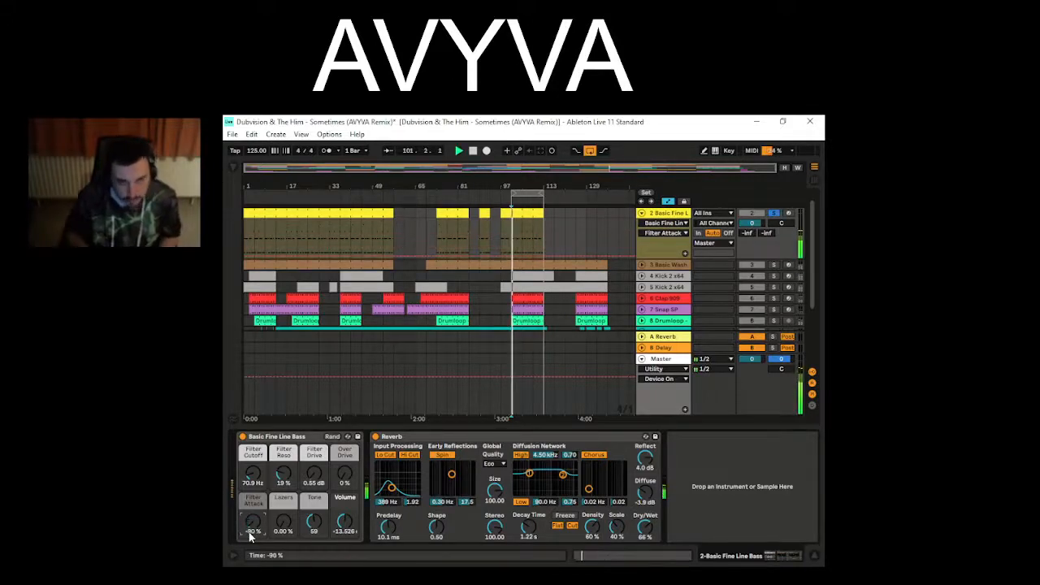
pyautogui.press('space')
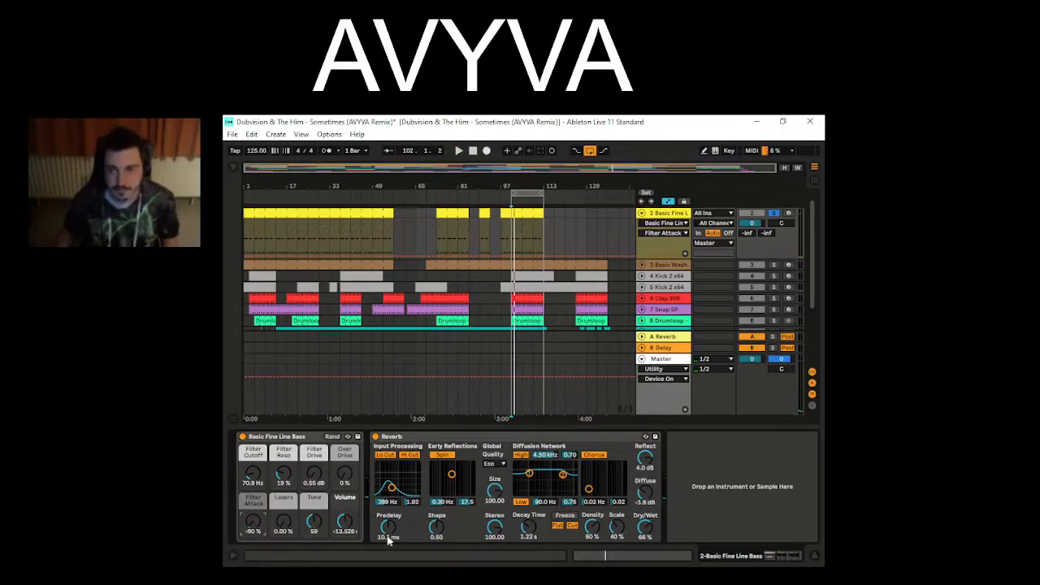
# - Play the soloed Basic Fine Line Bass track with its Reverb switched off
pyautogui.click(774, 265)
pyautogui.click(774, 215)
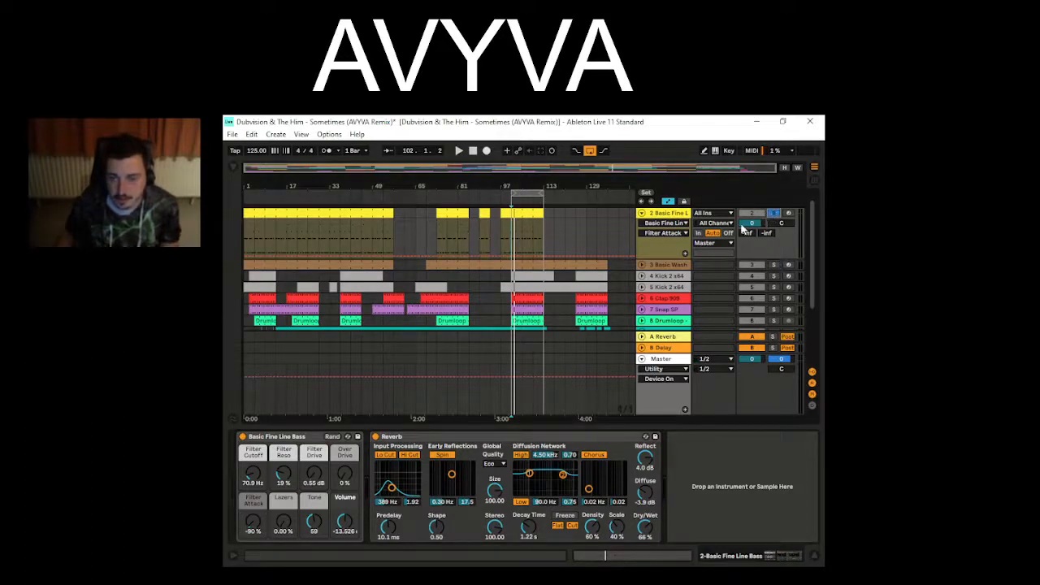
pyautogui.press('space')
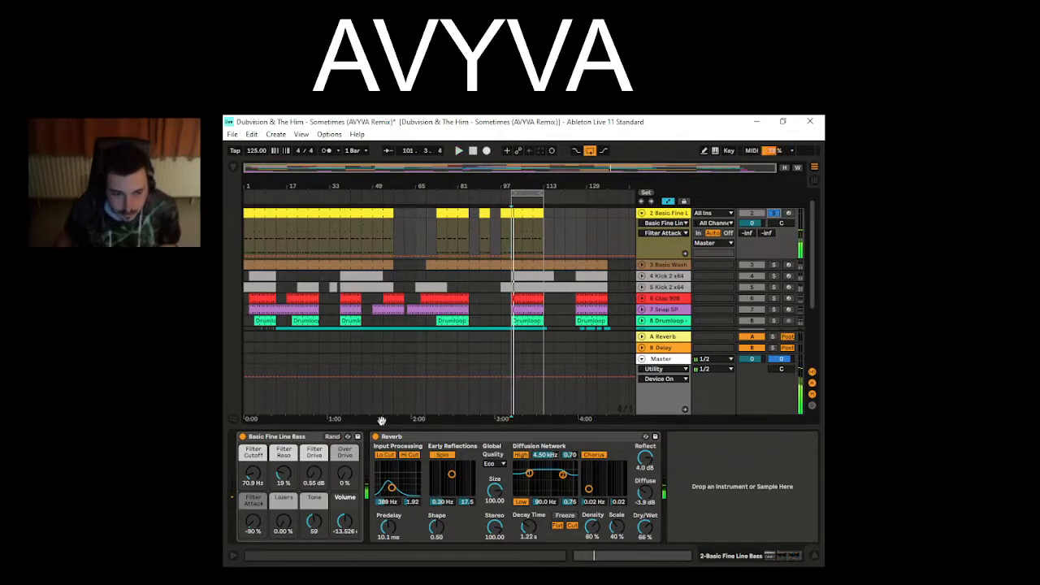
pyautogui.click(376, 438)
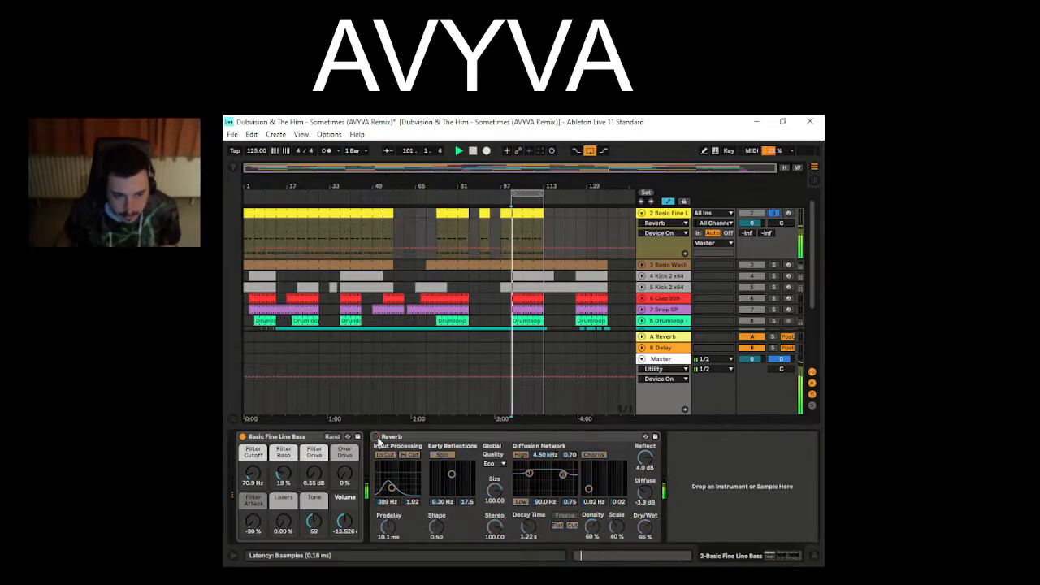
pyautogui.rightClick(378, 439)
pyautogui.press('Escape')
pyautogui.press('space')
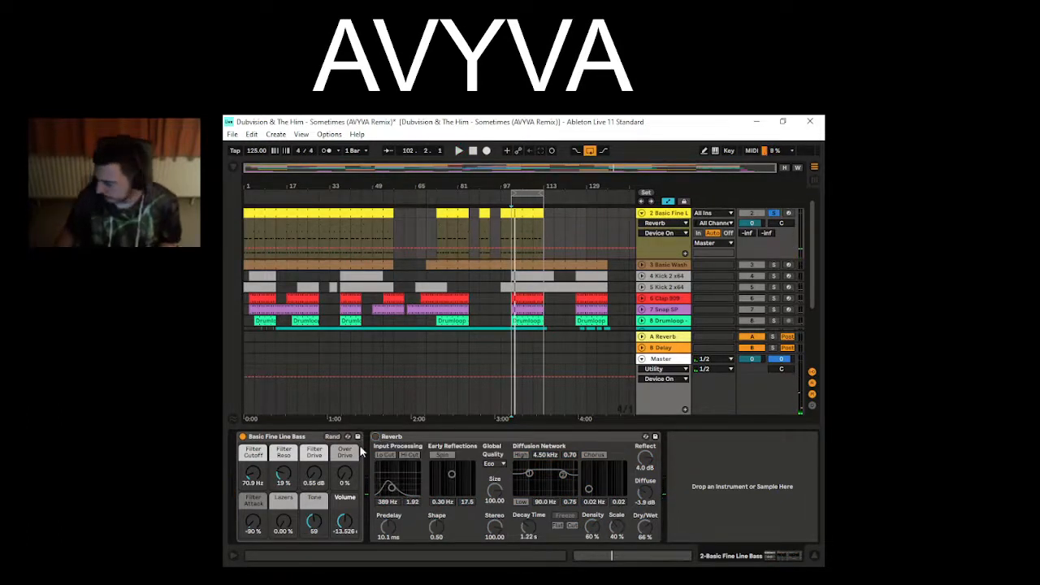
# - Switch the Reverb on the Basic Fine Line Bass track back on and play the track again
pyautogui.click(375, 438)
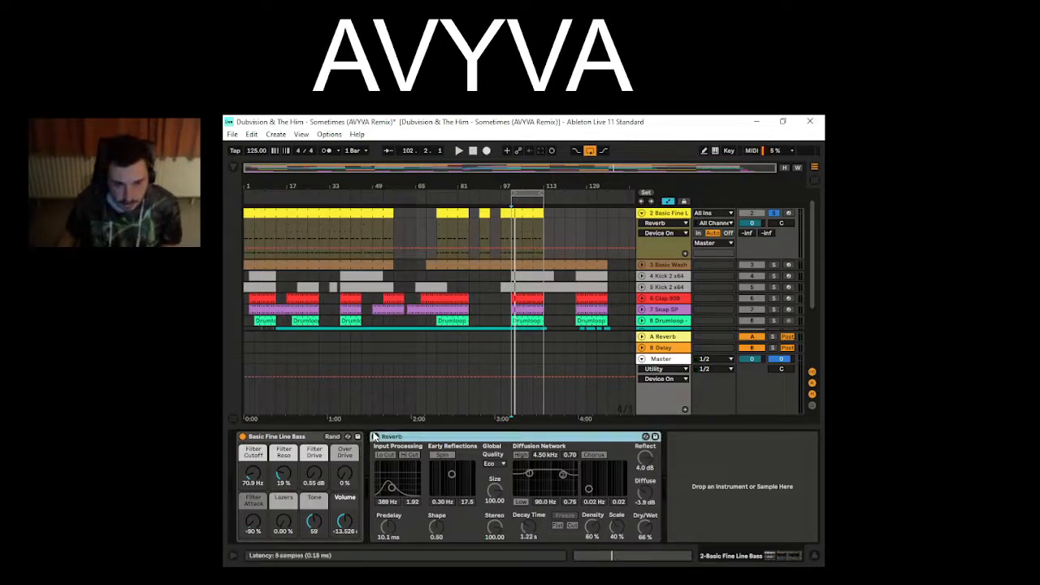
pyautogui.click(375, 437)
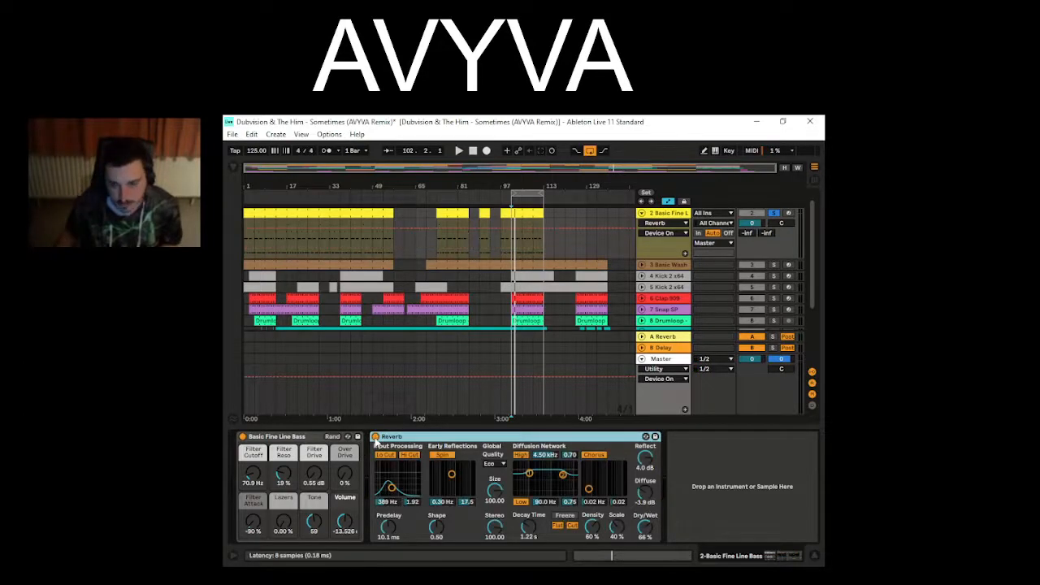
pyautogui.press('space')
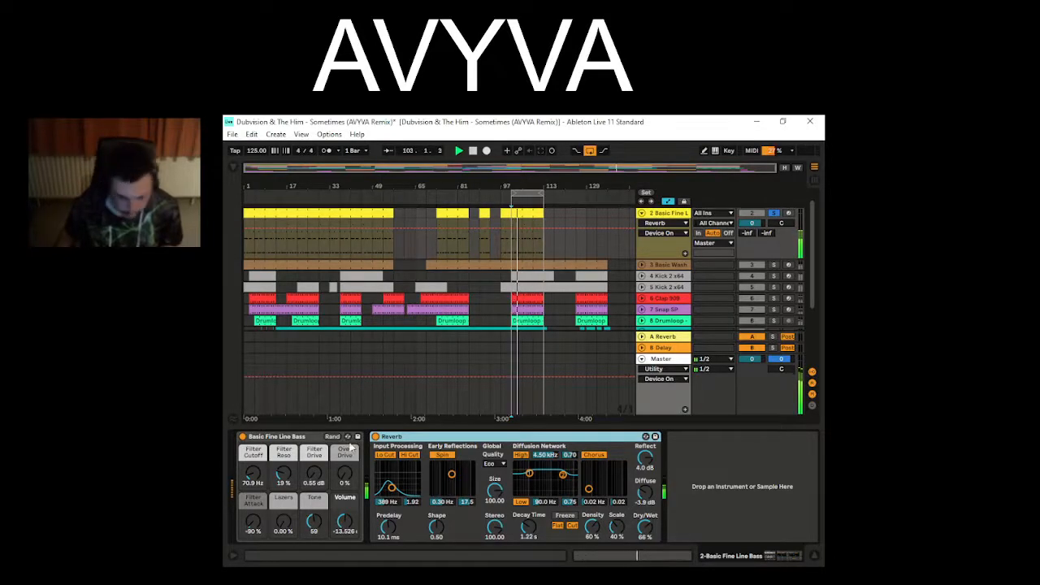
pyautogui.press('space')
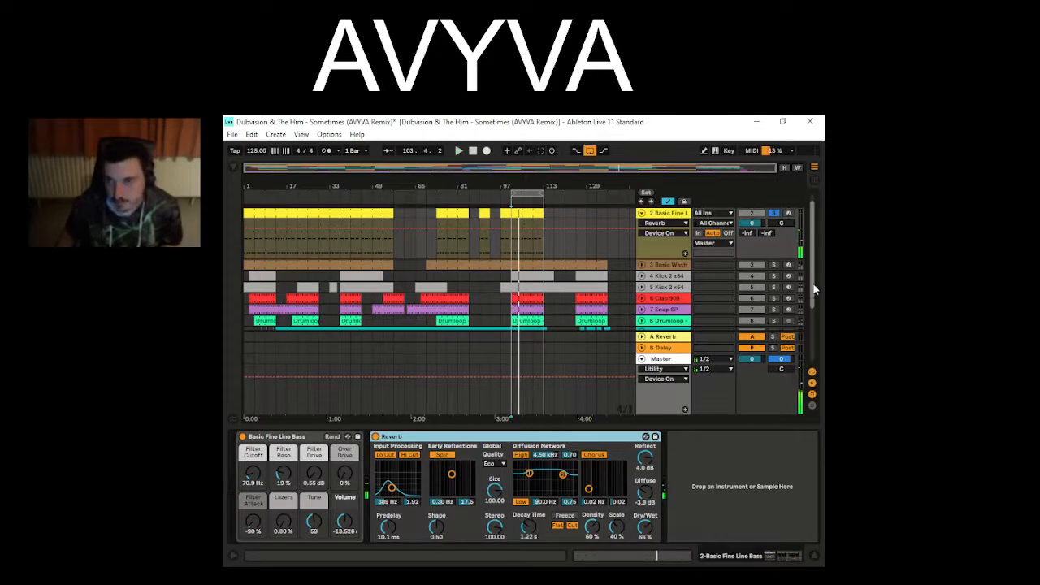
# - Move the solo to the Basic Wash Bass track, play it from bar 101 and open its clip's notes
pyautogui.click(775, 267)
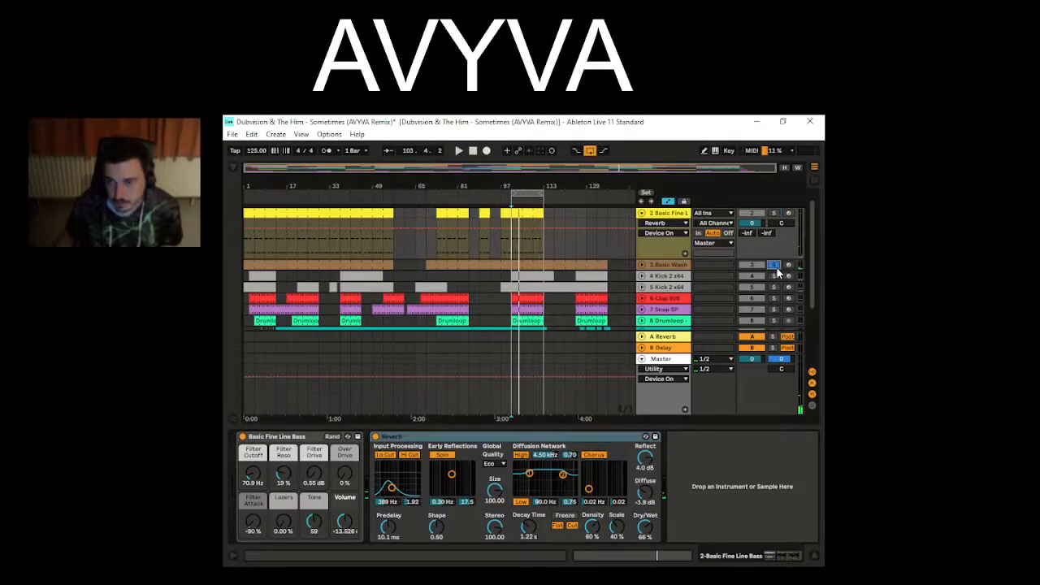
pyautogui.click(518, 276)
pyautogui.click(515, 264)
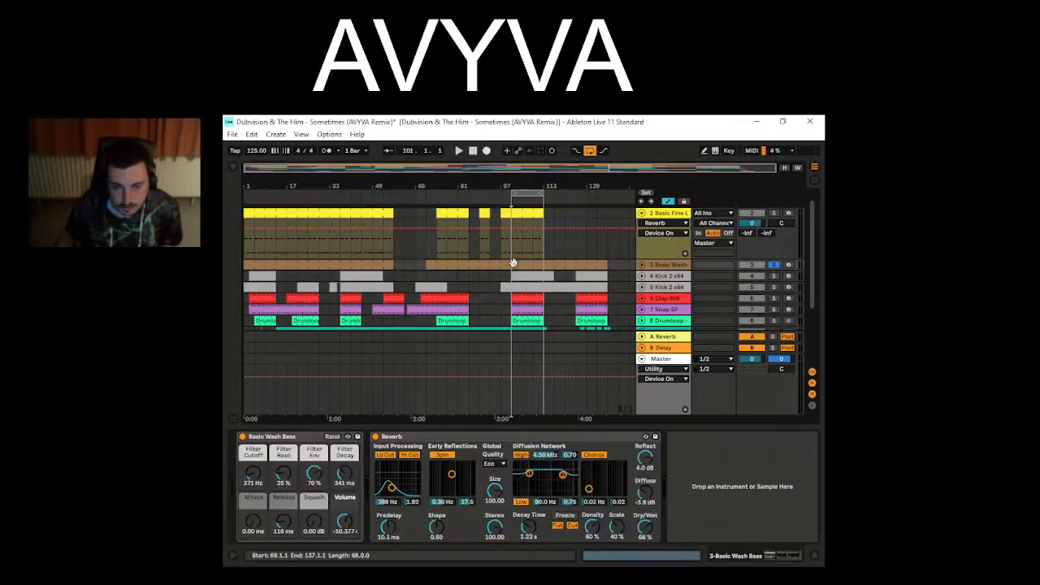
pyautogui.press('space')
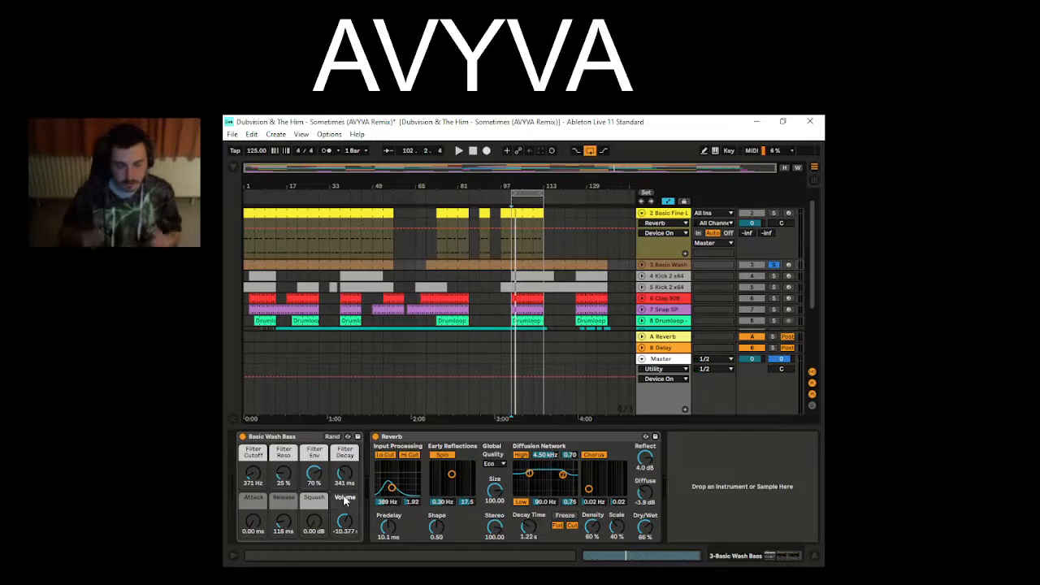
pyautogui.press('space')
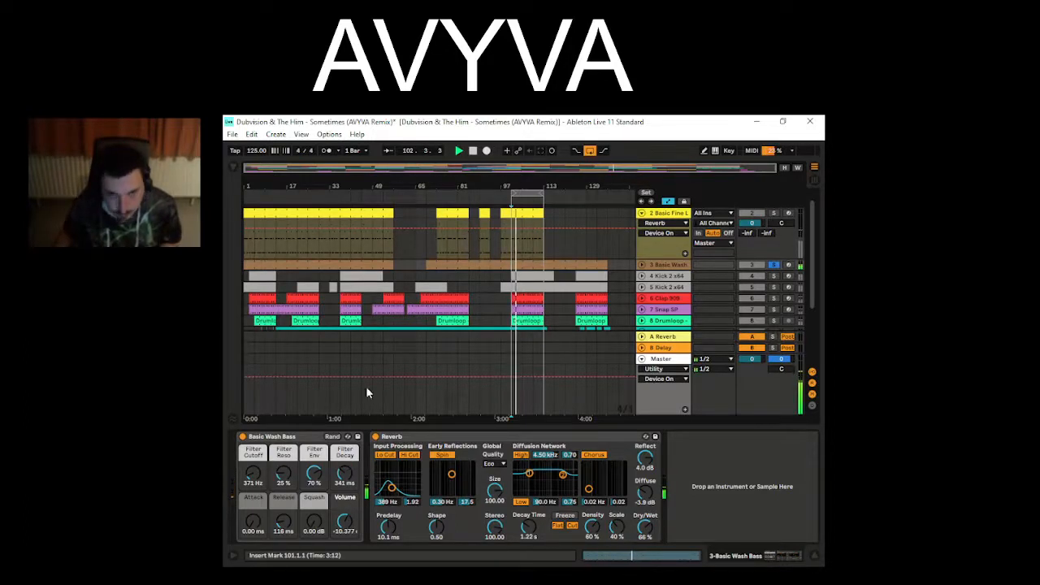
pyautogui.press('space')
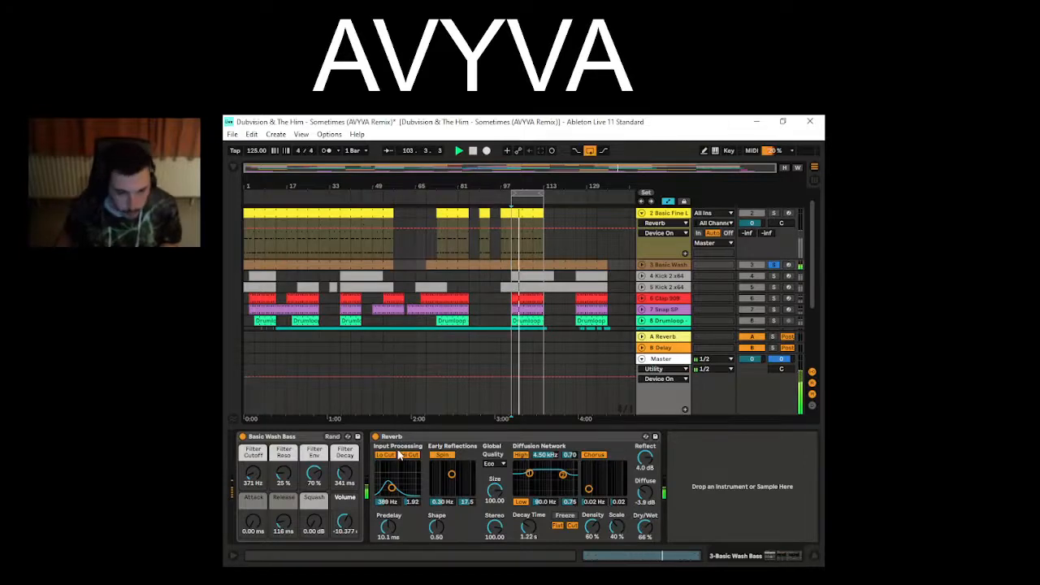
pyautogui.doubleClick(531, 261)
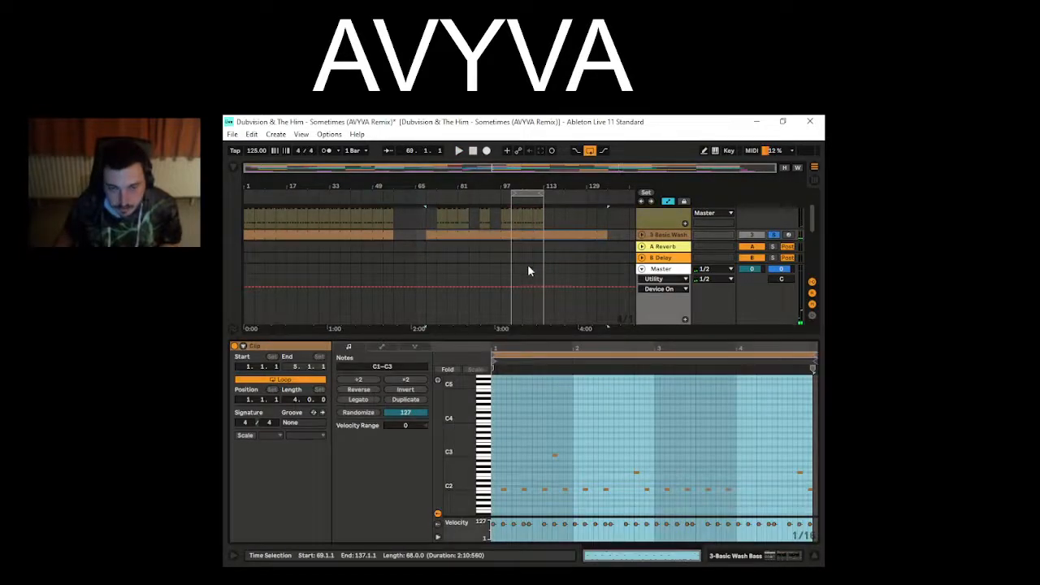
# - Return to the Basic Wash Bass devices and play from bar 69 with the Reverb switched off and on again
pyautogui.click(771, 558)
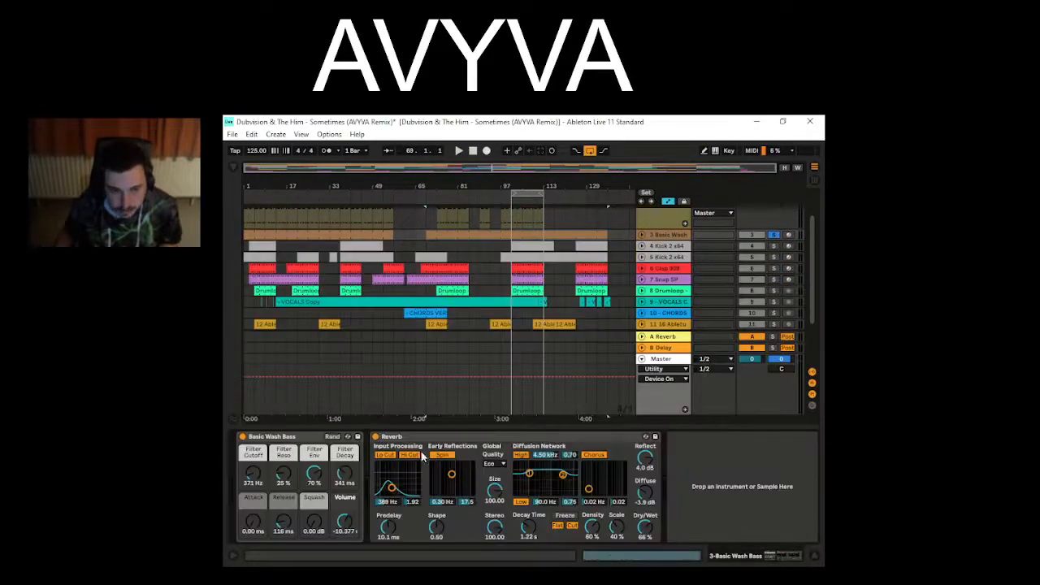
pyautogui.press('space')
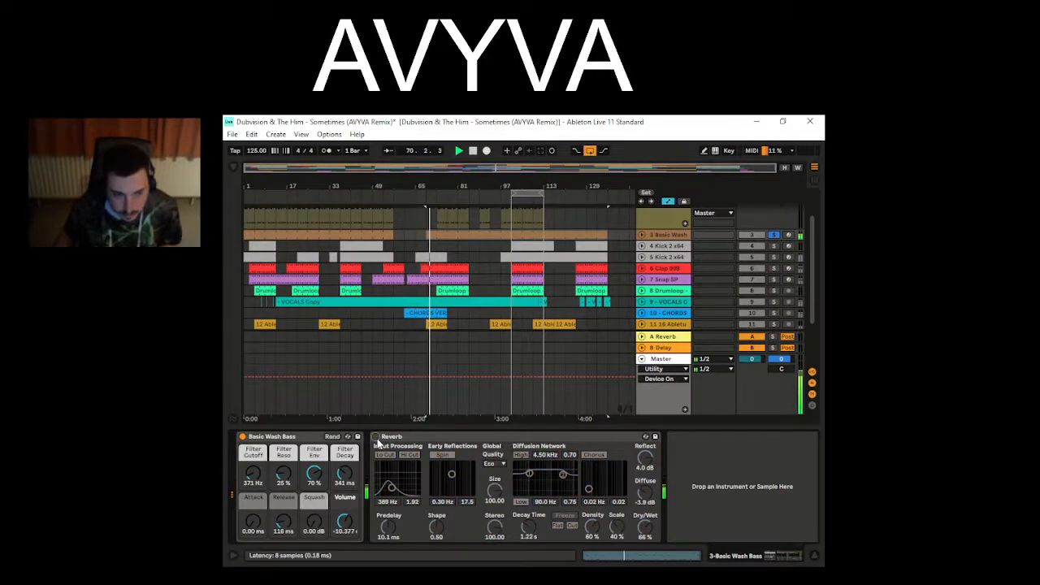
pyautogui.click(376, 438)
pyautogui.press('space')
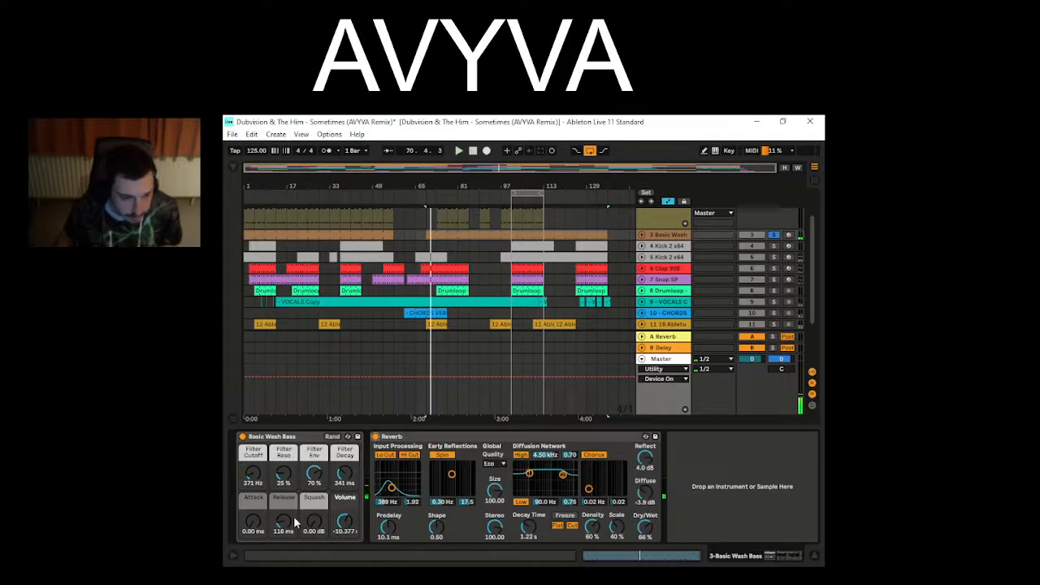
# - Try the Basic Wash Bass with its Release at 888 ms, undo the change and play the track again
pyautogui.moveTo(285, 522); pyautogui.dragTo(285, 492)
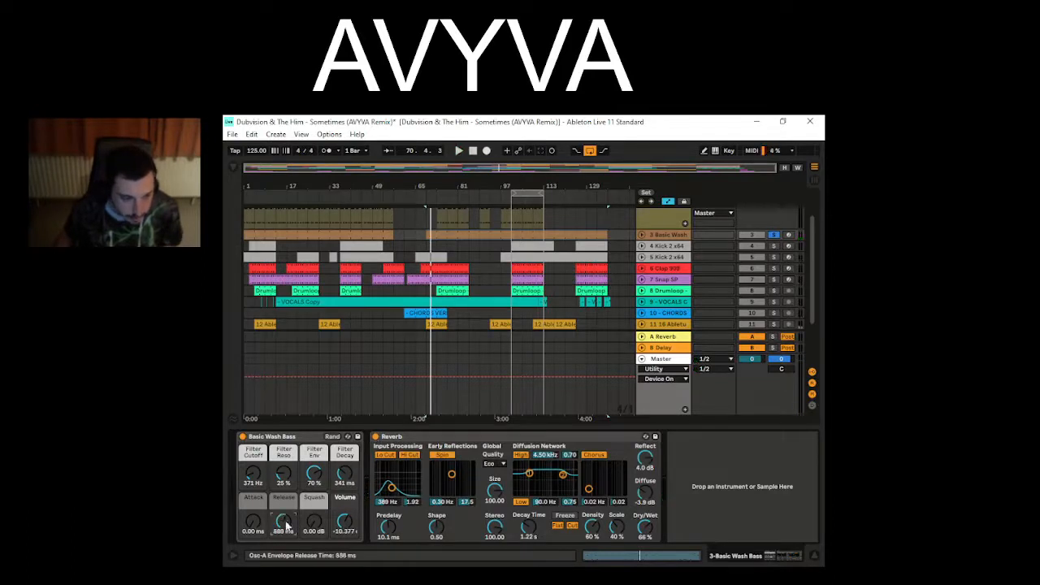
pyautogui.press('space')
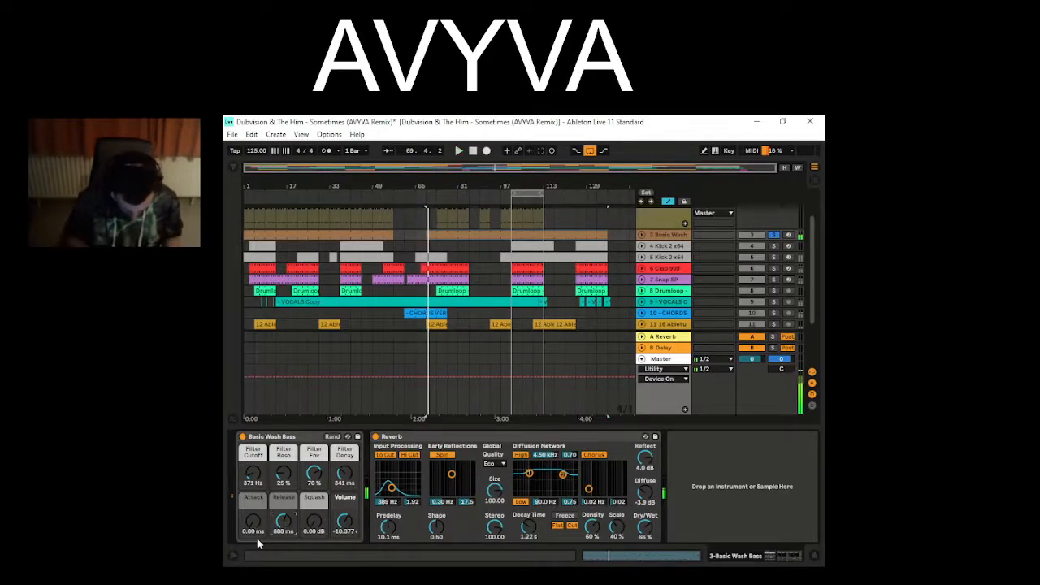
pyautogui.hotkey('ctrl', 'z')
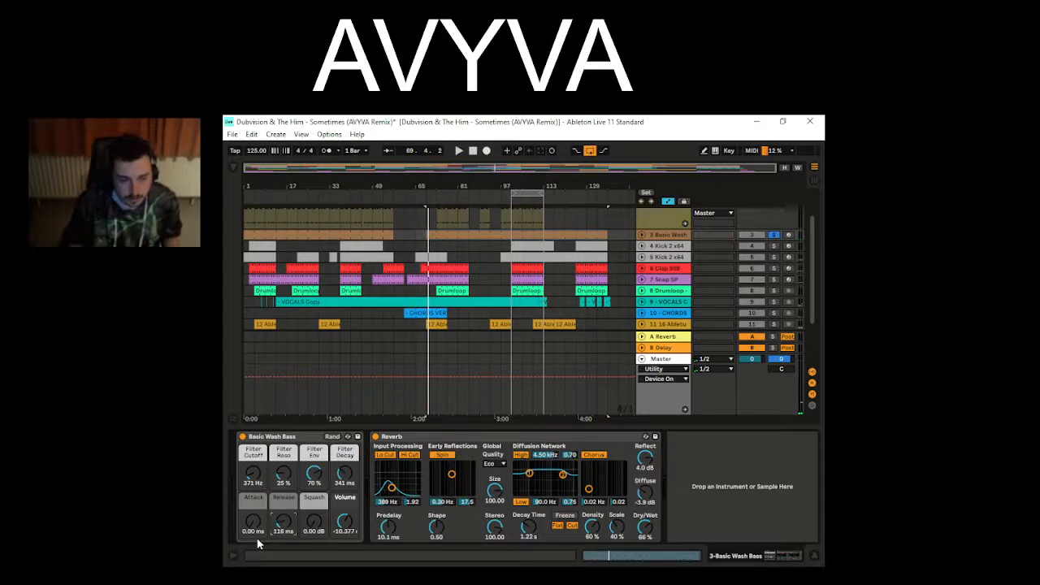
pyautogui.press('space')
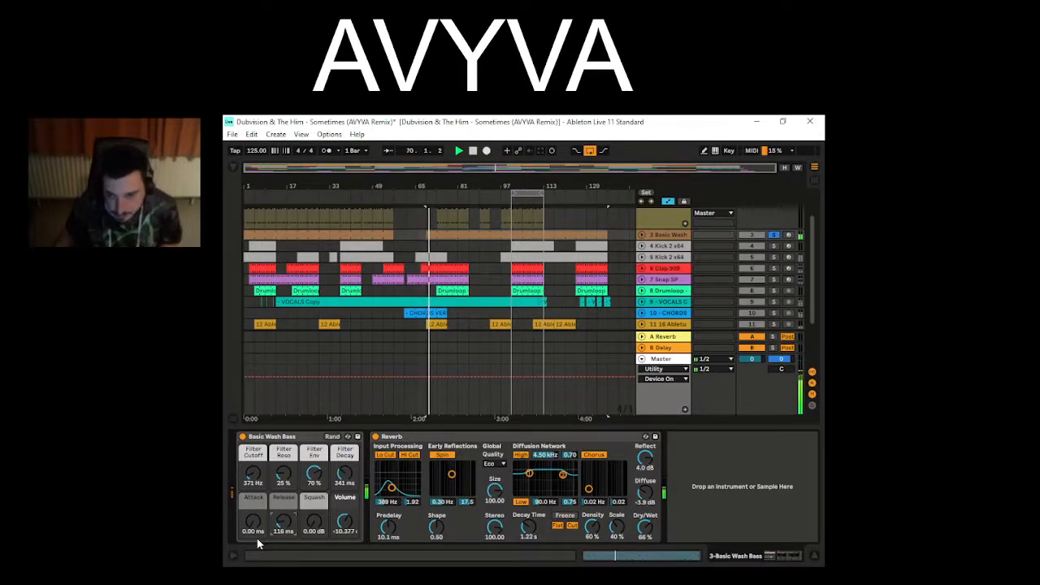
pyautogui.press('space')
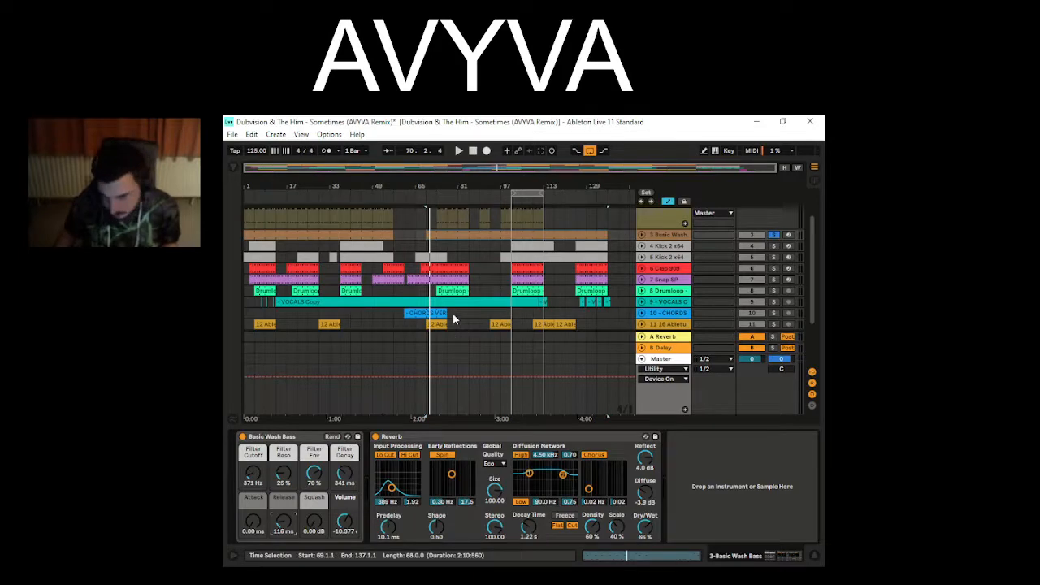
pyautogui.click(775, 246)
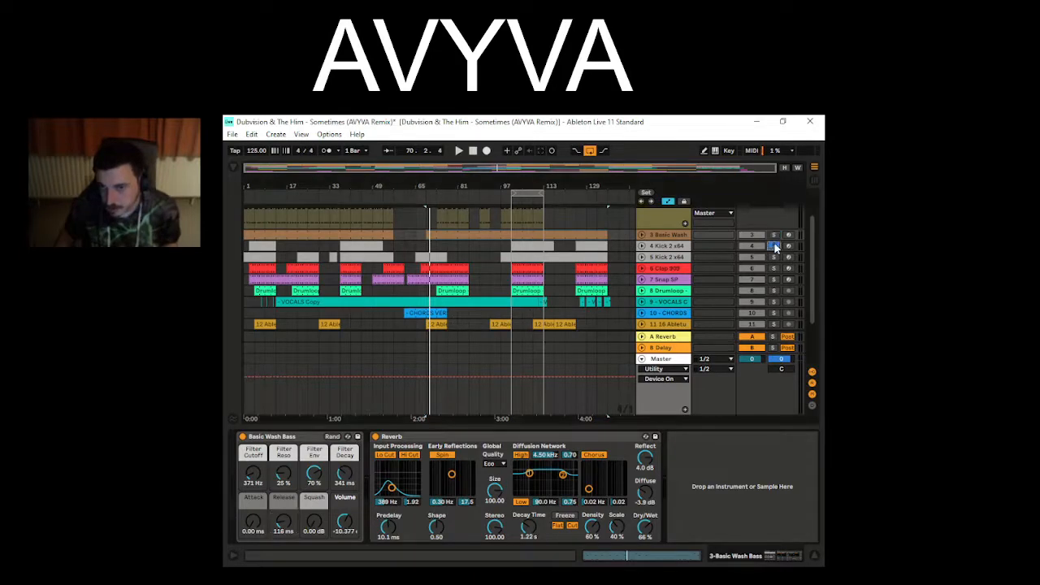
pyautogui.click(771, 227)
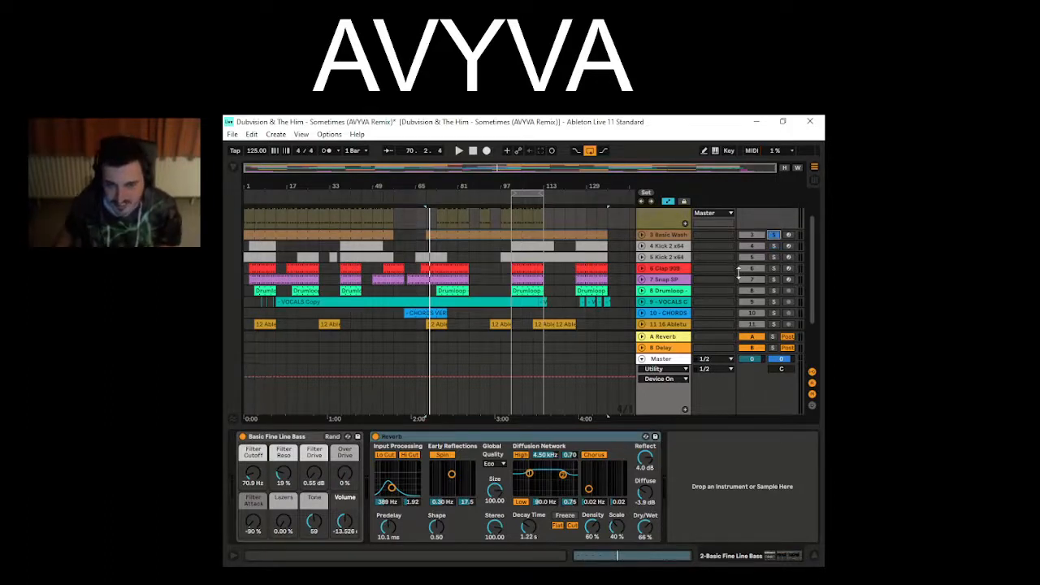
pyautogui.scroll(-1, 500, 309)
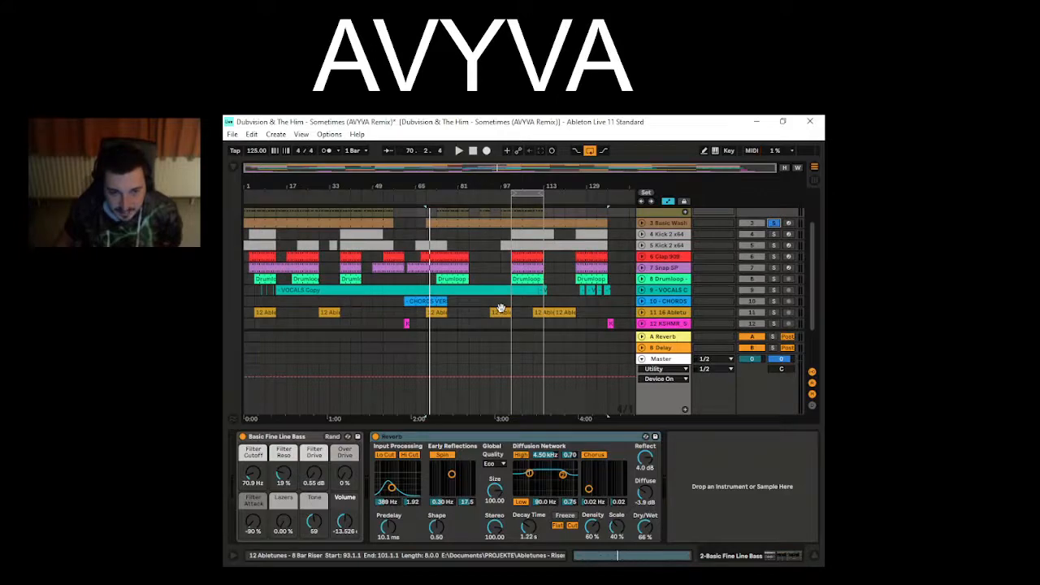
pyautogui.scroll(2, 502, 309)
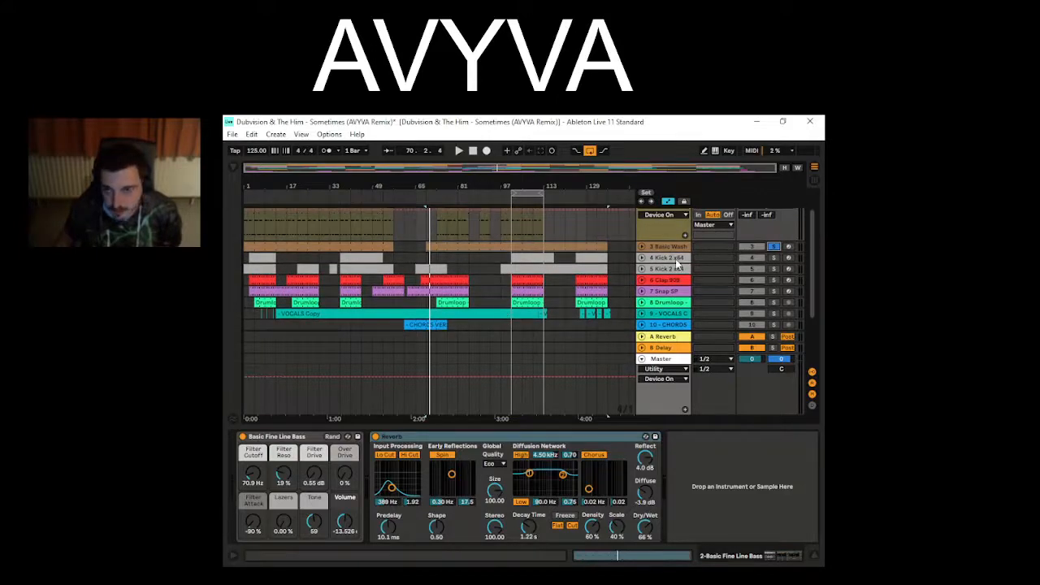
# - Move the solo to the Abletunes 8 Bar Riser track, play it from bar 69 and show its Reverb
pyautogui.scroll(-3, 670, 282)
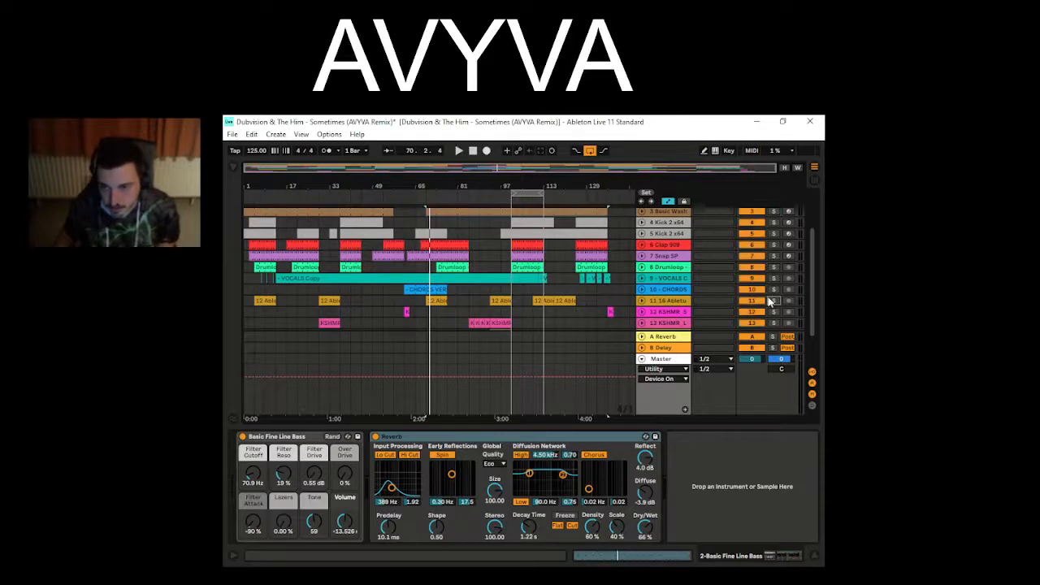
pyautogui.click(438, 300)
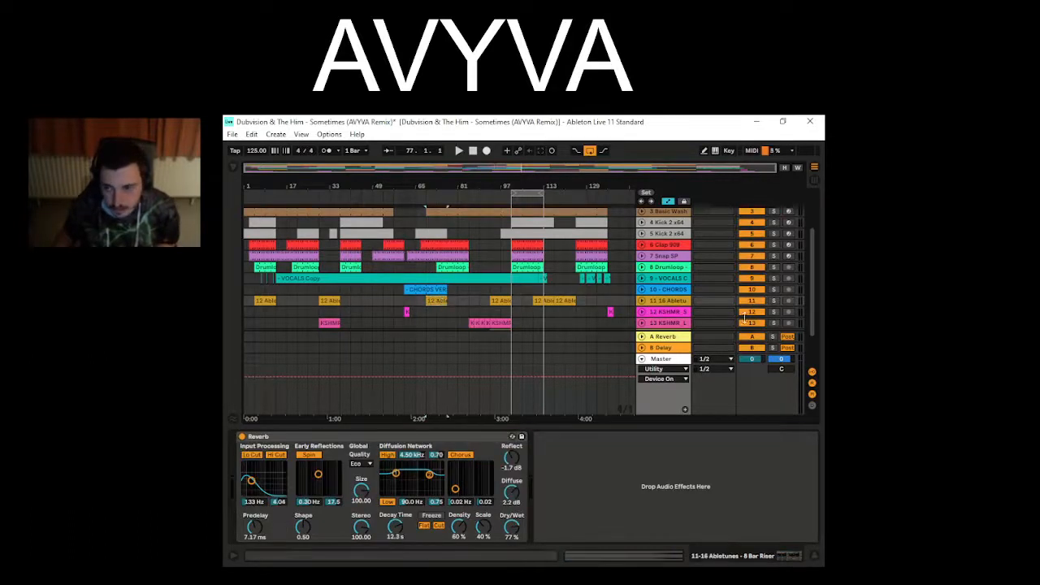
pyautogui.click(773, 302)
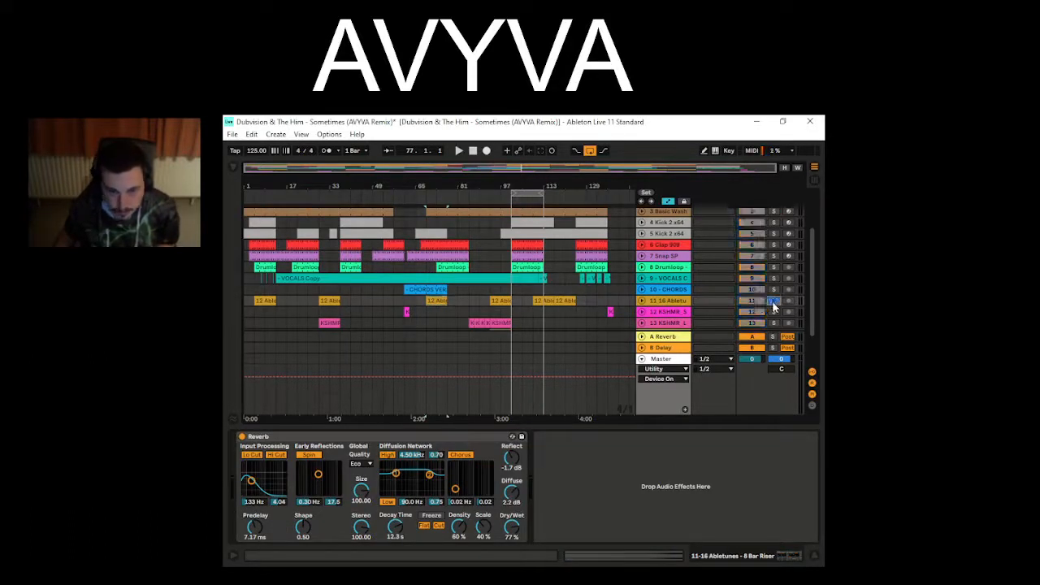
pyautogui.click(429, 312)
pyautogui.press('space')
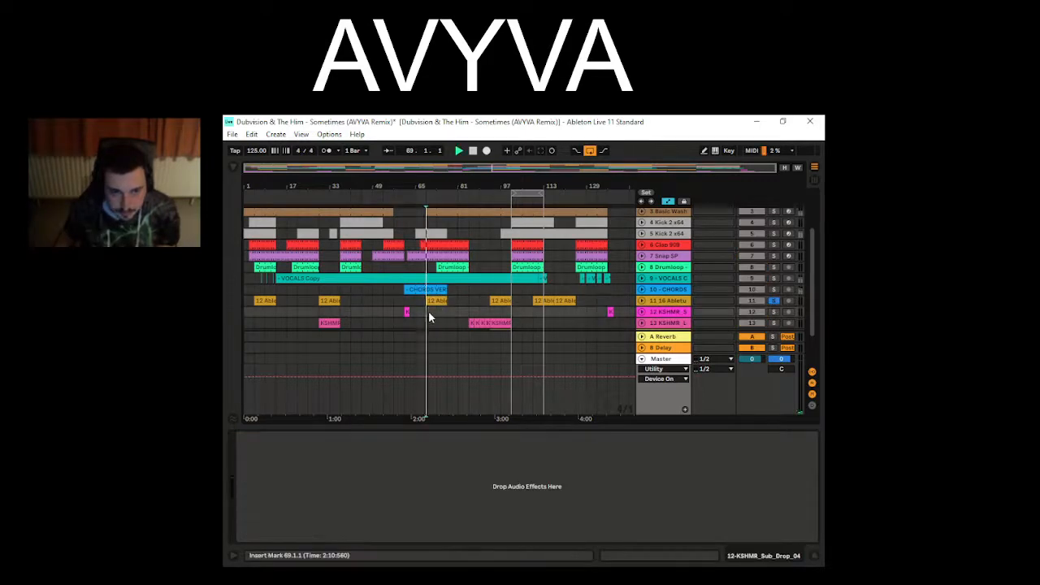
pyautogui.click(432, 300)
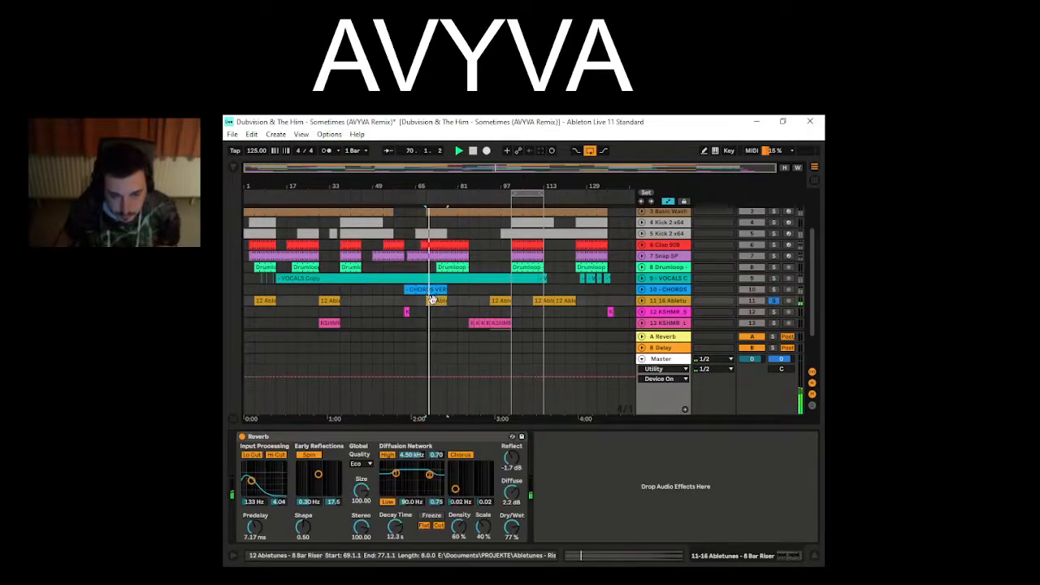
# - Show the waveform of the Abletunes 8 Bar Riser clip on track 11 and close the clip view
pyautogui.click(683, 559)
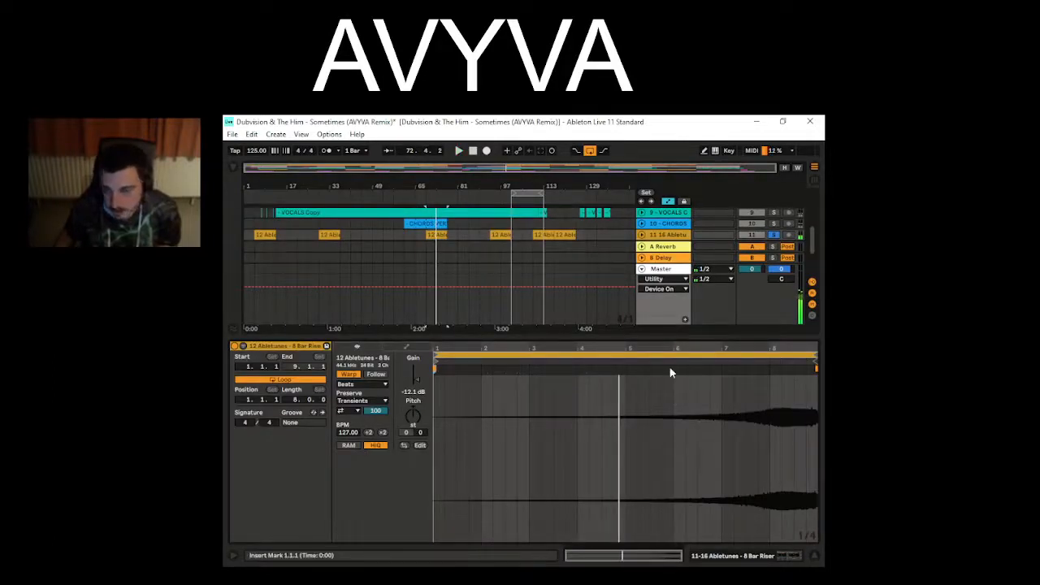
pyautogui.doubleClick(648, 336)
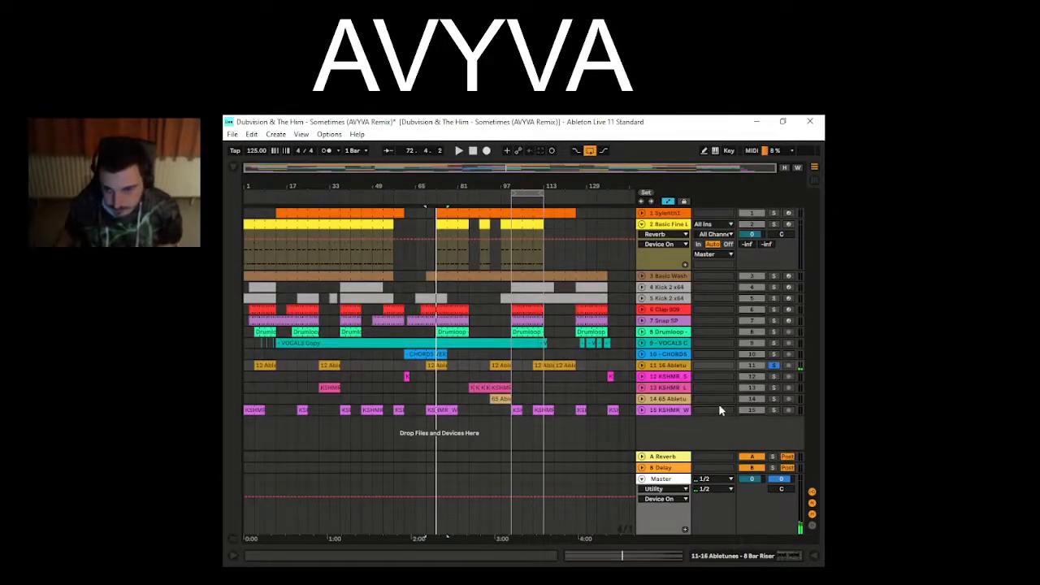
# - Solo the KSHMR Long Fill track, play it from bar 93 and remove the solo
pyautogui.click(508, 388)
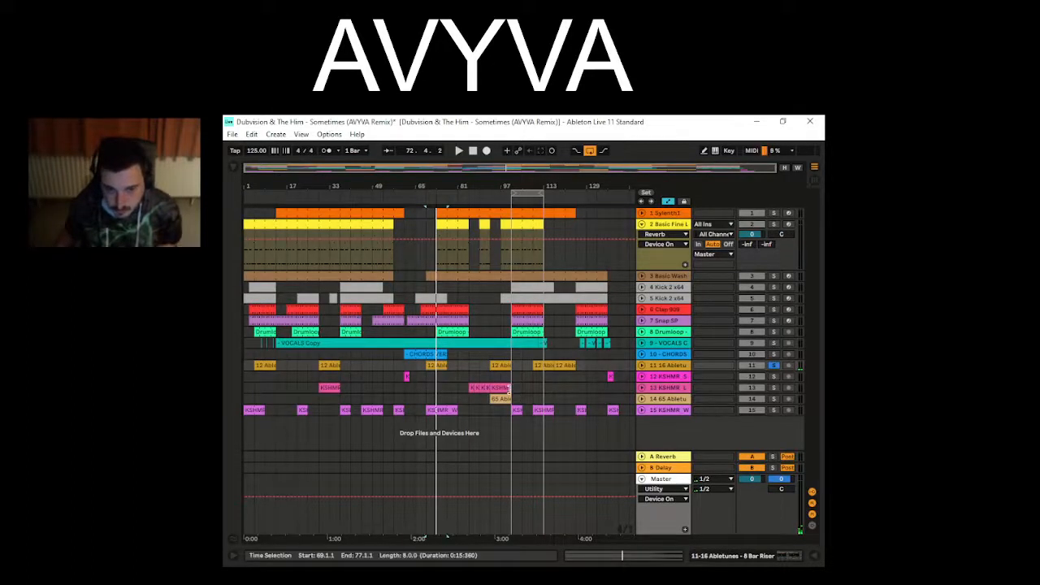
pyautogui.click(489, 380)
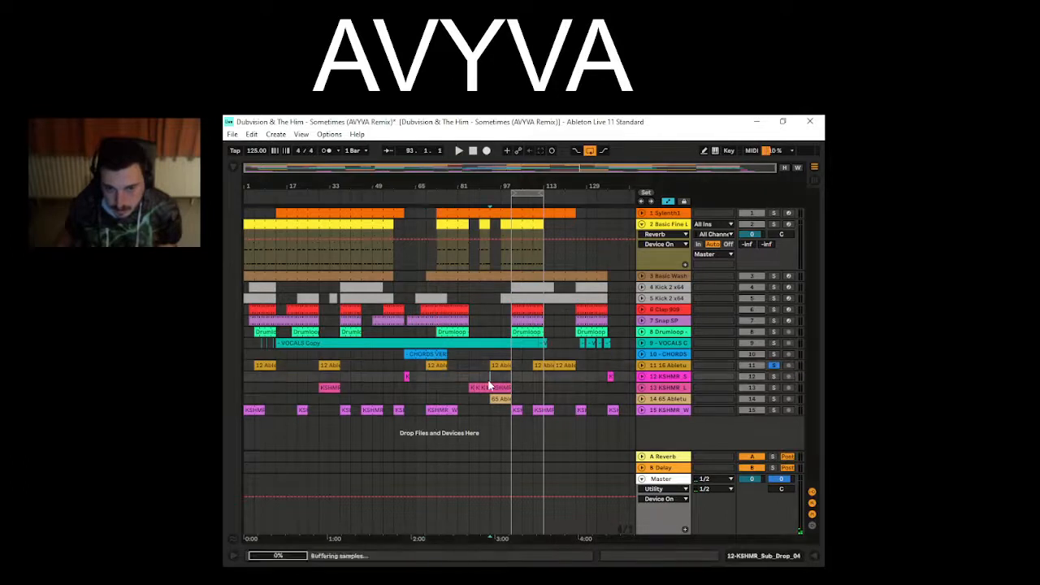
pyautogui.click(775, 387)
pyautogui.press('space')
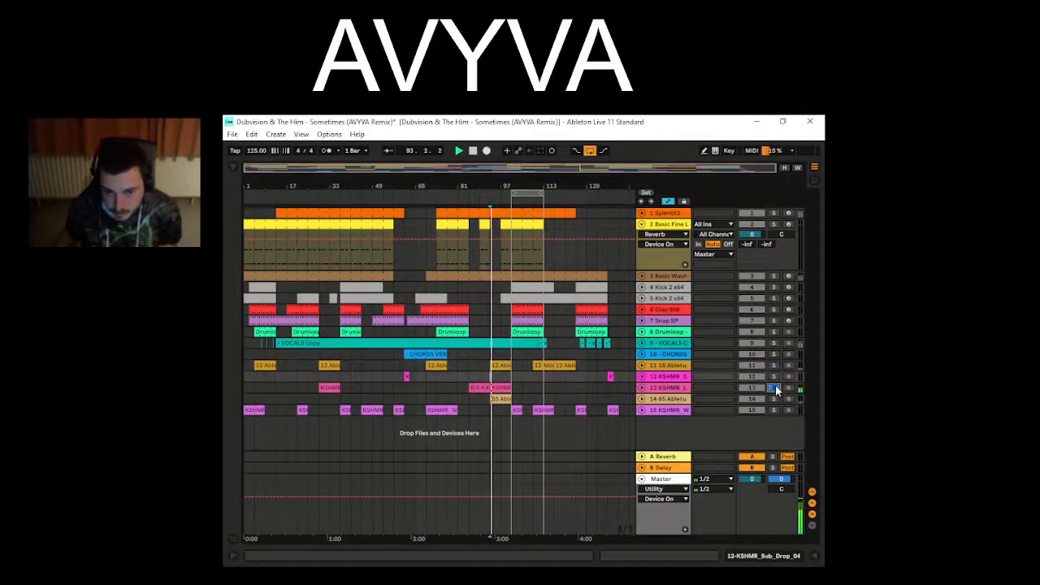
pyautogui.press('space')
pyautogui.click(775, 387)
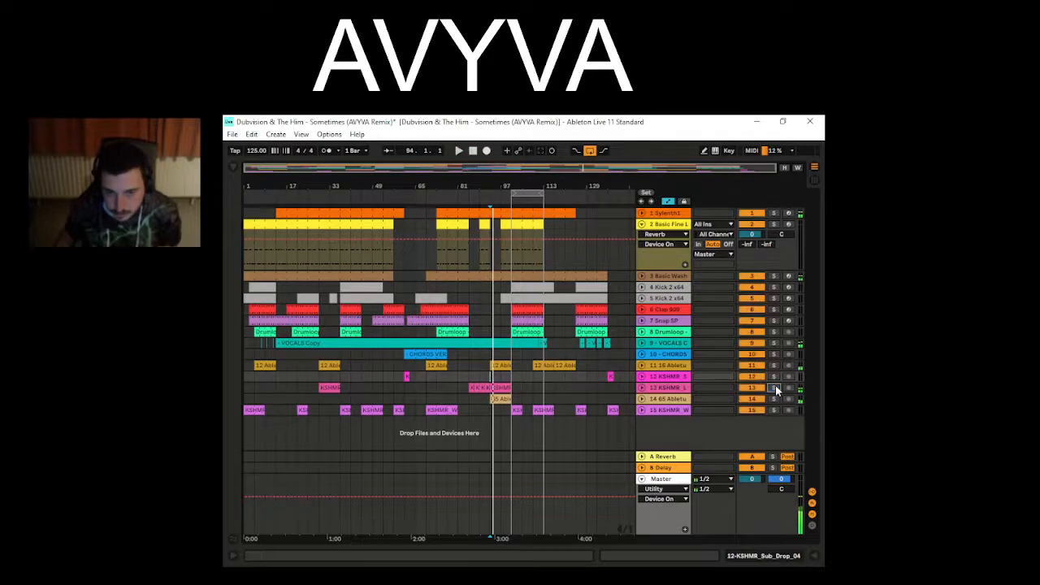
# - Solo the KSHMR Sub Drop track and play its clip from bar 61
pyautogui.click(774, 376)
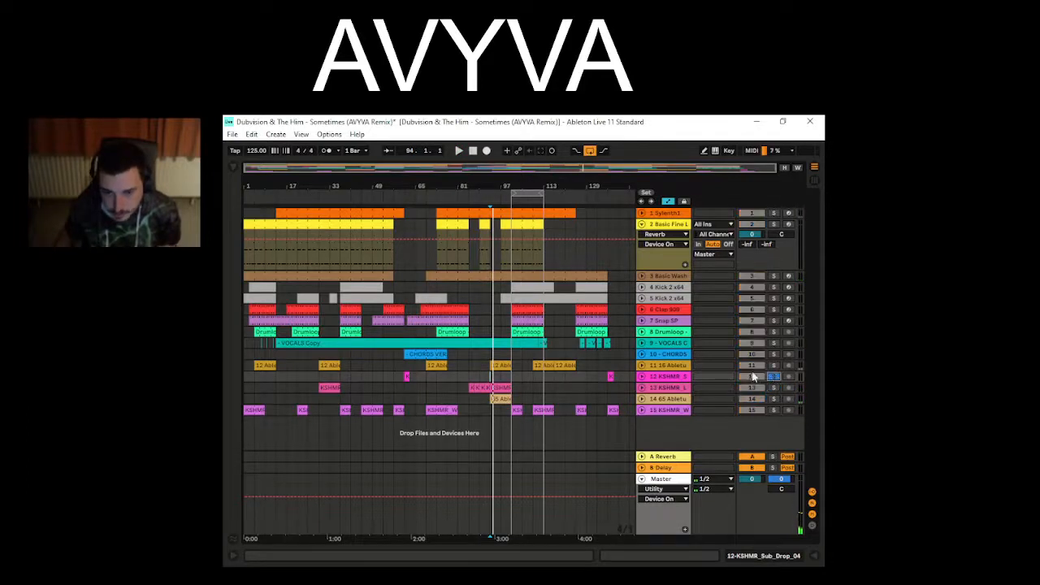
pyautogui.click(606, 374)
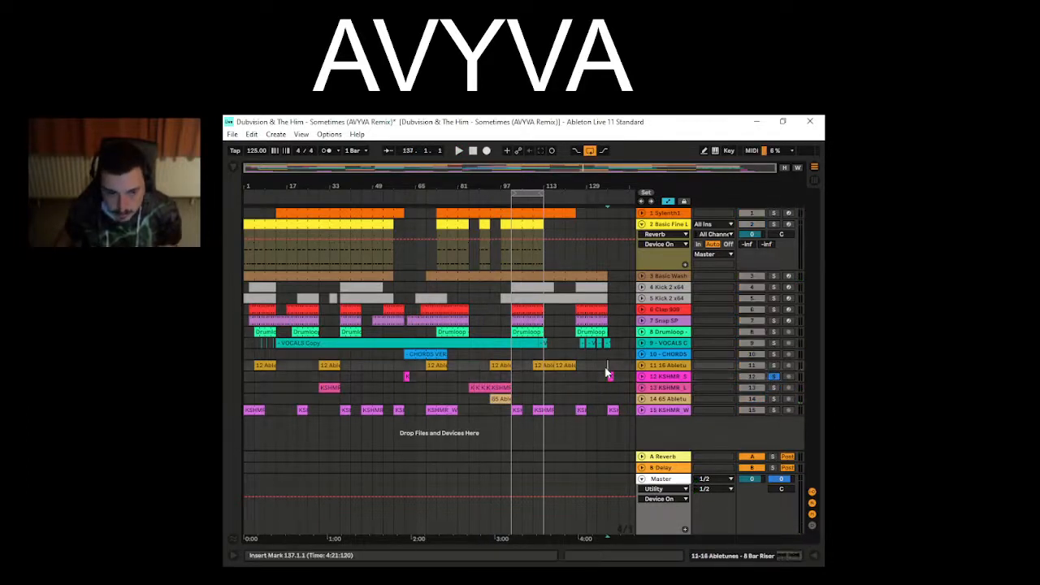
pyautogui.click(403, 376)
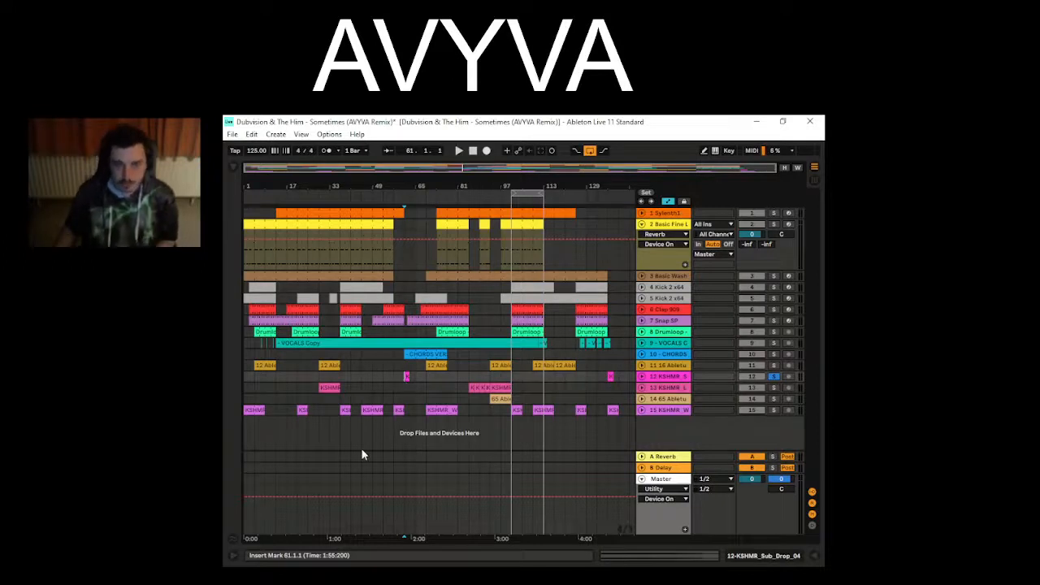
pyautogui.press('space')
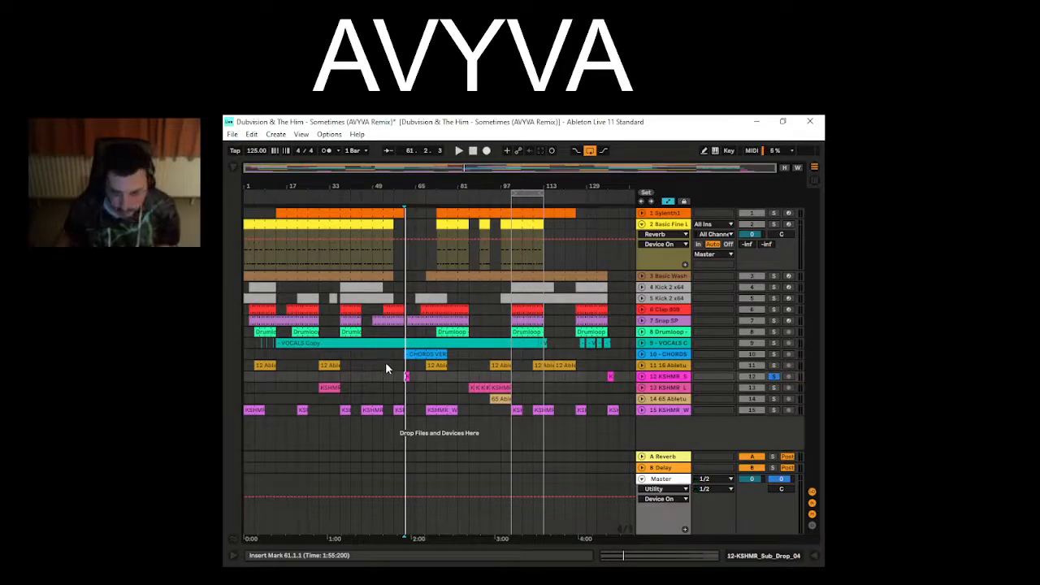
# - Move the solo to the KSHMR White Noise track and play it from bar 69
pyautogui.click(773, 410)
pyautogui.press('space')
pyautogui.click(427, 400)
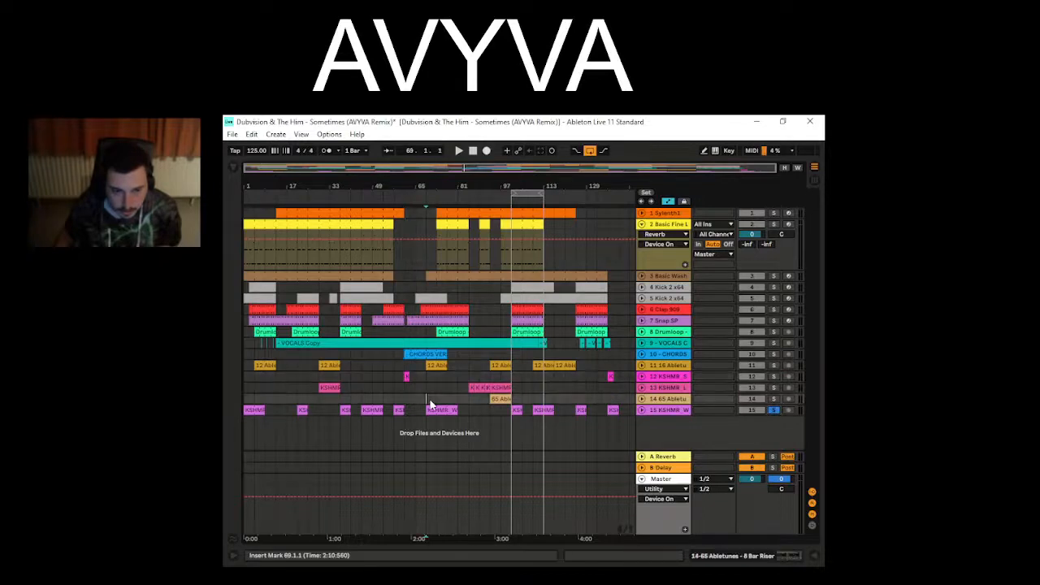
pyautogui.press('space')
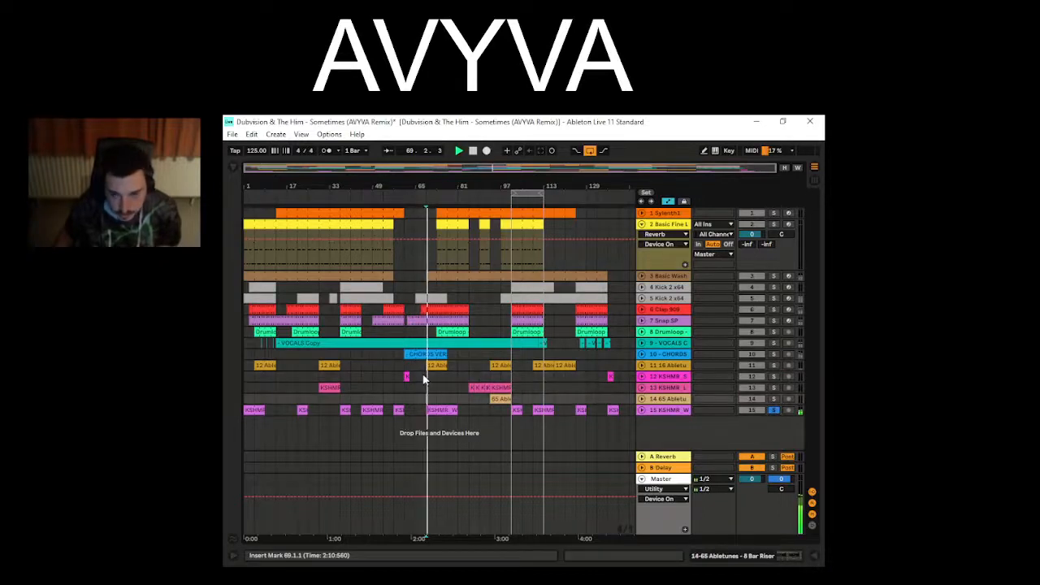
pyautogui.press('space')
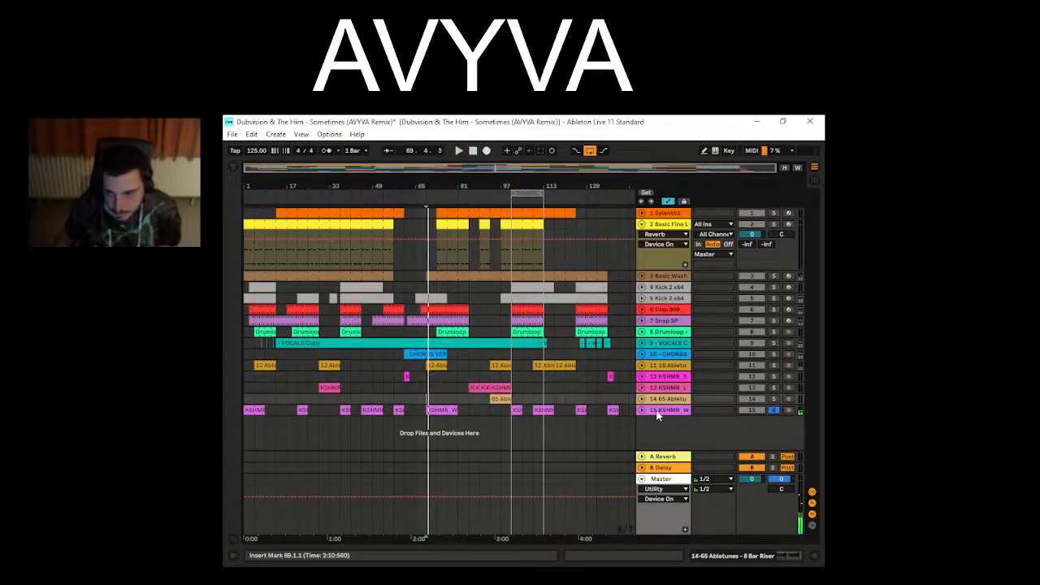
# - Move the solo to the 65 Abletunes 8 Bar Riser track, play its clip from bar 93 and clear the solo
pyautogui.click(774, 399)
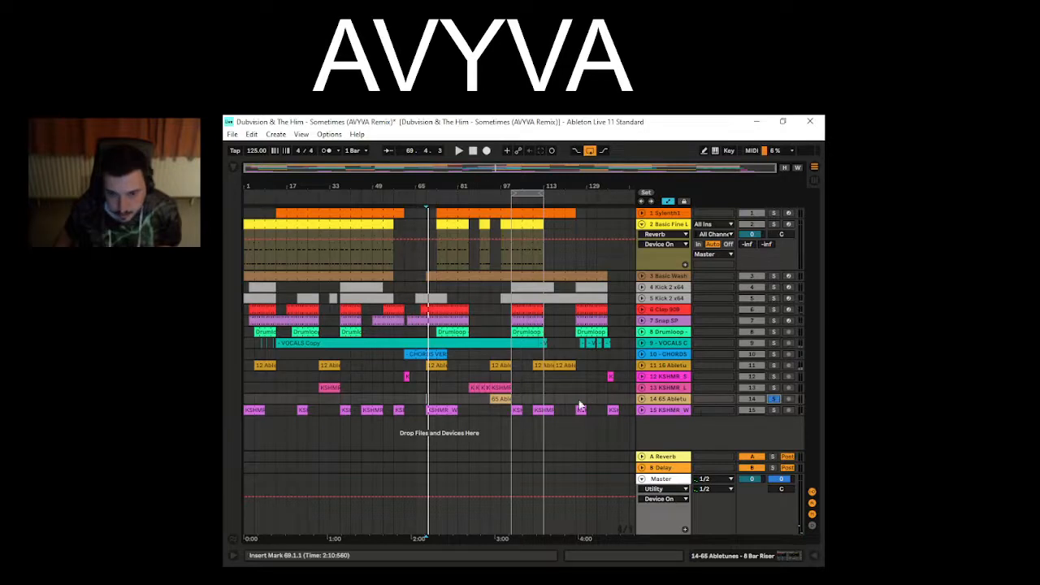
pyautogui.click(500, 403)
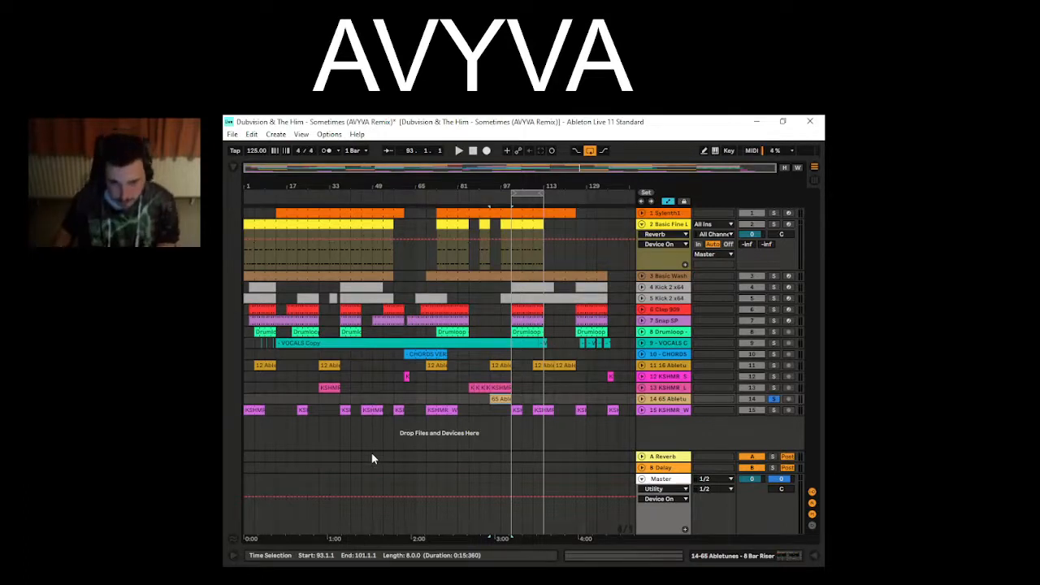
pyautogui.press('space')
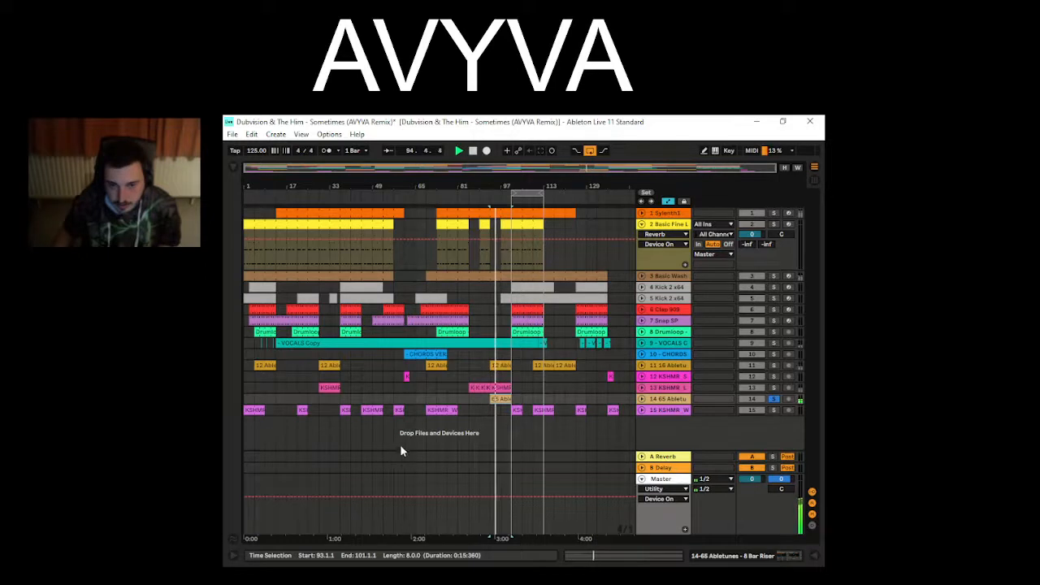
pyautogui.click(774, 399)
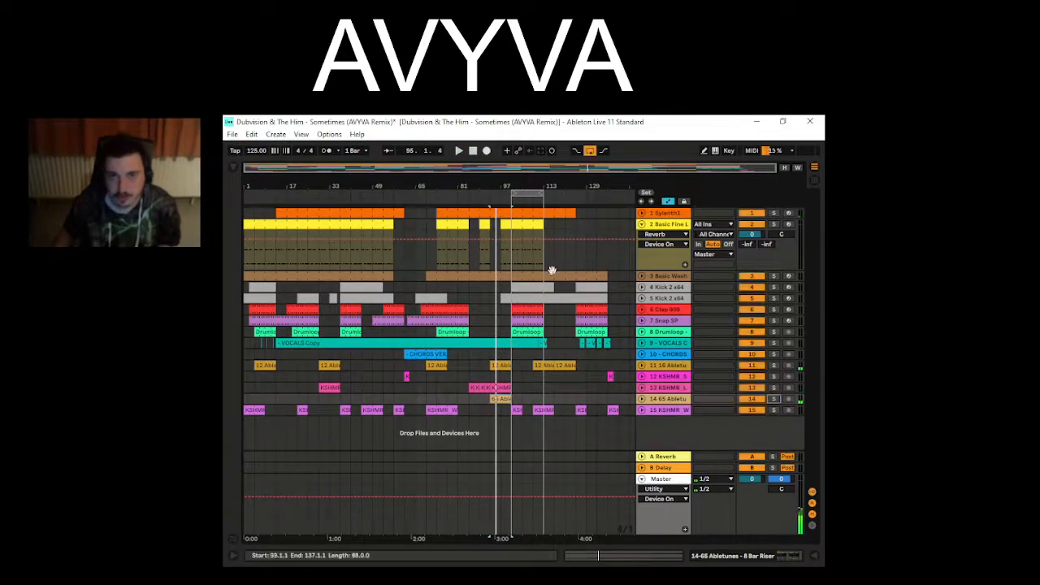
# - Switch off the arrangement loop, fold the second track and zoom the arrangement to its first half
pyautogui.click(591, 153)
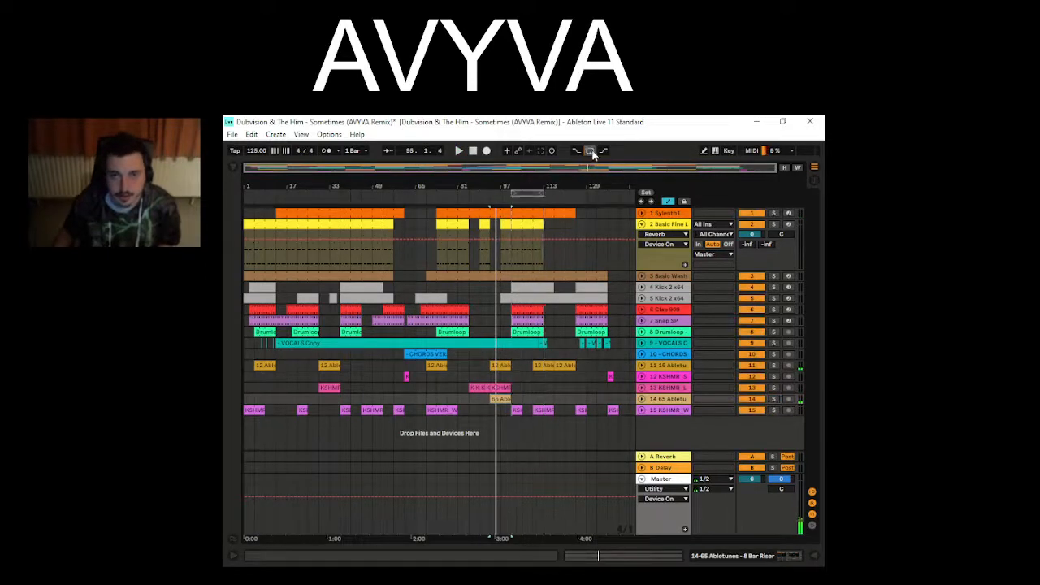
pyautogui.click(641, 225)
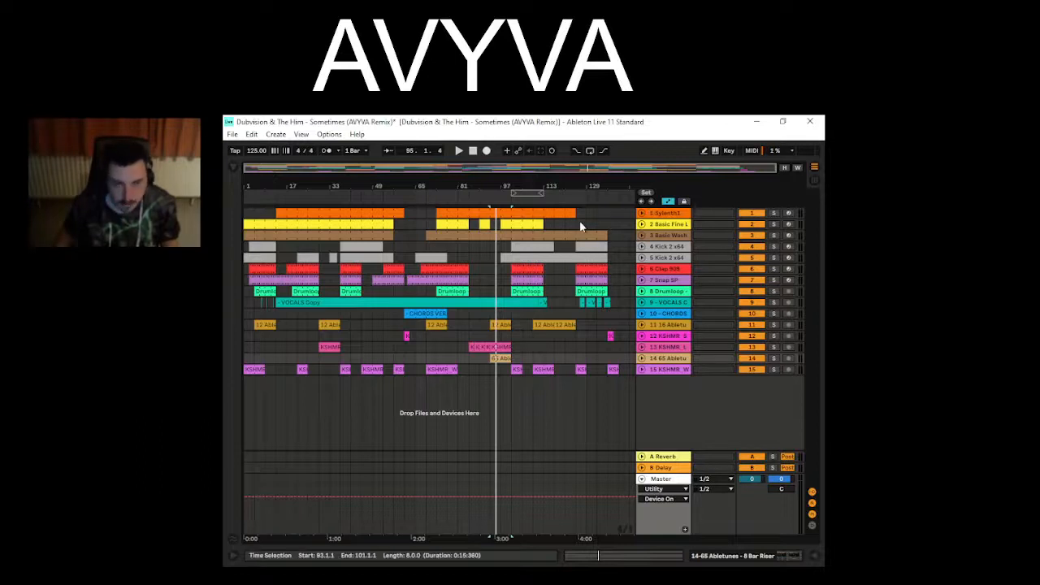
pyautogui.moveTo(488, 168); pyautogui.dragTo(328, 166)
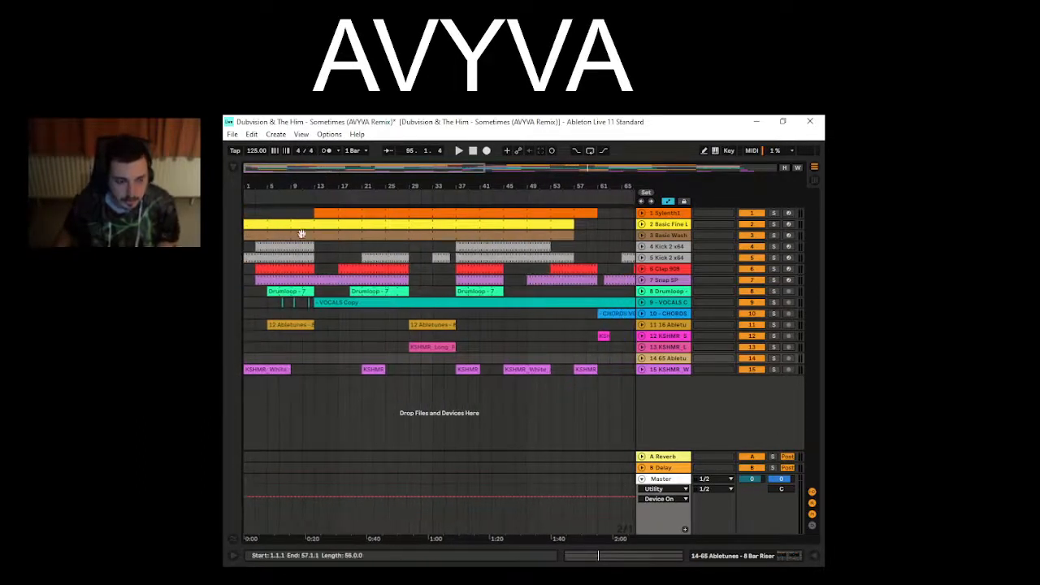
# - Open the notes of the first Basic Wash Bass clip, close them and play the full intro from bar 1
pyautogui.click(245, 348)
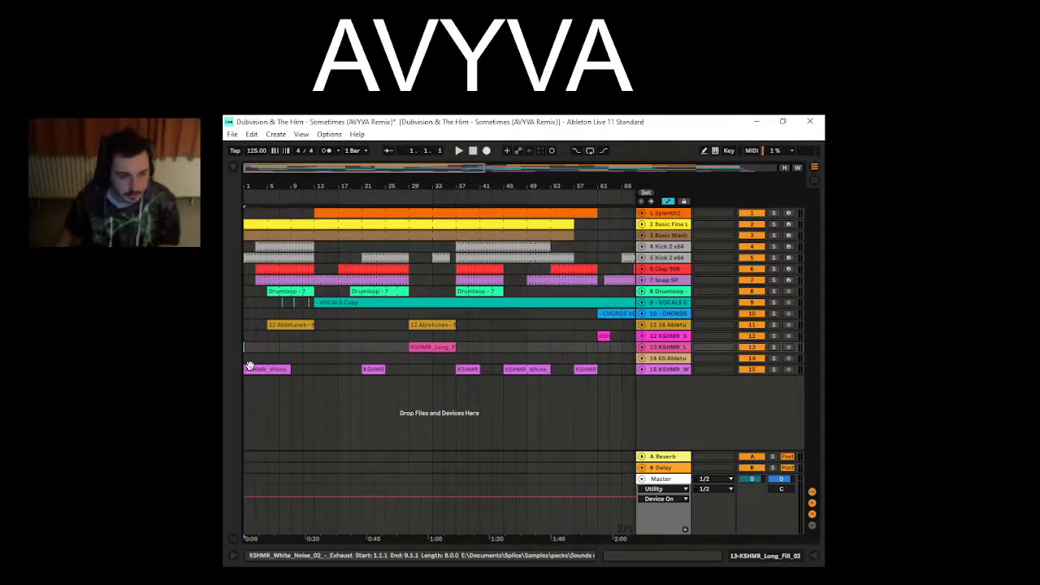
pyautogui.doubleClick(276, 237)
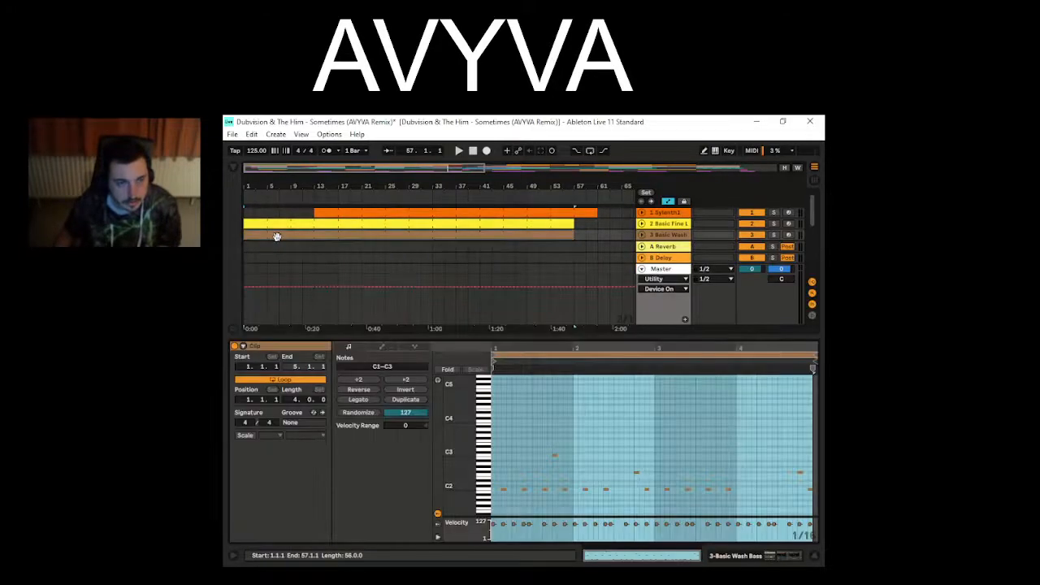
pyautogui.click(400, 338)
pyautogui.press('space')
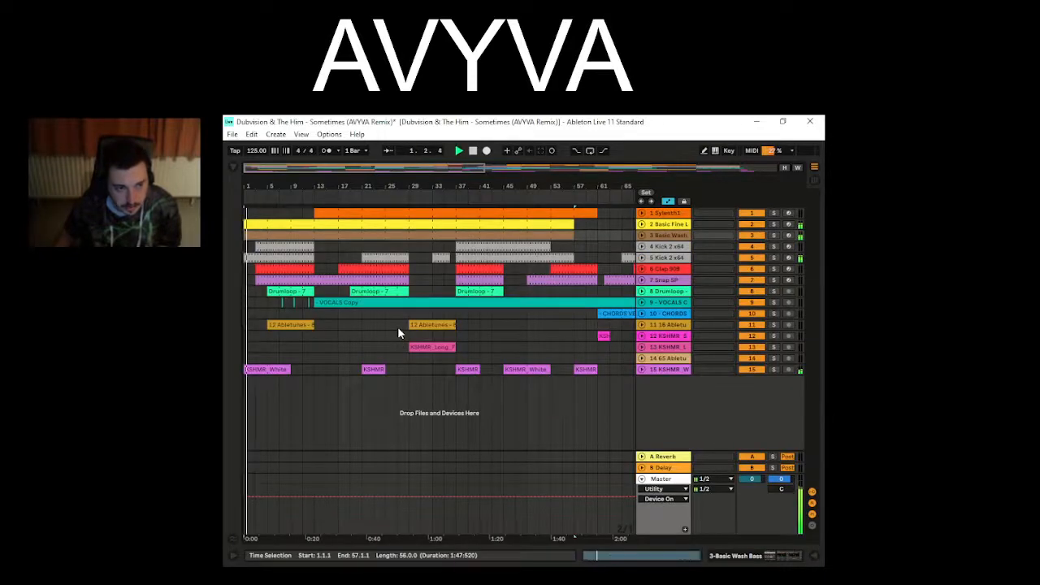
# - Play the full mix from bar 11 into the start of the Sylenth1 part and stop
pyautogui.click(303, 341)
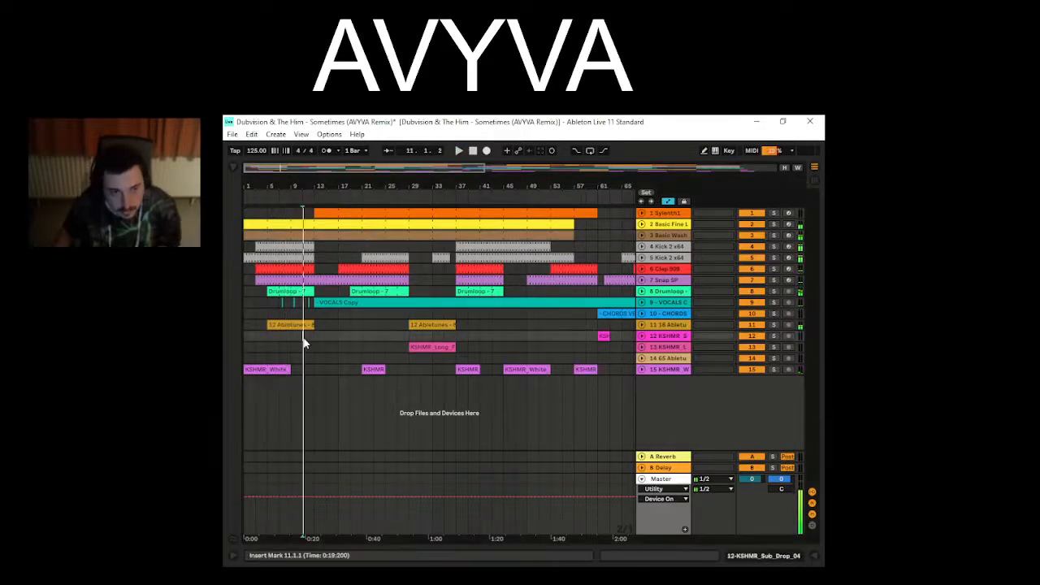
pyautogui.press('space')
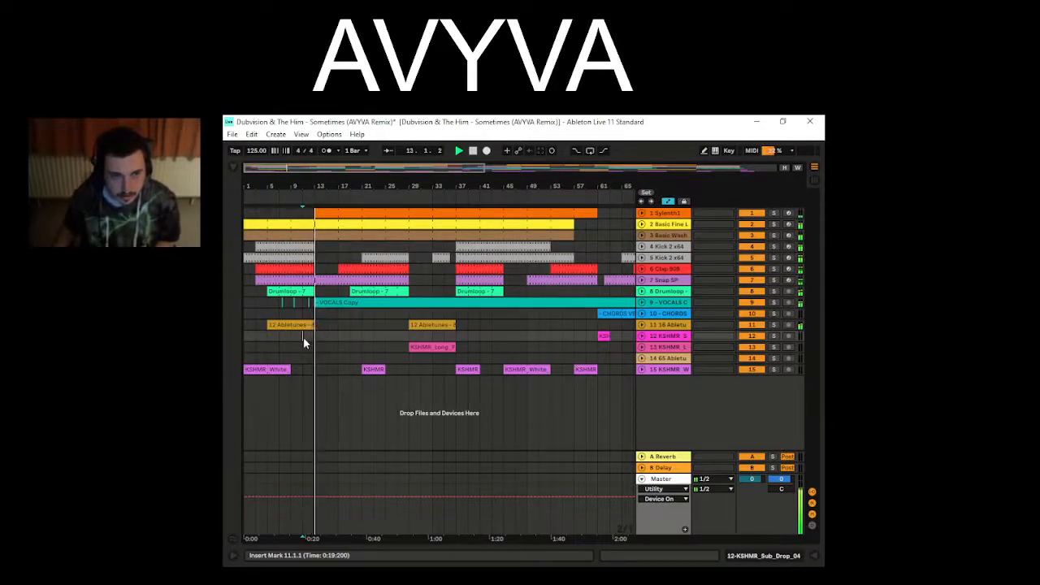
pyautogui.press('space')
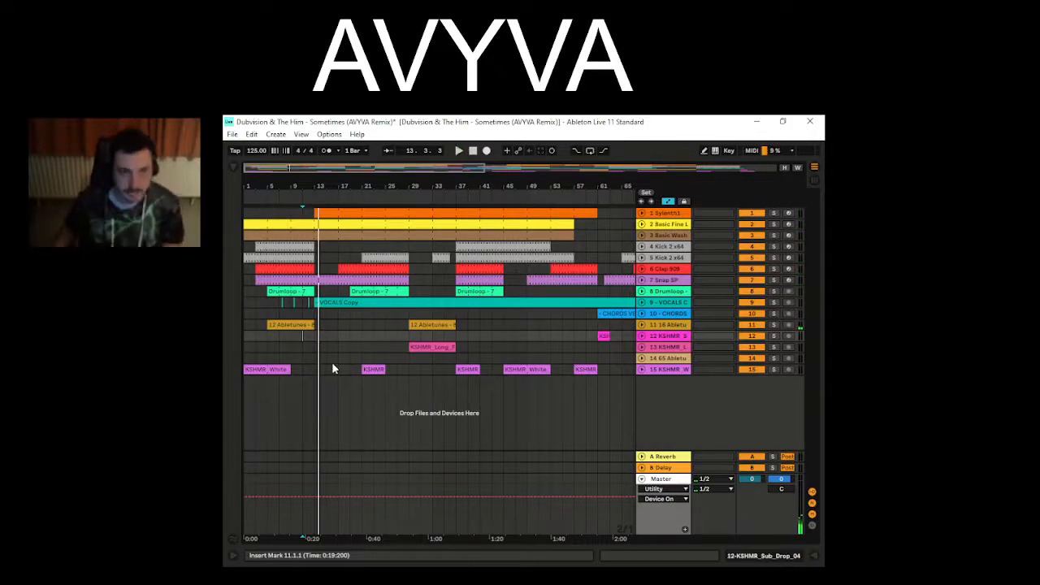
# - Unfold the Sylenth1 track to show its Auto Filter frequency automation and display the track's devices
pyautogui.click(642, 213)
pyautogui.click(406, 213)
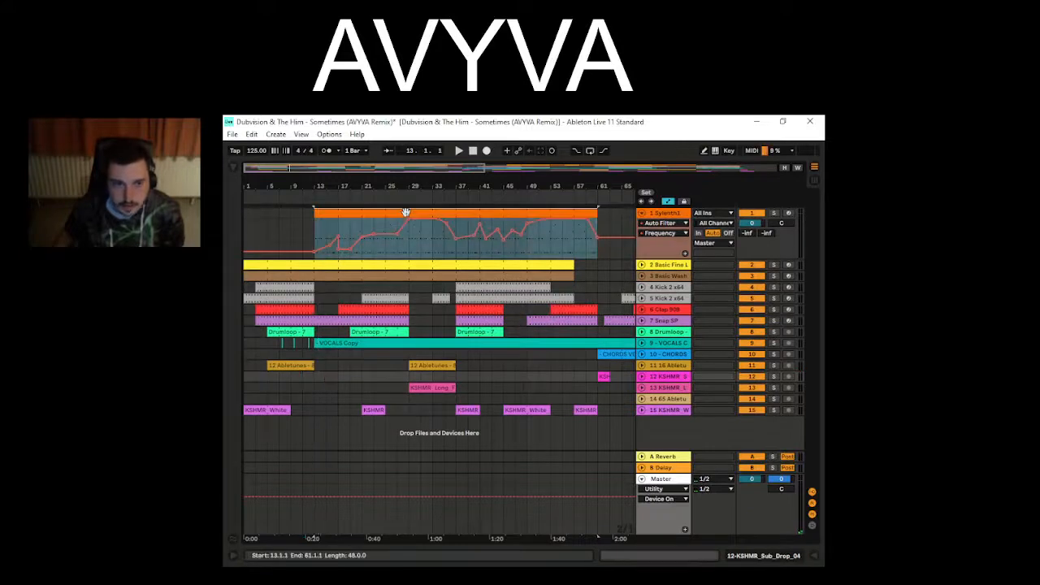
pyautogui.click(753, 557)
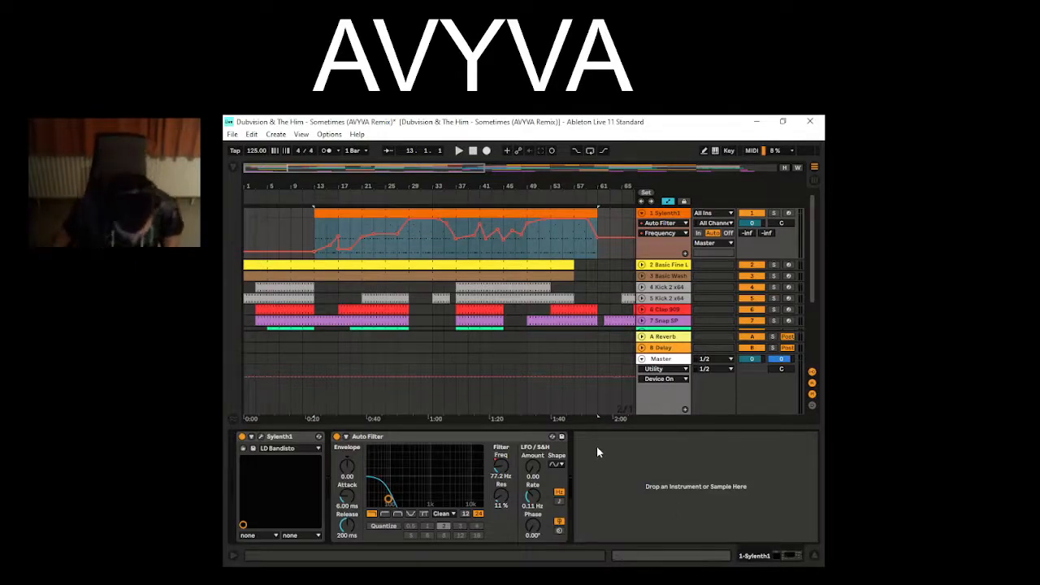
# - Solo the Sylenth1 track, play it from bars 13 and 15, and replay from bar 15 with the solo removed
pyautogui.click(310, 234)
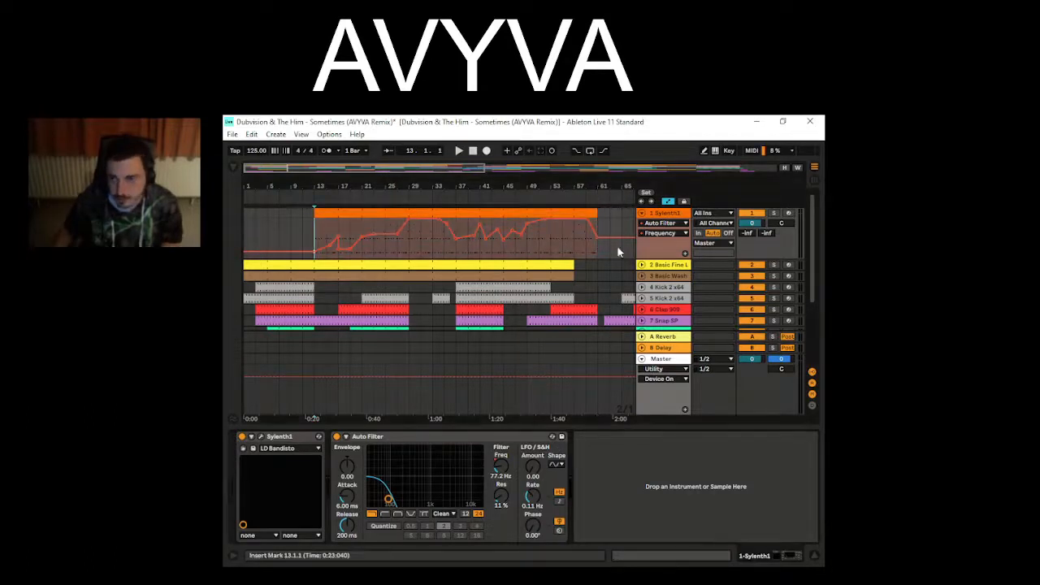
pyautogui.click(773, 213)
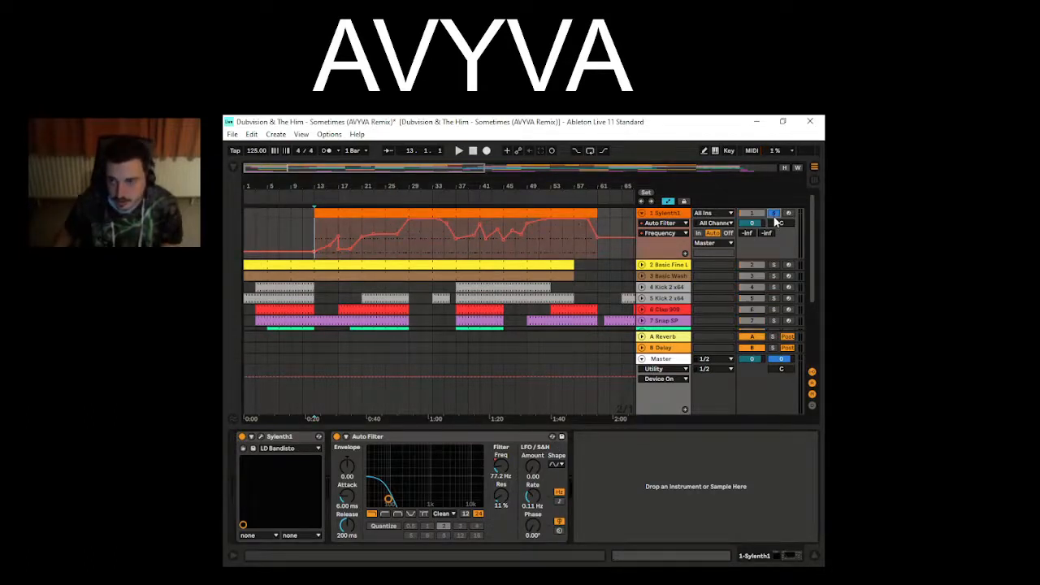
pyautogui.press('space')
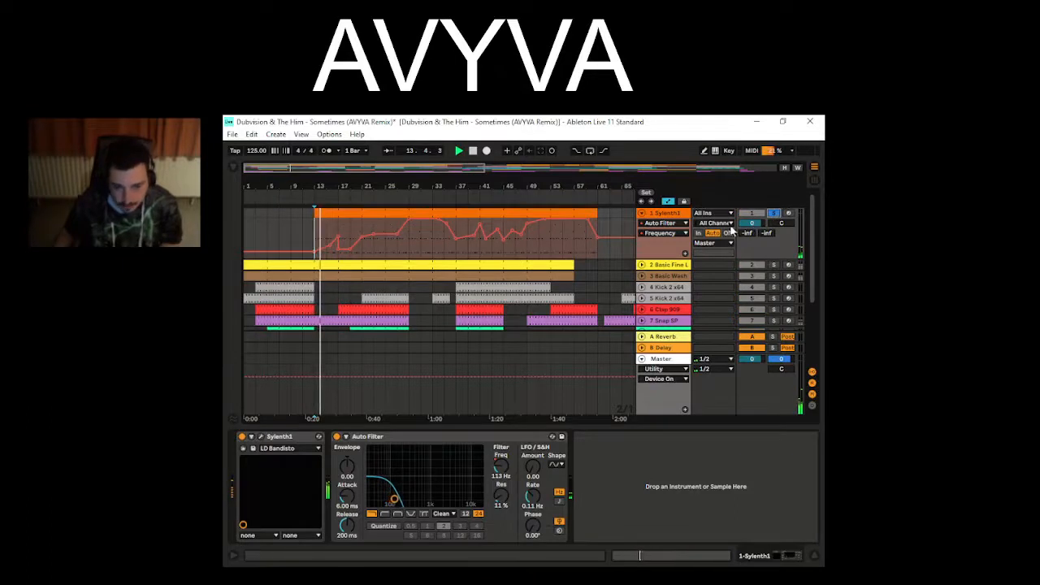
pyautogui.click(329, 228)
pyautogui.press('space')
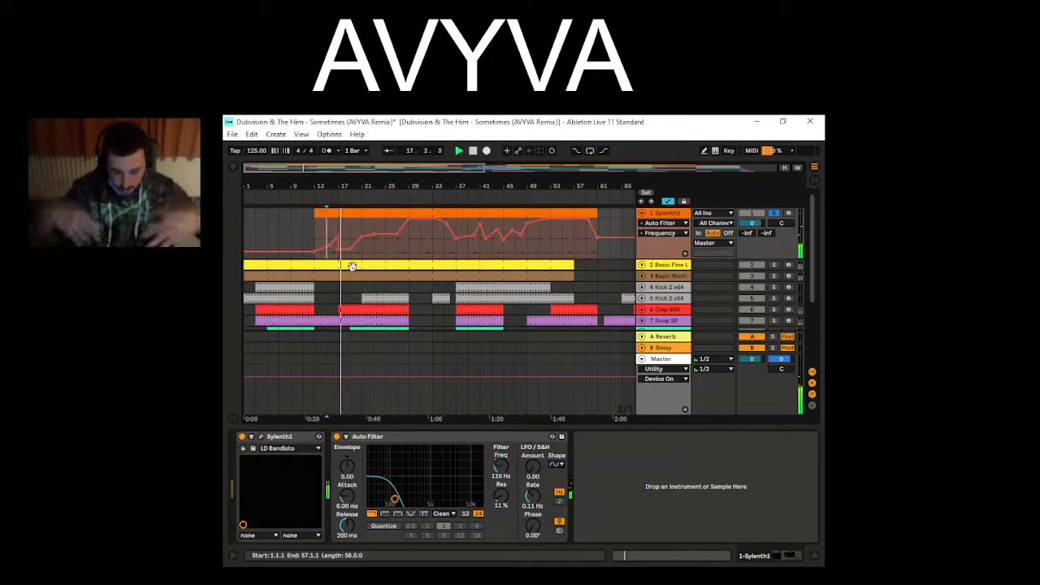
pyautogui.press('space')
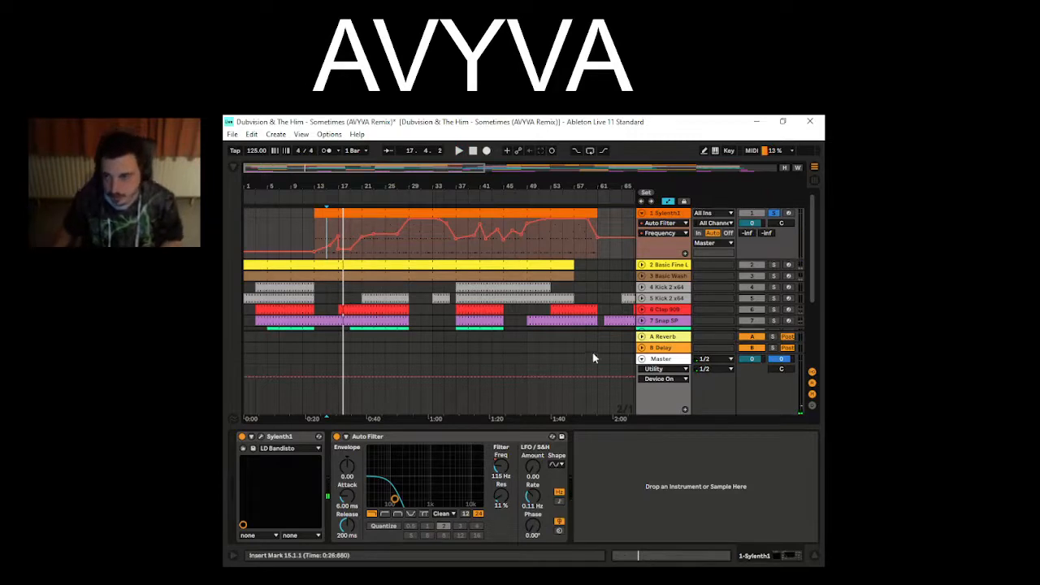
pyautogui.click(773, 215)
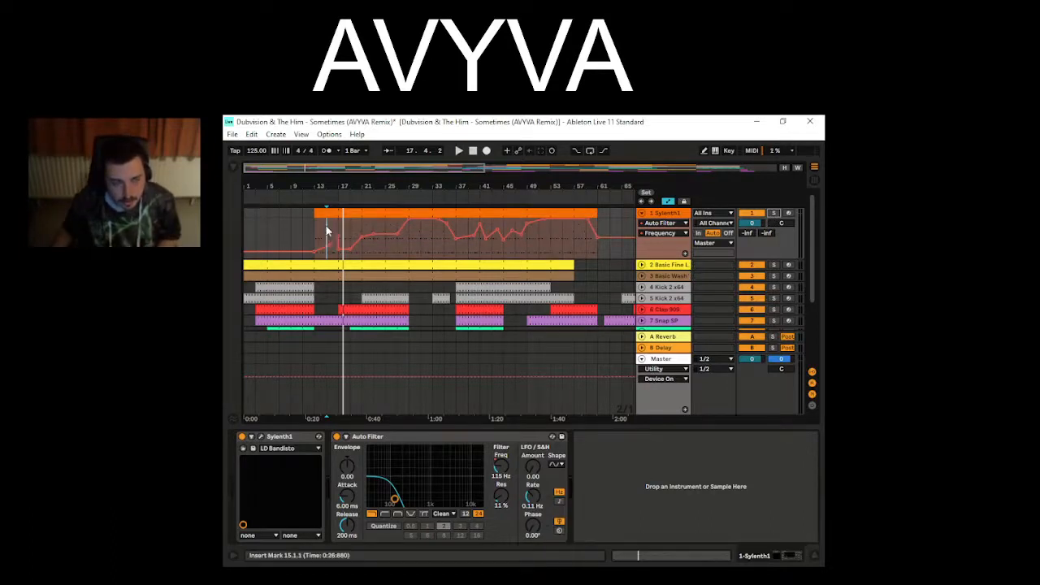
pyautogui.press('space')
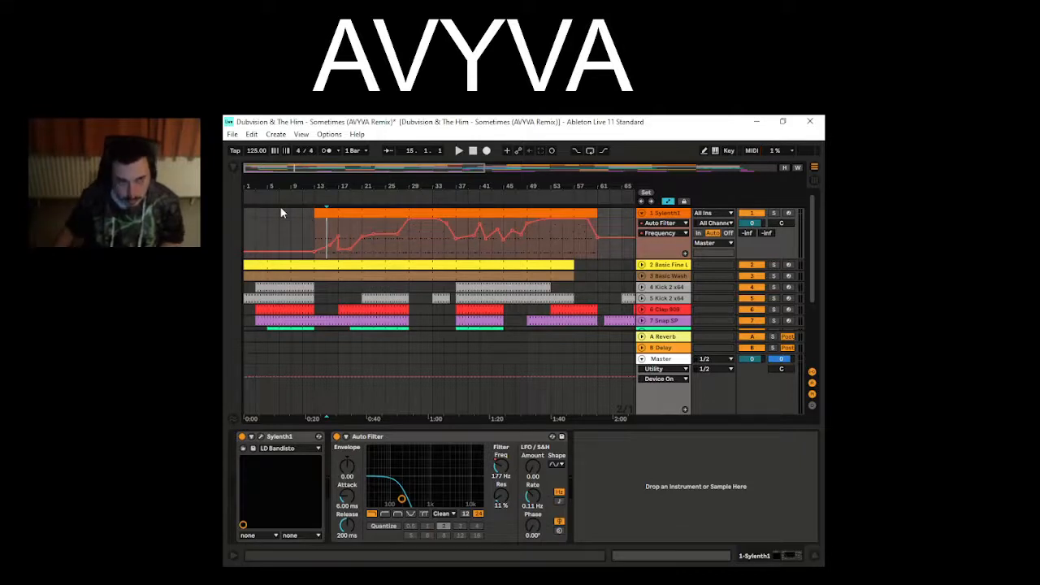
# - Play the full mix from bar 15, stop, and play it again from bar 21 where the second Kick 2 track re-enters
pyautogui.press('space')
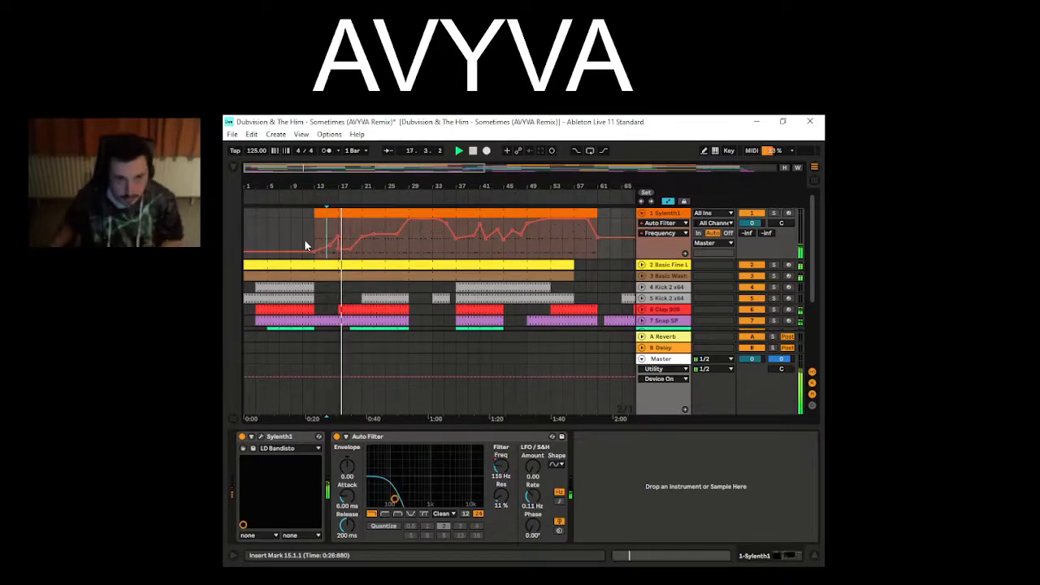
pyautogui.press('space')
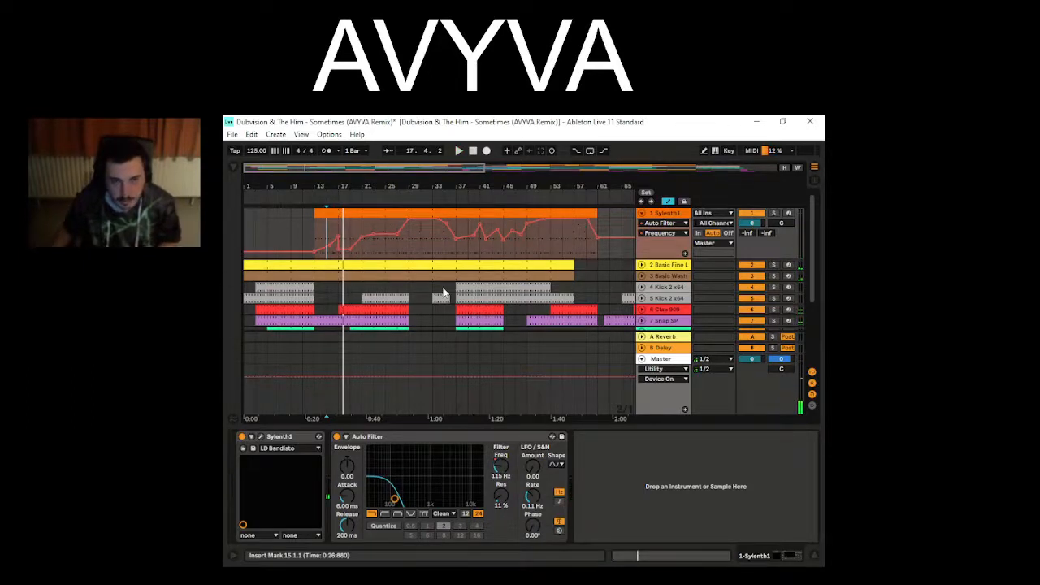
pyautogui.scroll(-1, 444, 292)
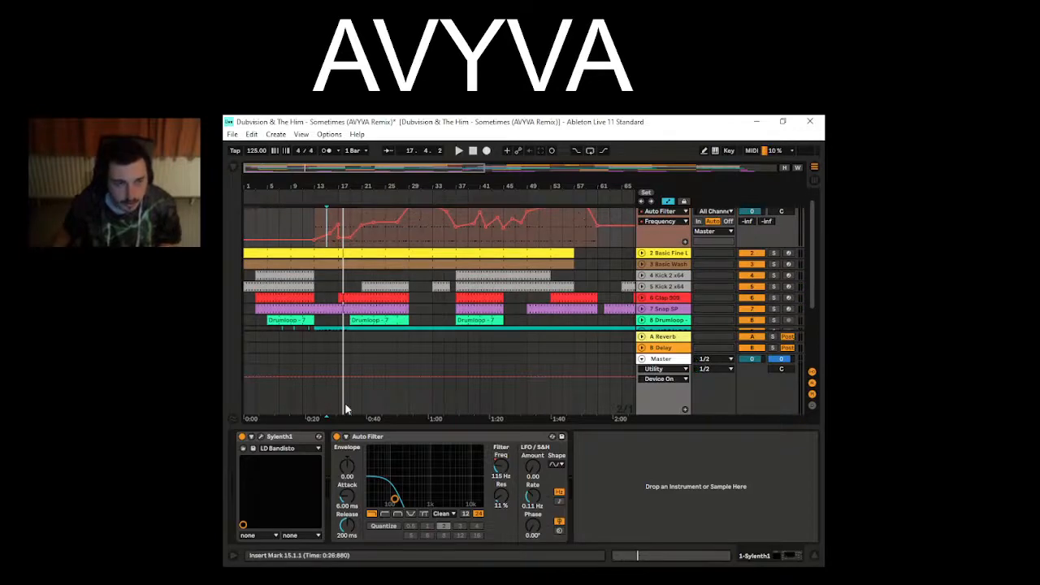
pyautogui.click(357, 279)
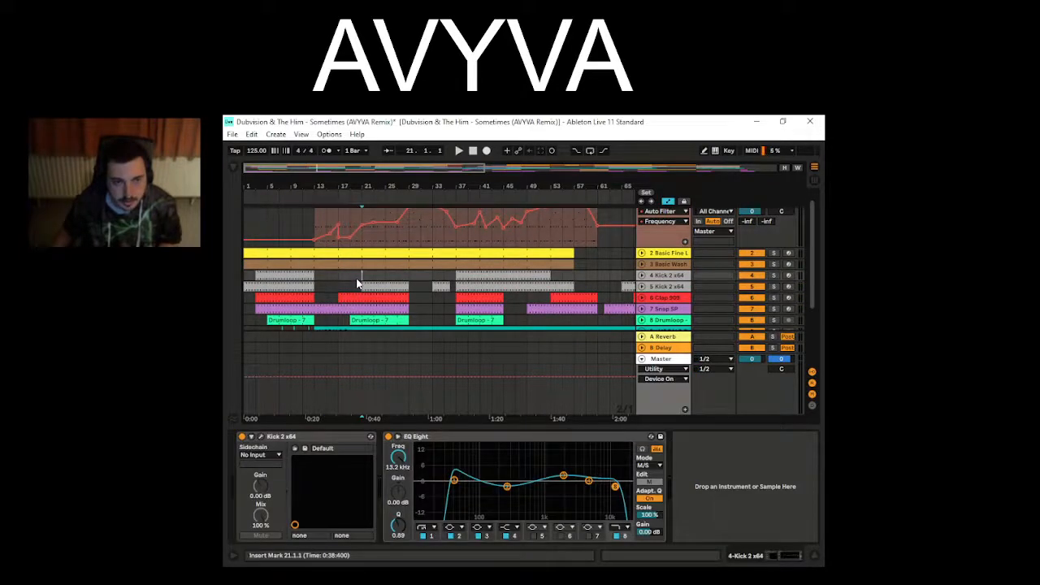
pyautogui.scroll(-3, 364, 309)
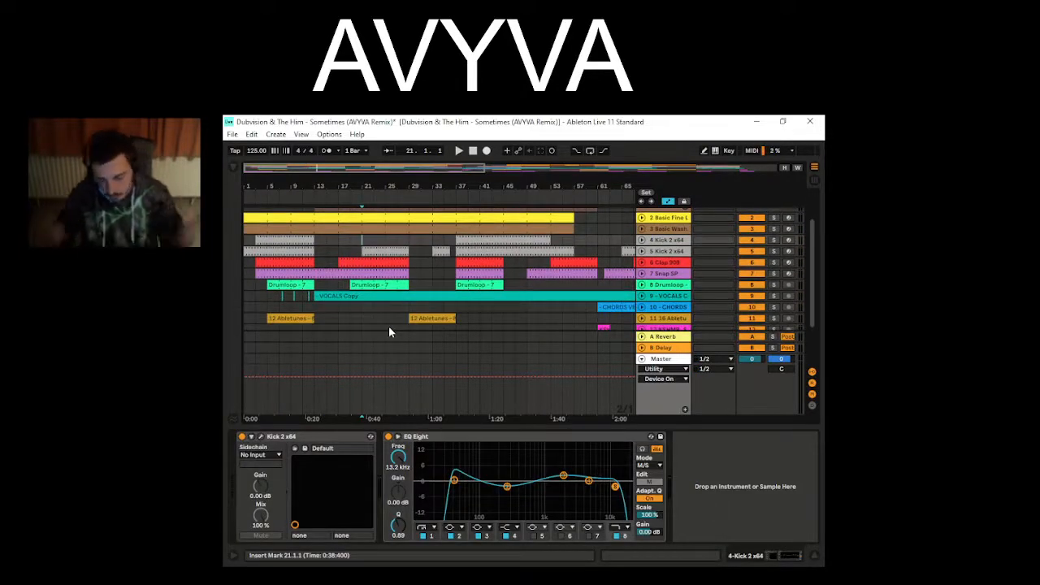
pyautogui.press('space')
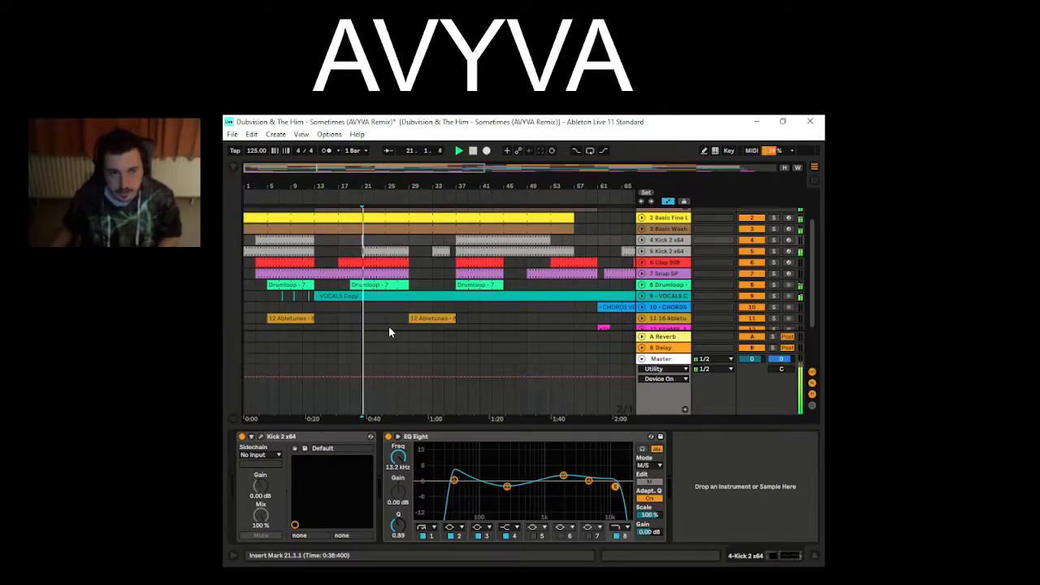
pyautogui.scroll(5, 389, 326)
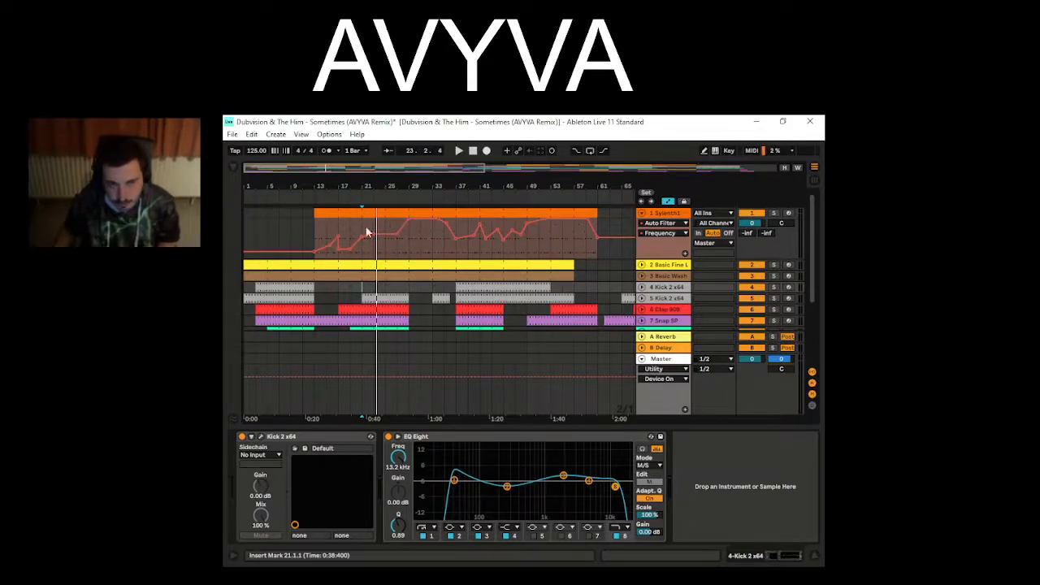
# - Play the Sylenth1 filter build-up from bar 23, and again from bar 27 until just before bar 29
pyautogui.click(373, 258)
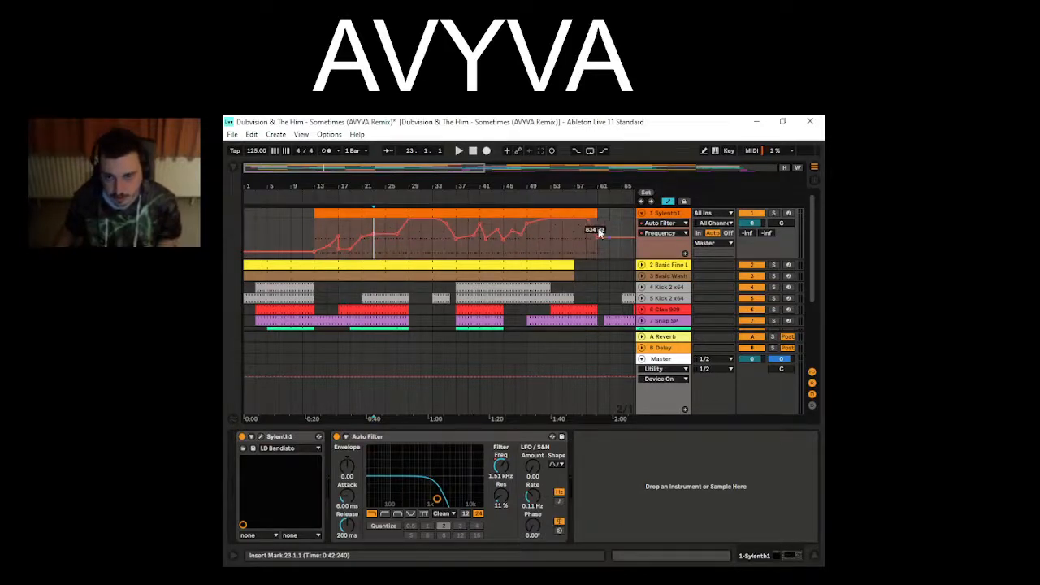
pyautogui.press('space')
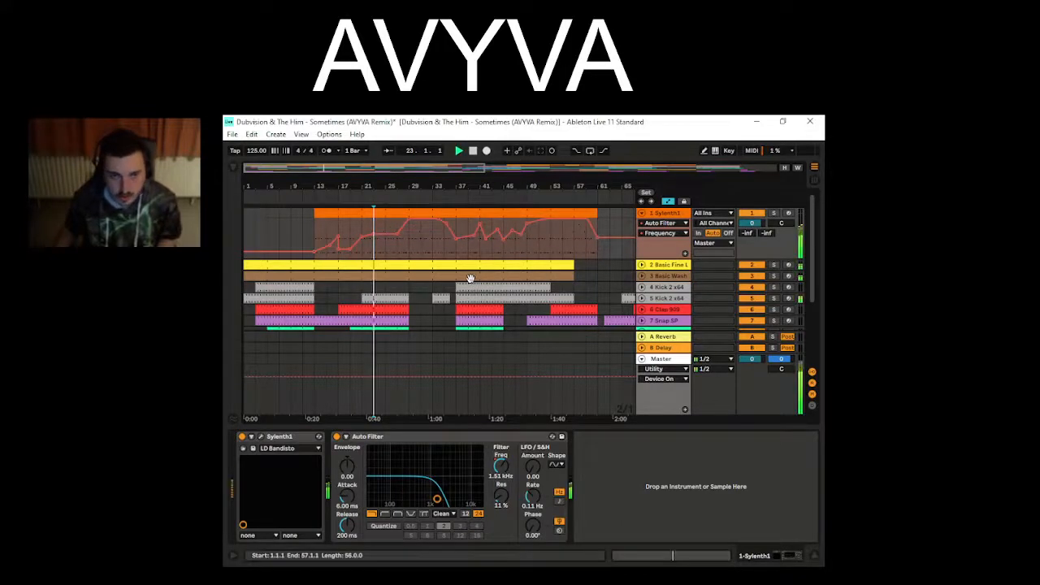
pyautogui.click(398, 250)
pyautogui.scroll(-2, 397, 253)
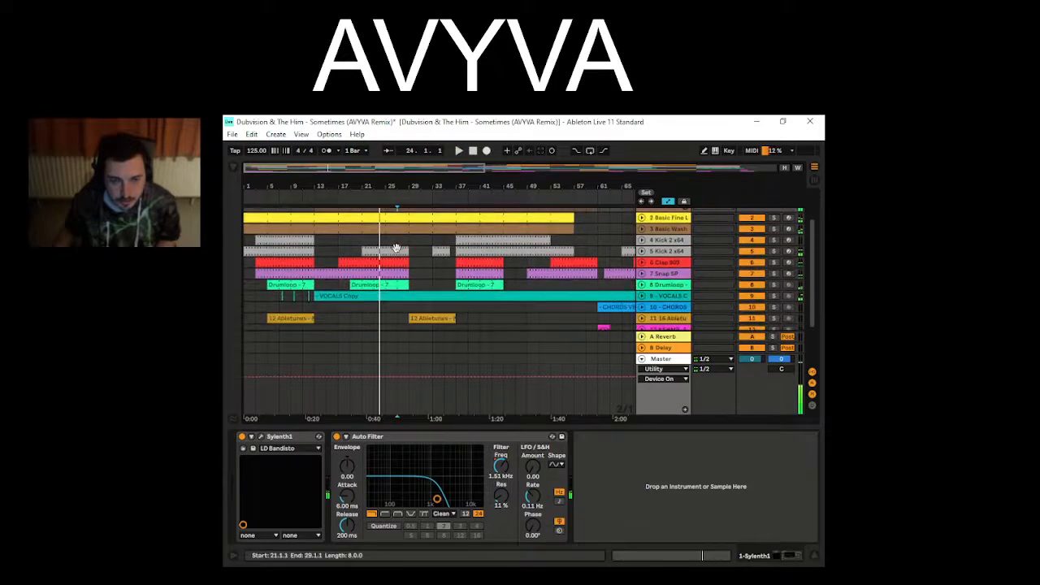
pyautogui.scroll(2, 398, 244)
pyautogui.click(404, 230)
pyautogui.press('space')
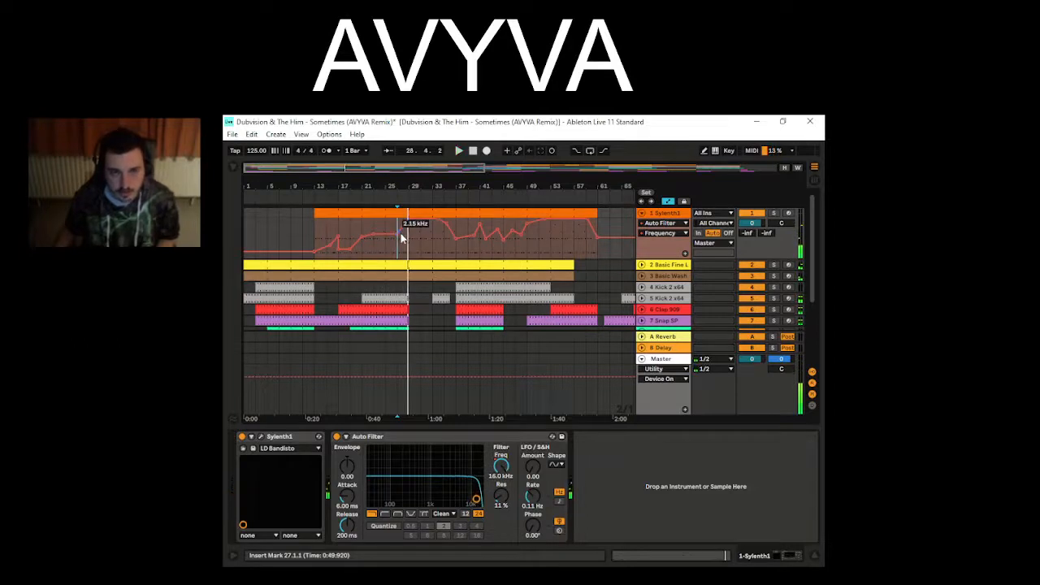
# - Play the break from bar 29 while checking the effect samples on the lower tracks, and stop before bar 33
pyautogui.click(414, 238)
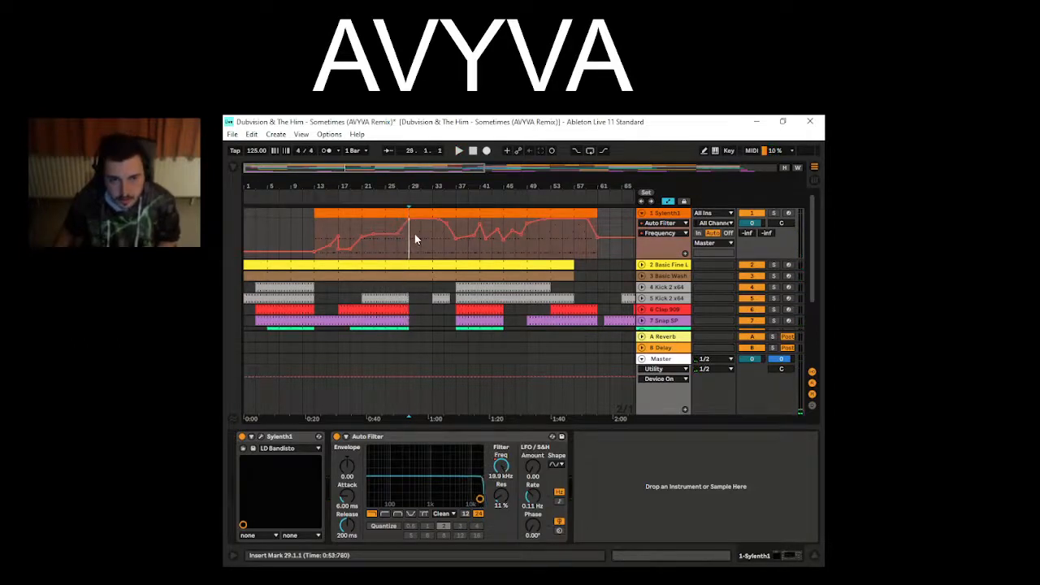
pyautogui.press('space')
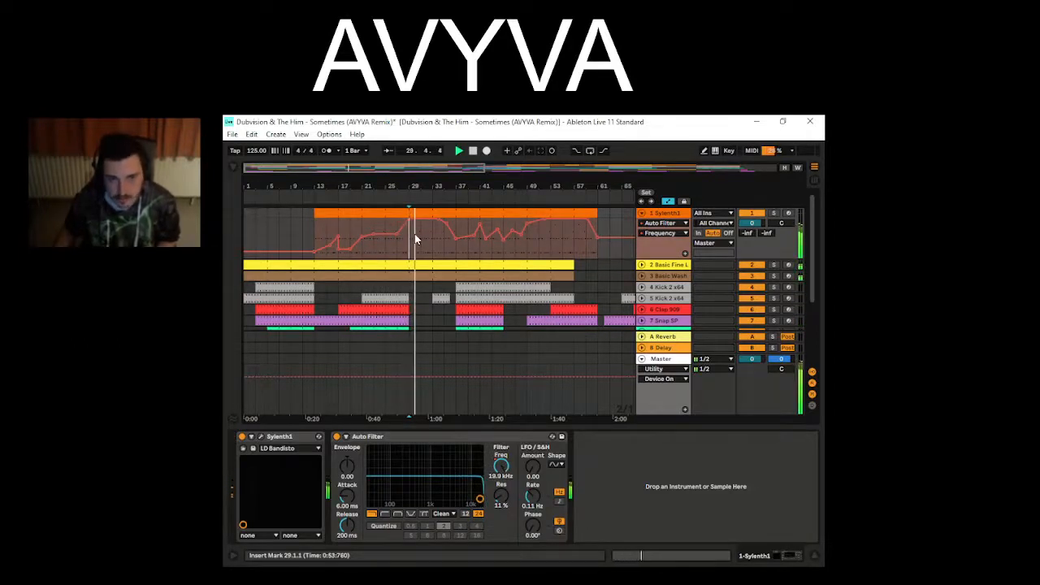
pyautogui.scroll(-3, 414, 238)
pyautogui.scroll(-2, 415, 239)
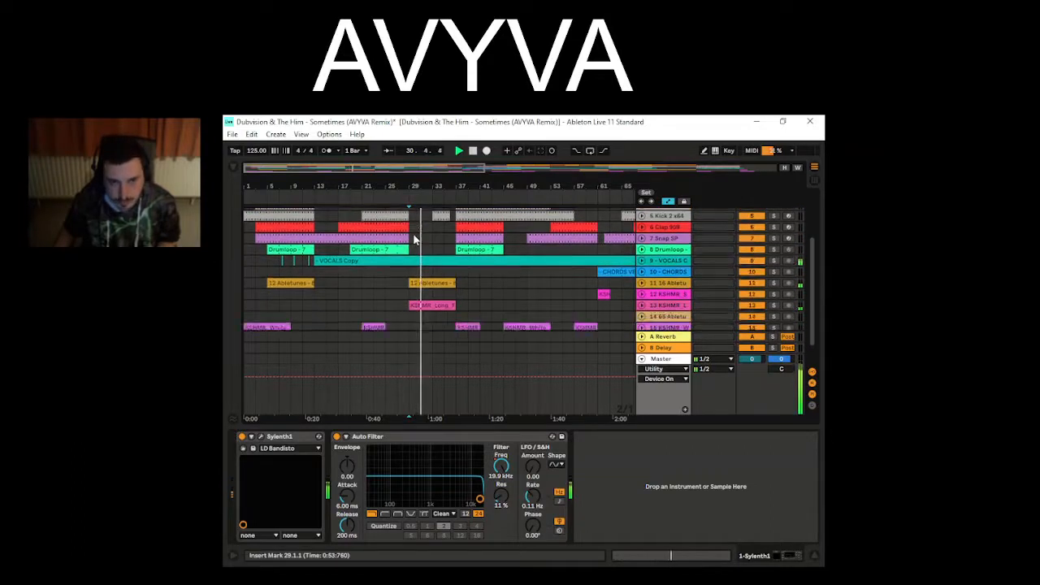
pyautogui.scroll(2, 415, 239)
pyautogui.press('space')
pyautogui.scroll(1, 413, 238)
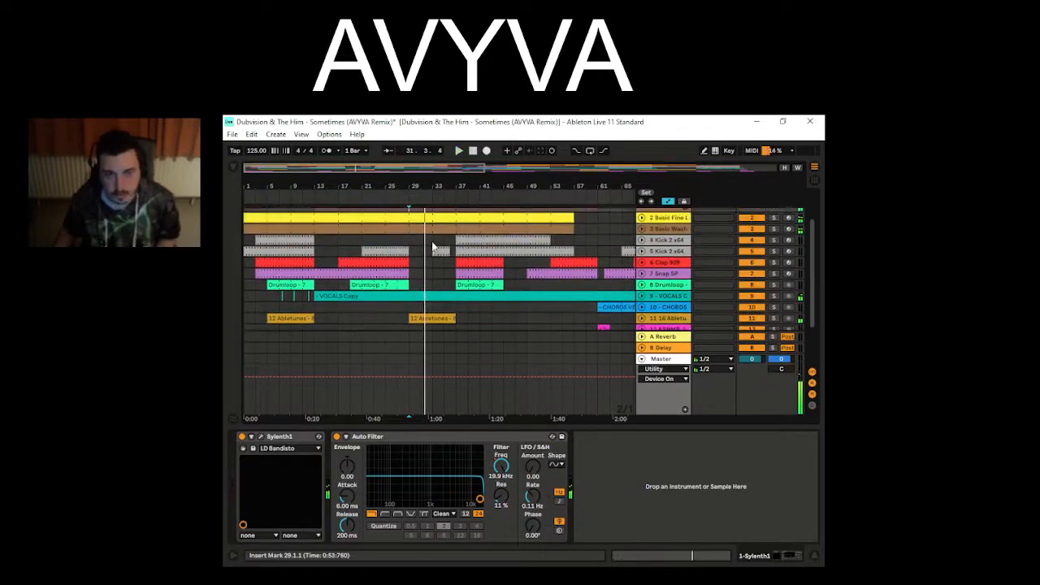
pyautogui.scroll(1, 437, 263)
# - Play the short Kick 2 section from bar 33, and the transition from bar 35 into the part at bar 37
pyautogui.click(438, 259)
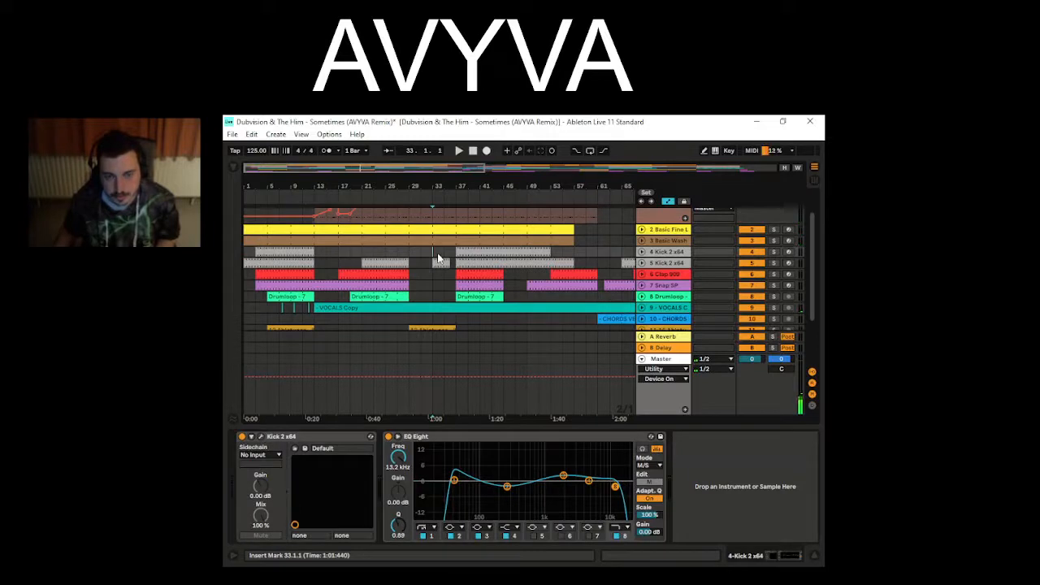
pyautogui.press('space')
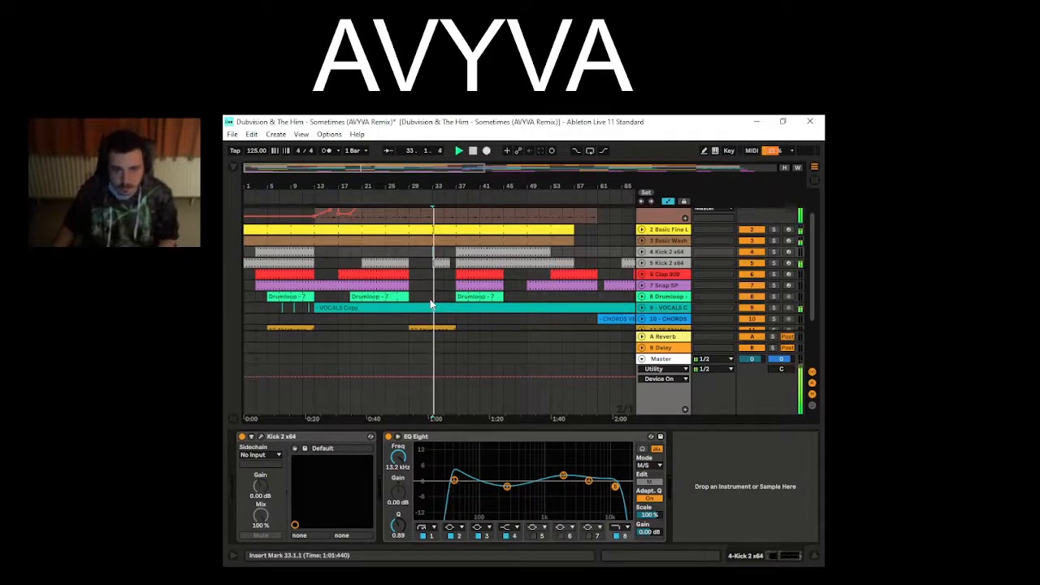
pyautogui.scroll(1, 436, 288)
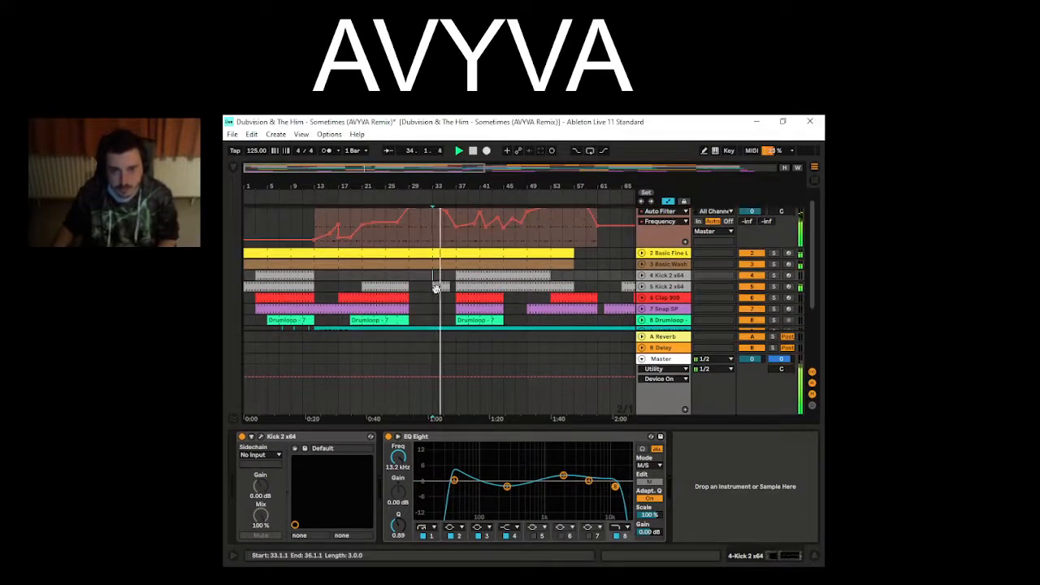
pyautogui.click(437, 289)
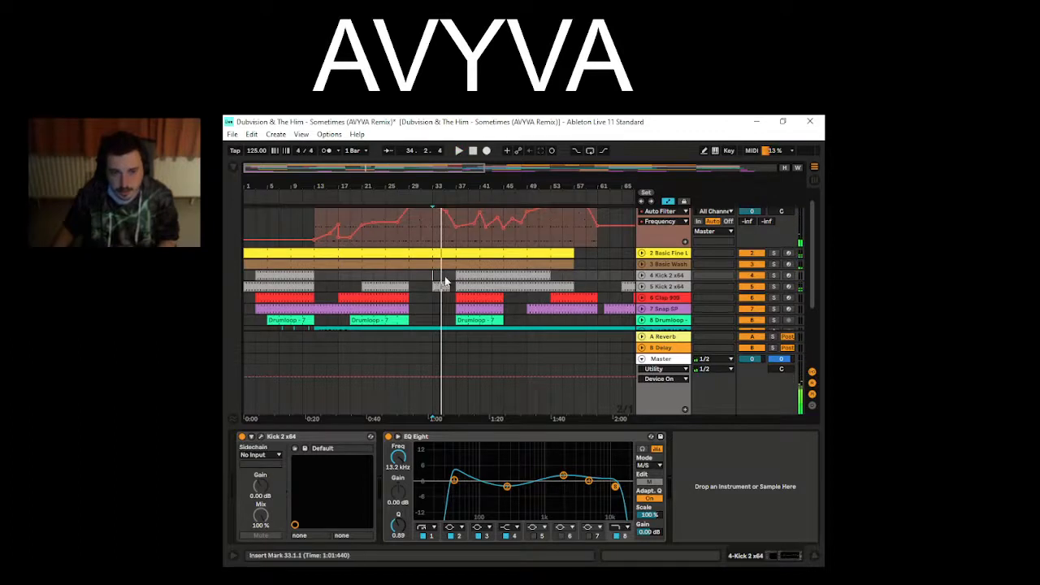
pyautogui.click(453, 279)
pyautogui.click(445, 278)
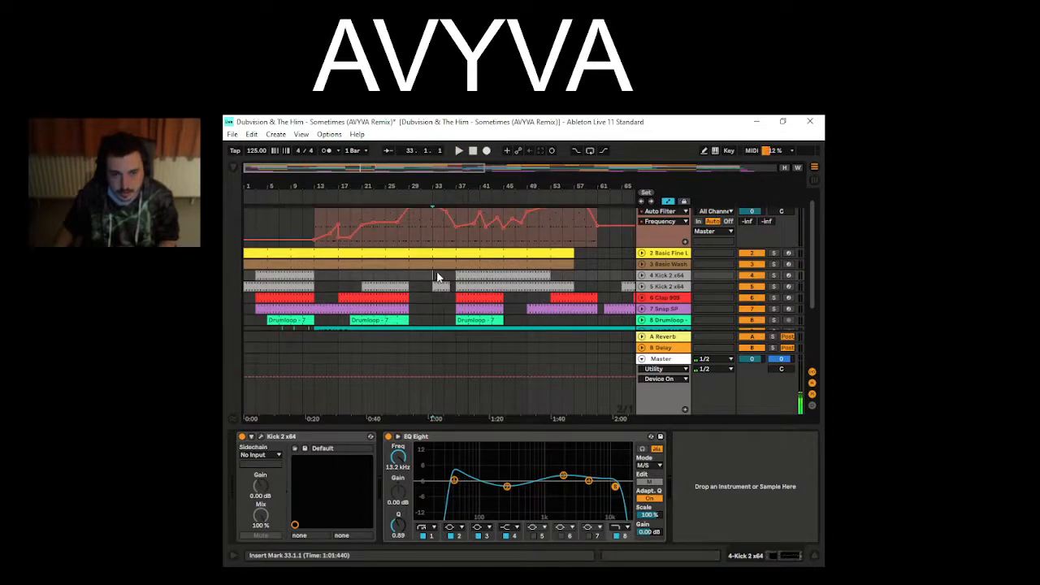
pyautogui.press('space')
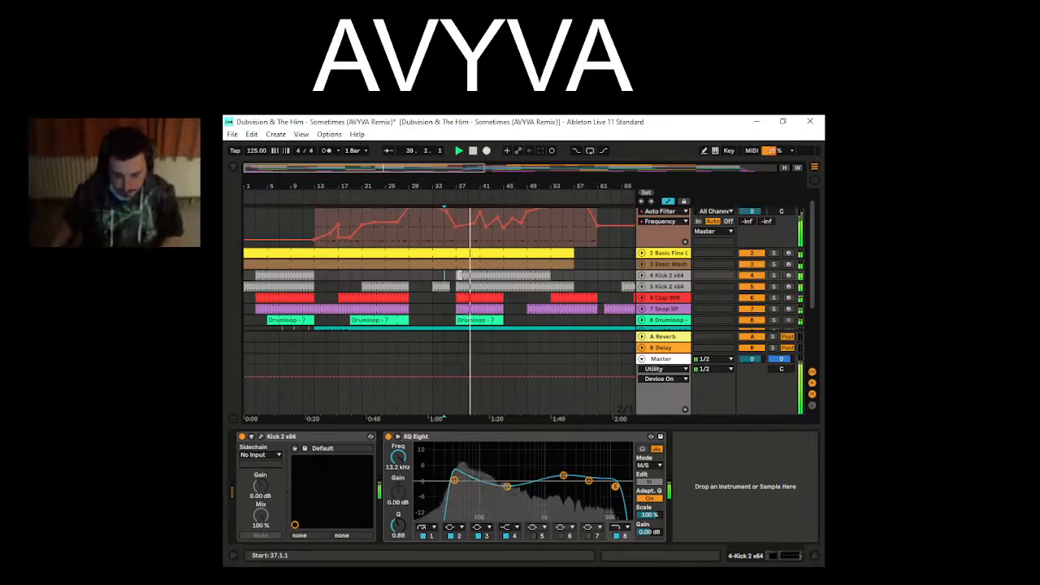
pyautogui.press('space')
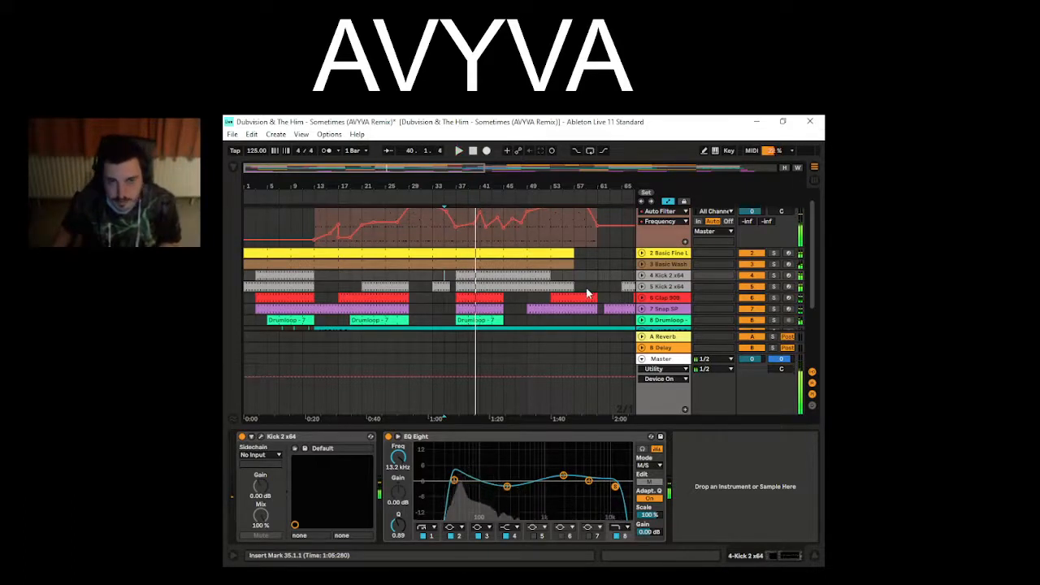
# - Play the mix from bar 45, where the clap, snap and drumloop drop out, and look over the lower tracks
pyautogui.scroll(-5, 602, 276)
pyautogui.scroll(3, 587, 292)
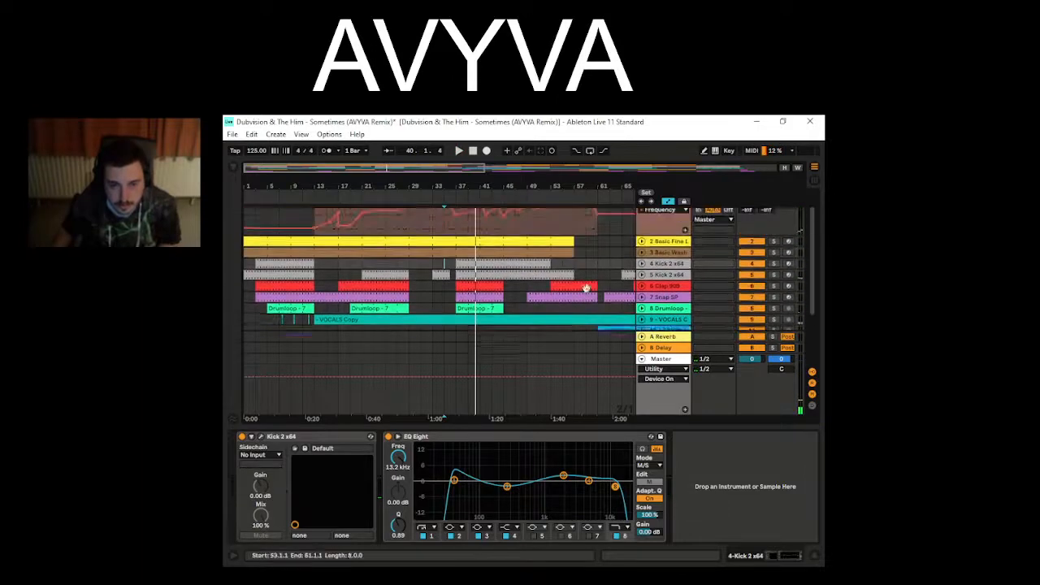
pyautogui.scroll(-1, 529, 263)
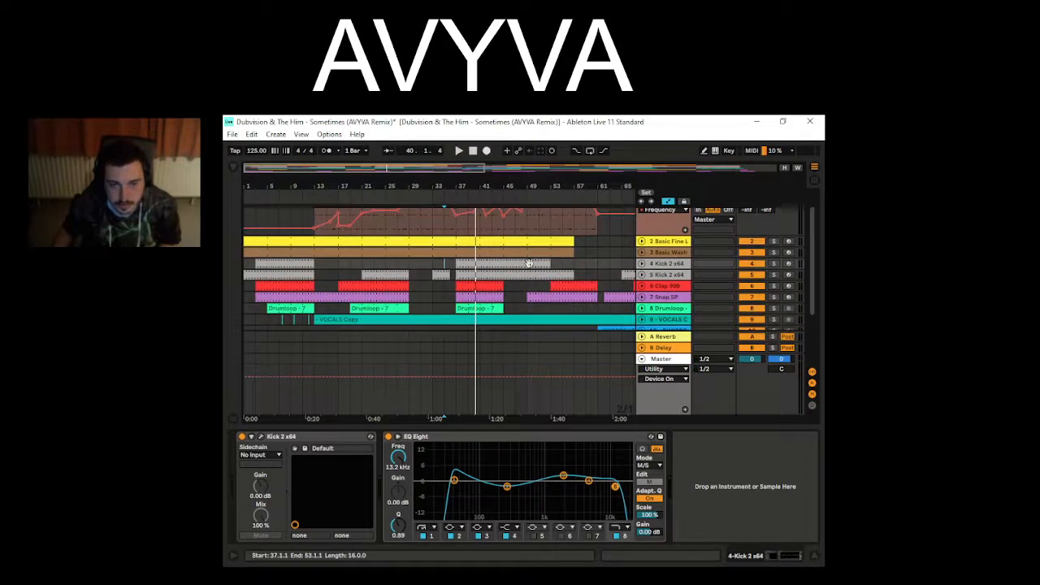
pyautogui.scroll(1, 529, 263)
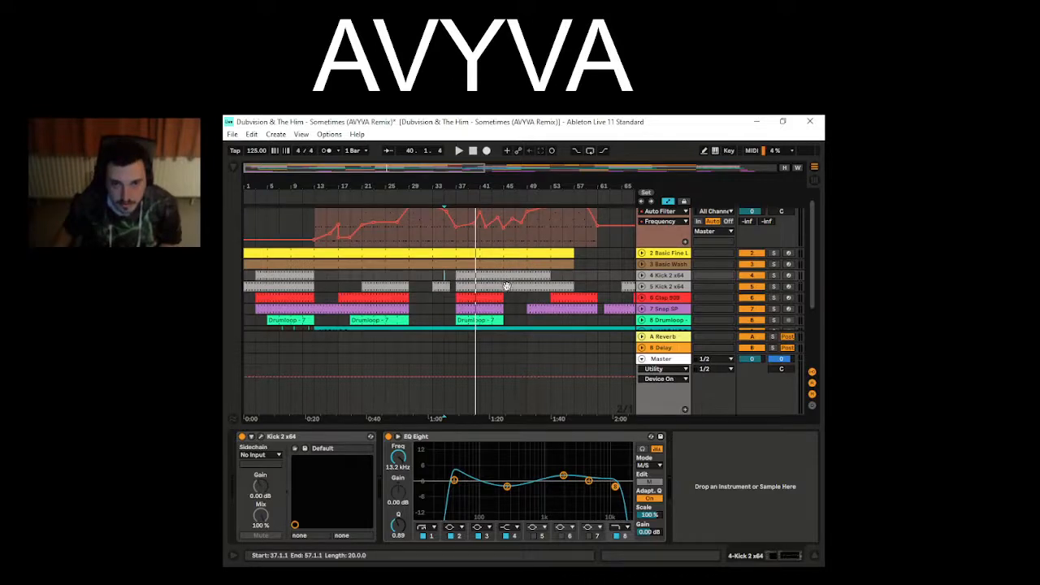
pyautogui.click(505, 312)
pyautogui.press('space')
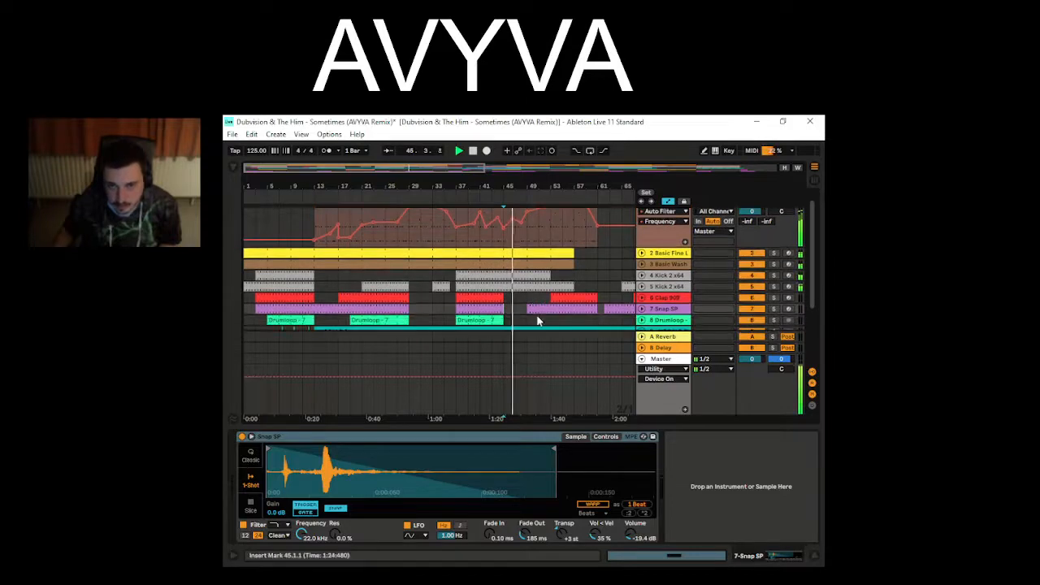
pyautogui.press('space')
pyautogui.scroll(-2, 537, 321)
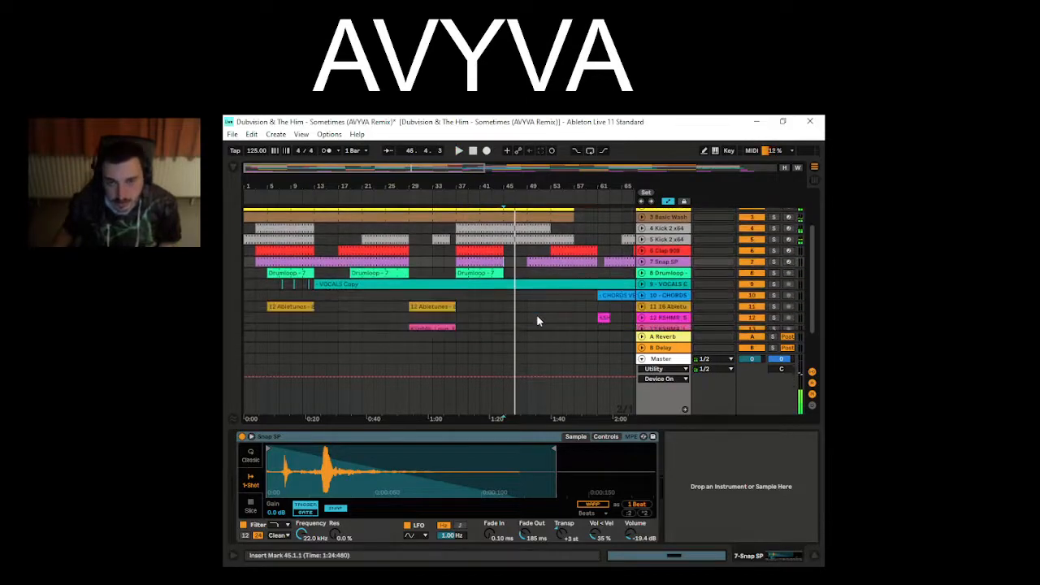
pyautogui.scroll(-2, 536, 318)
pyautogui.scroll(4, 537, 317)
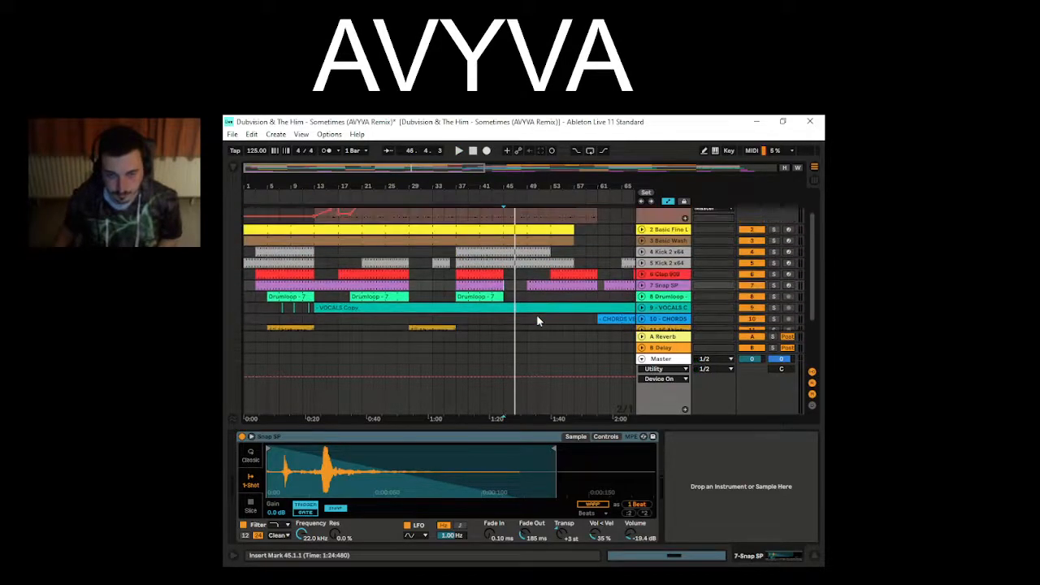
# - Show bars 25 to 81 of the arrangement and play the mix from bar 53, where the first Kick 2 track ends
pyautogui.click(548, 295)
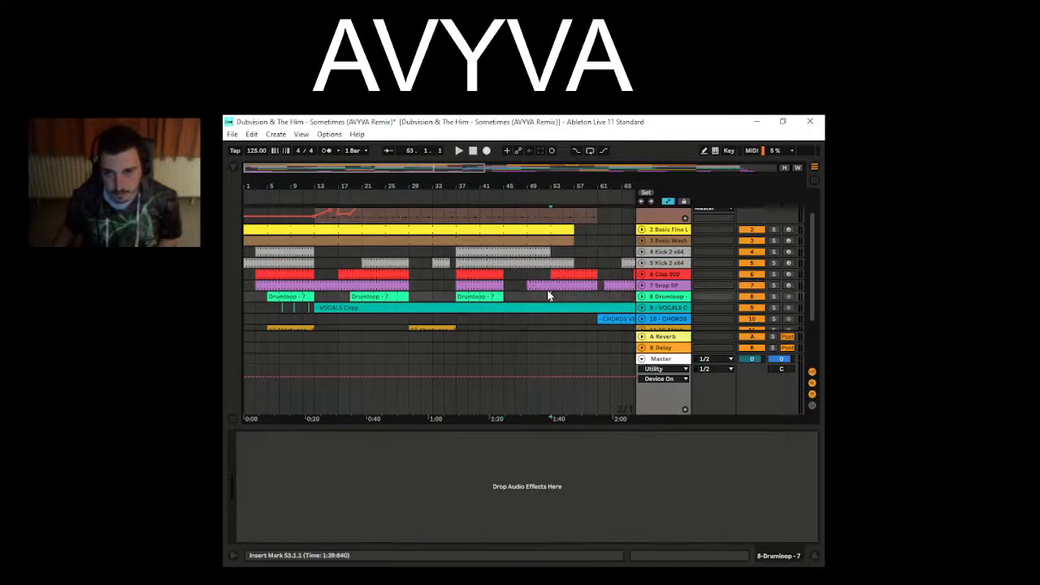
pyautogui.moveTo(367, 165); pyautogui.dragTo(422, 172)
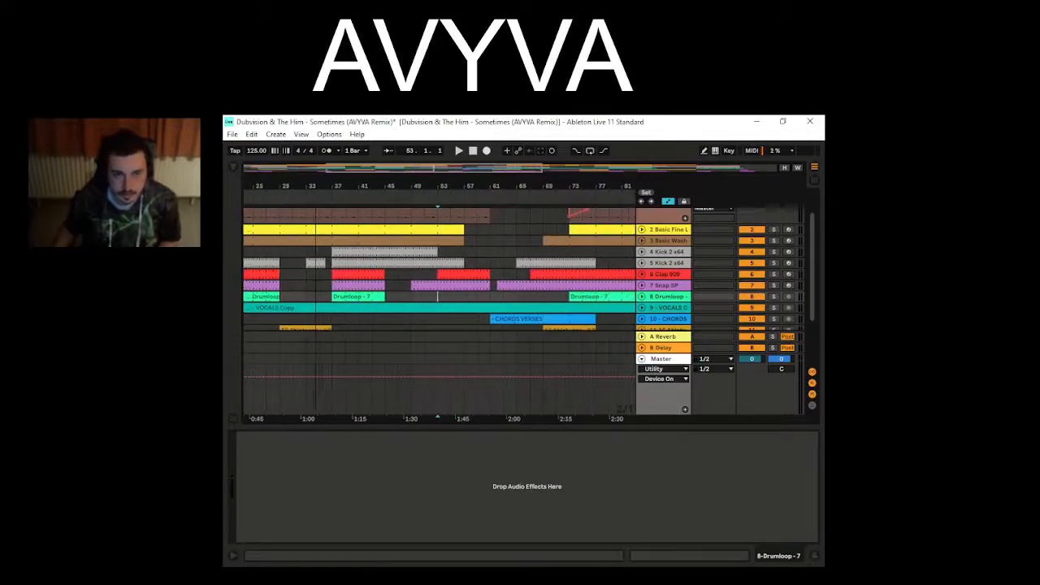
pyautogui.press('space')
pyautogui.scroll(1, 510, 284)
pyautogui.scroll(1, 511, 285)
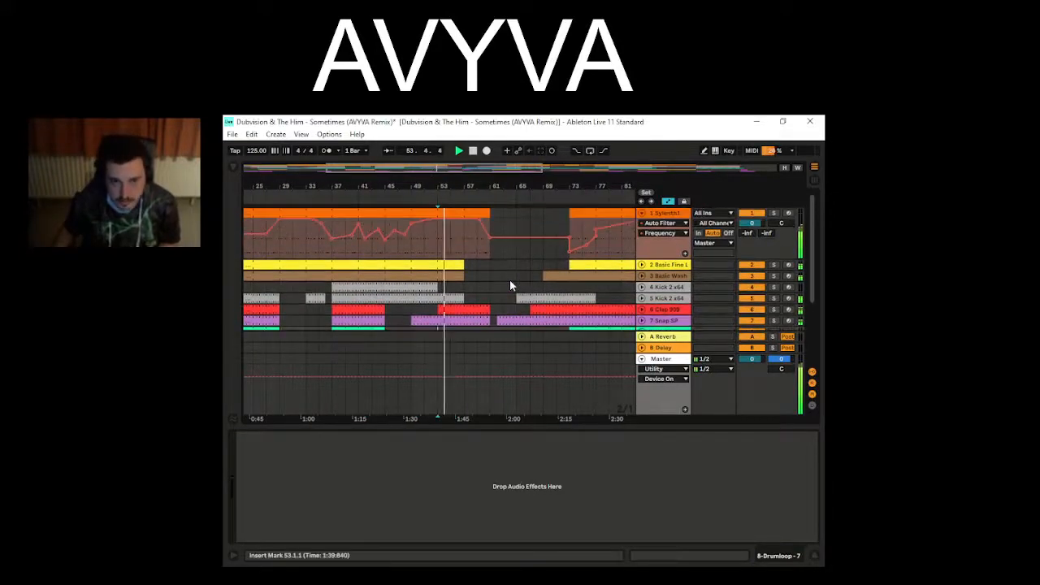
pyautogui.scroll(-1, 507, 289)
pyautogui.press('space')
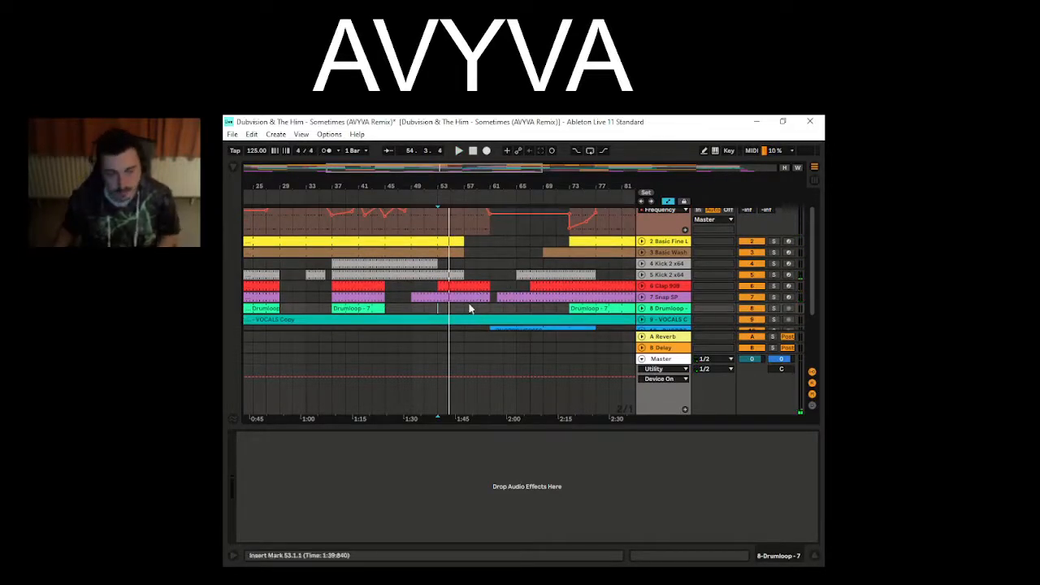
pyautogui.press('space')
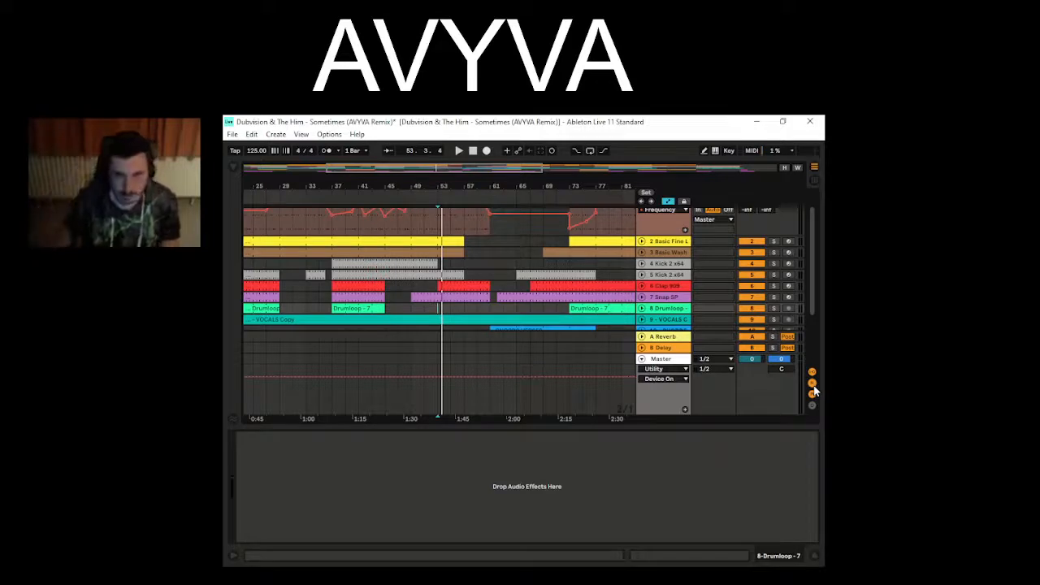
# - Look over the tracks at bar 57 and play the mix from bar 61, where the chords and the sub drop start
pyautogui.click(466, 309)
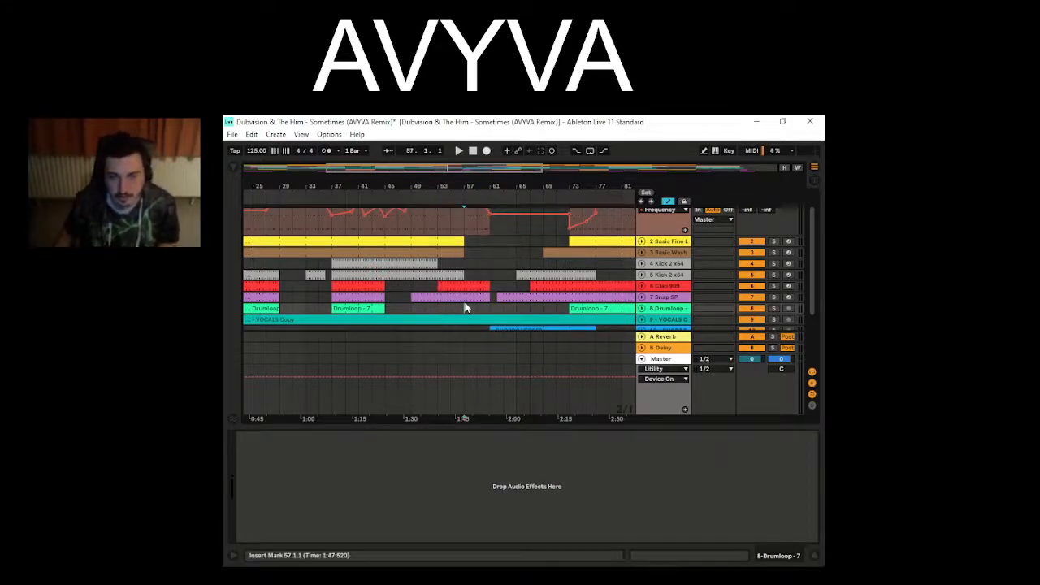
pyautogui.scroll(1, 503, 271)
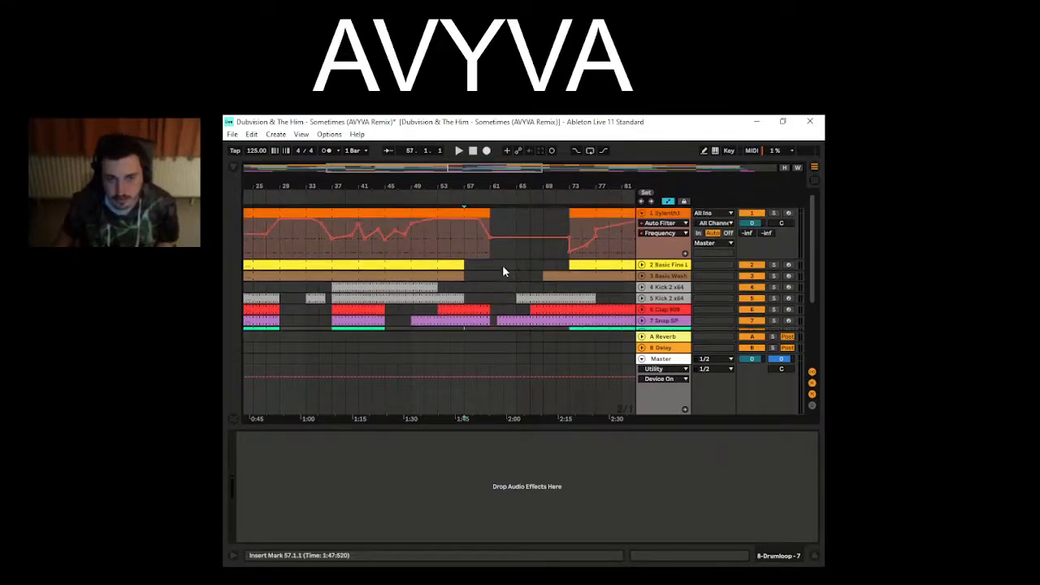
pyautogui.scroll(-2, 503, 271)
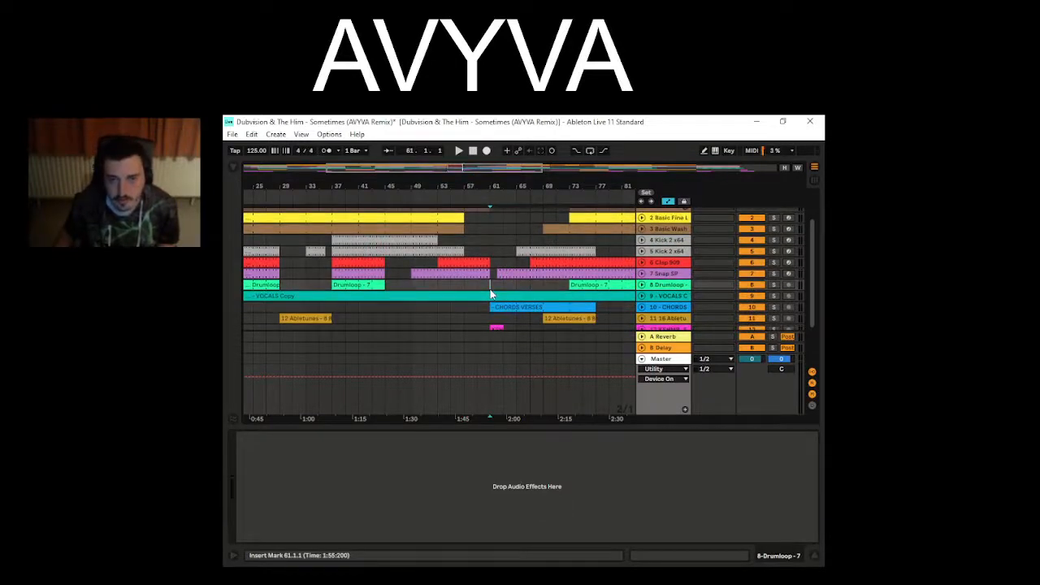
pyautogui.scroll(-1, 496, 318)
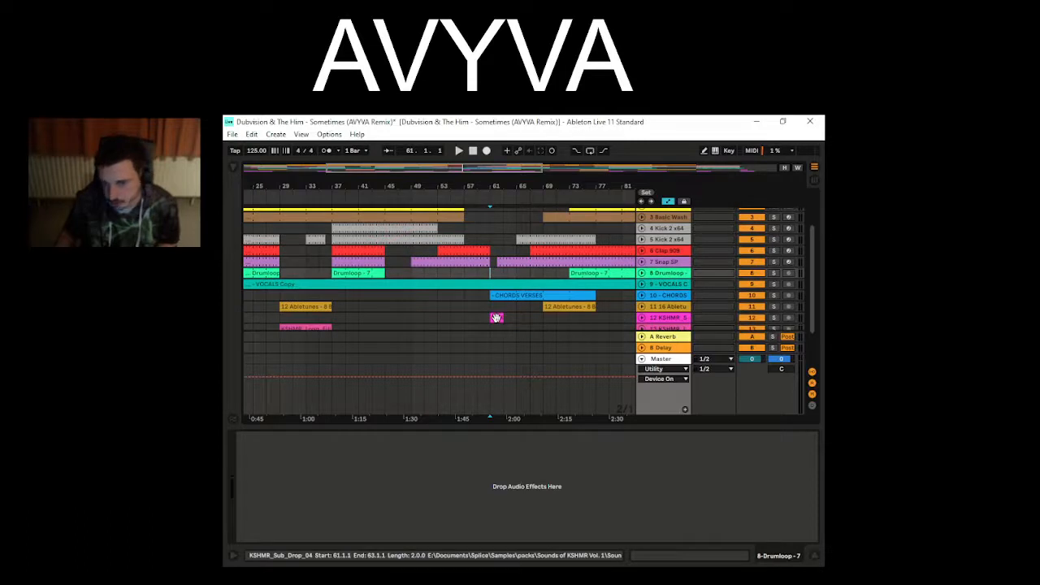
pyautogui.press('space')
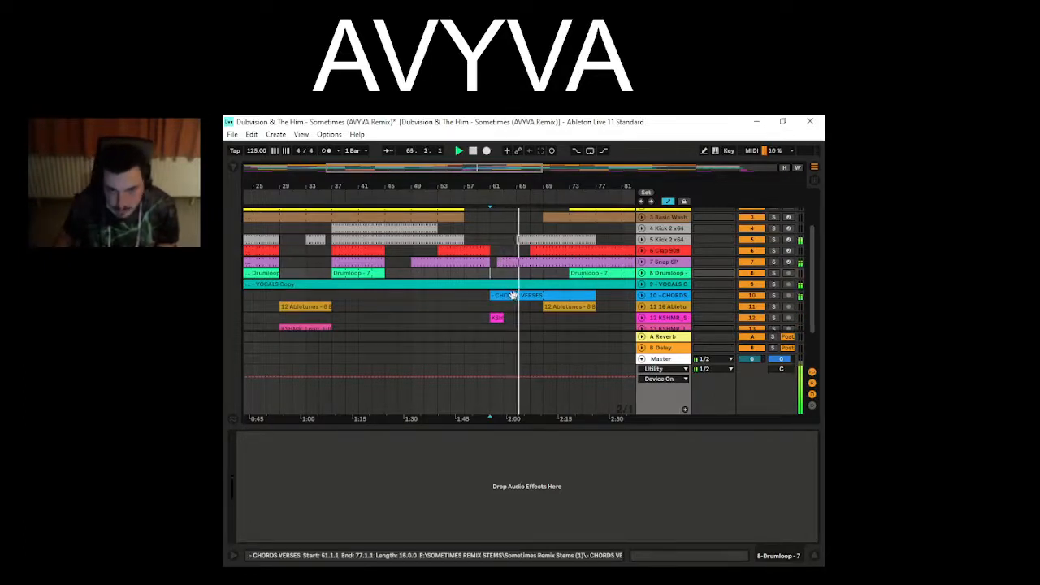
pyautogui.scroll(2, 557, 281)
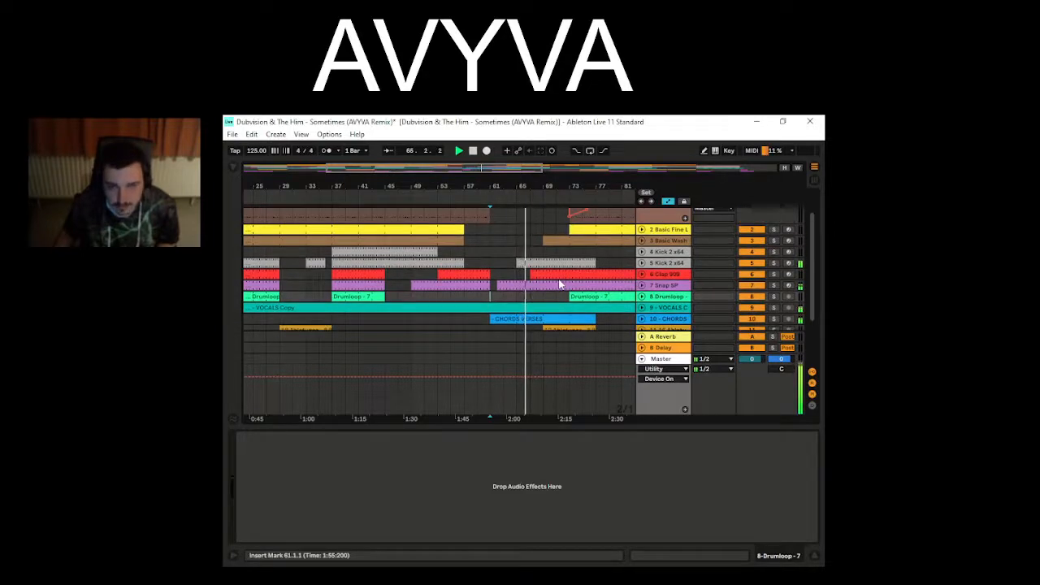
pyautogui.scroll(1, 559, 283)
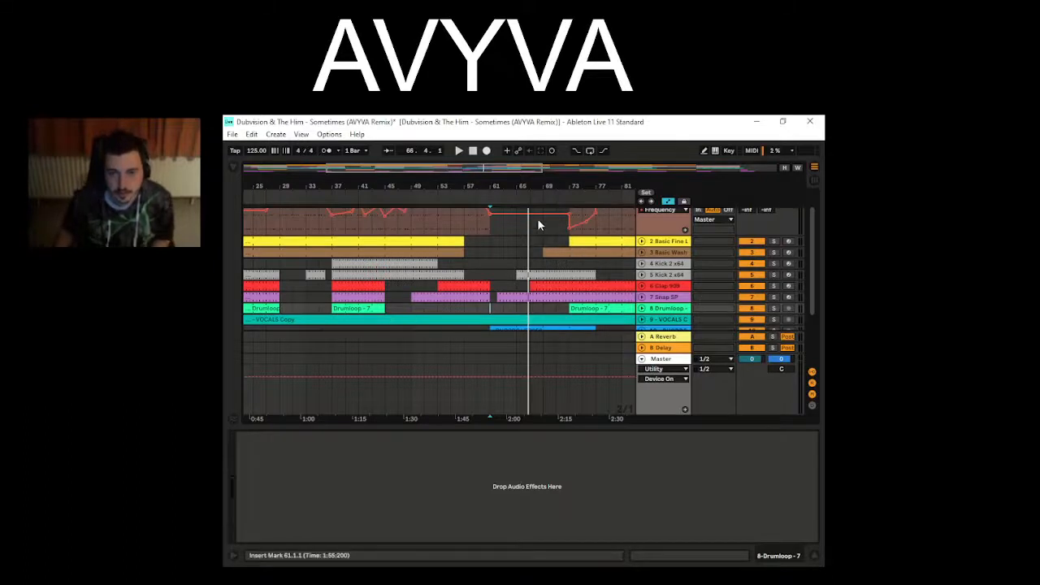
# - Show bars 45 to 93 of the arrangement and play the mix from bar 73, where the synth, bass and drumloop return
pyautogui.moveTo(506, 169); pyautogui.dragTo(559, 171)
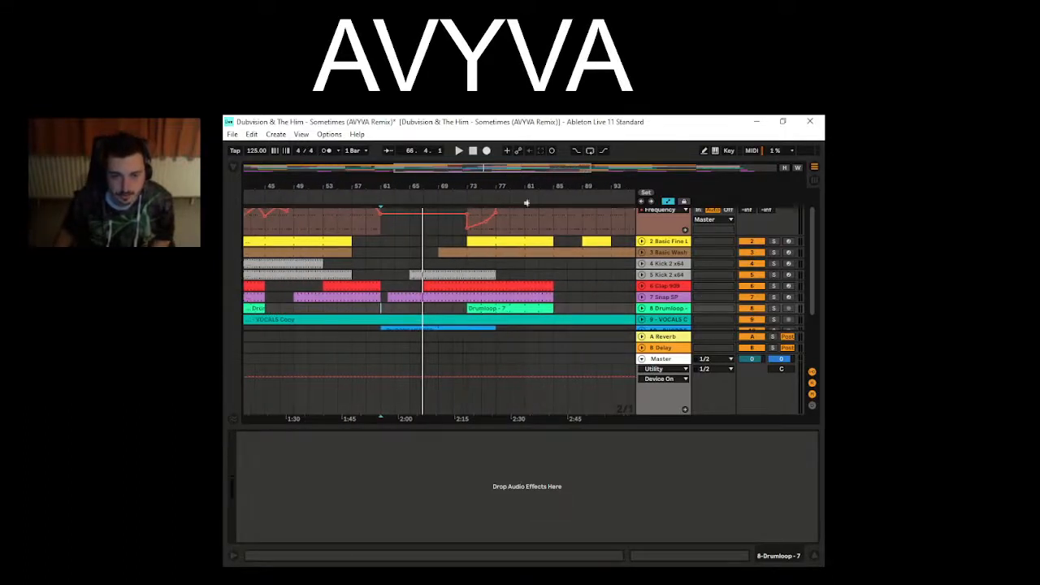
pyautogui.scroll(1, 509, 271)
pyautogui.scroll(-3, 508, 271)
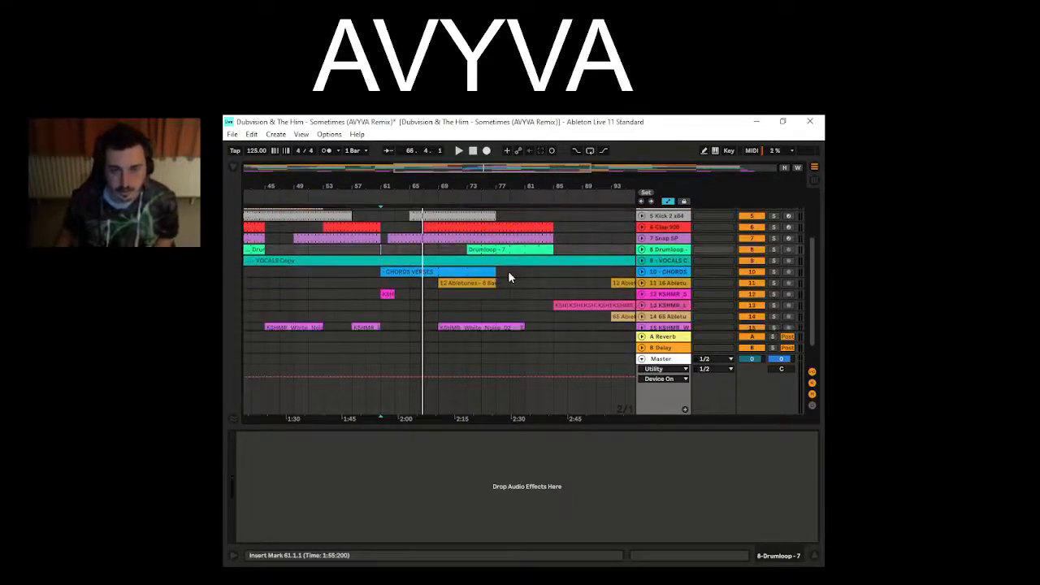
pyautogui.click(464, 303)
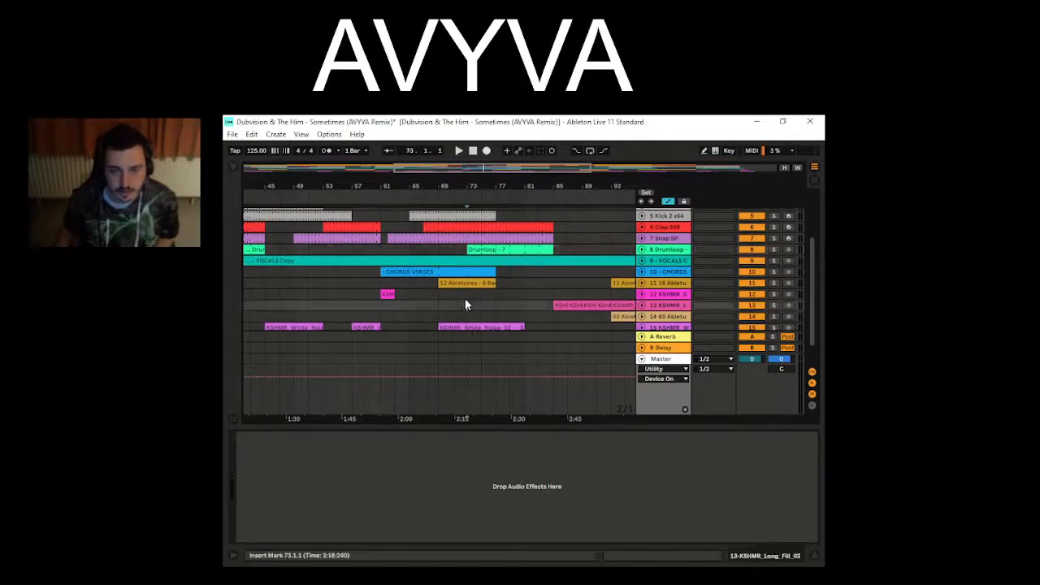
pyautogui.press('space')
pyautogui.scroll(2, 543, 320)
pyautogui.scroll(2, 543, 321)
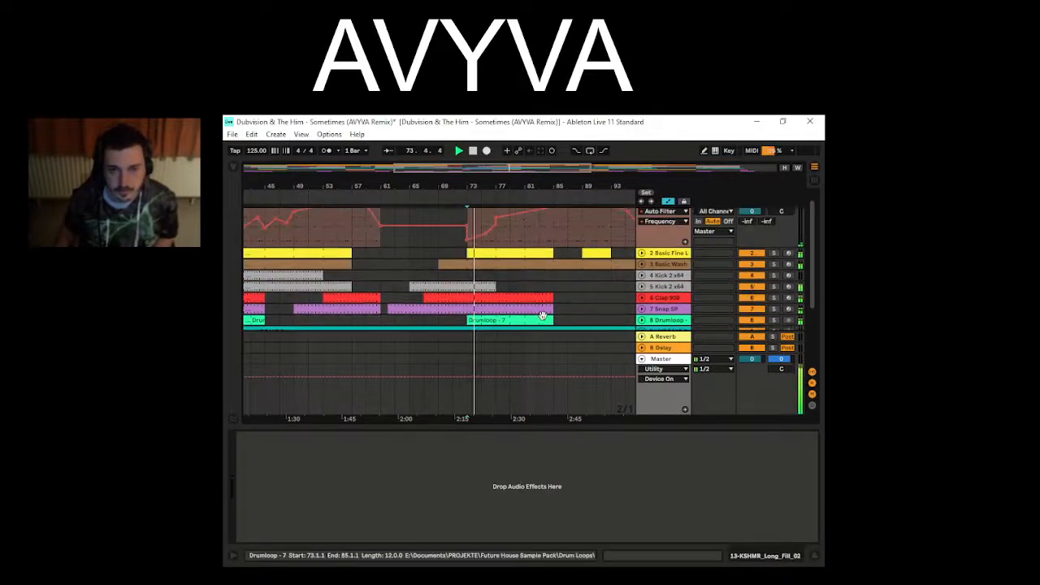
pyautogui.click(530, 319)
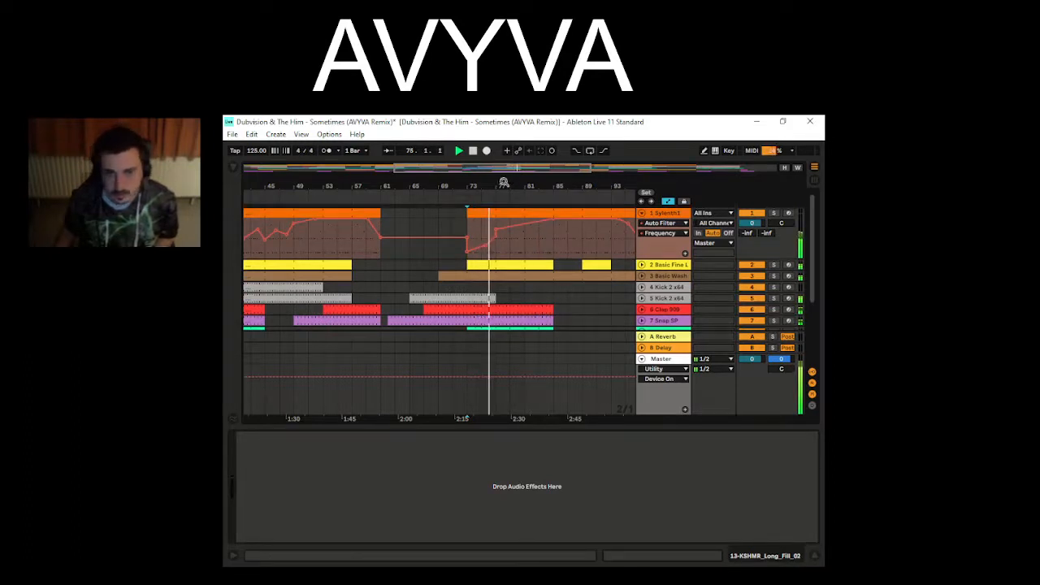
# - Show the whole arrangement and play the break from bar 85, where the clap, snap and drumloop drop out
pyautogui.doubleClick(508, 170)
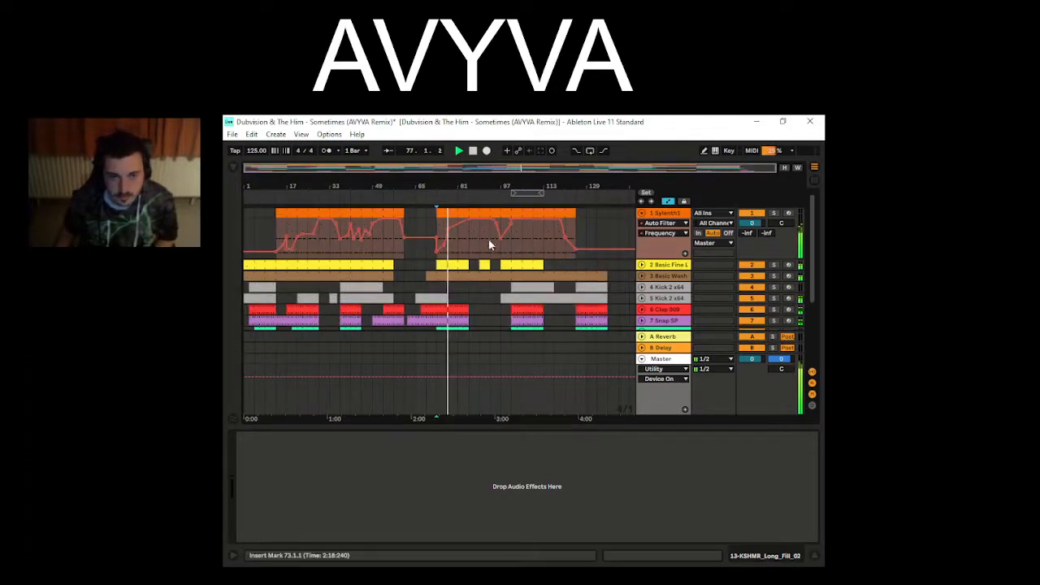
pyautogui.scroll(-2, 475, 273)
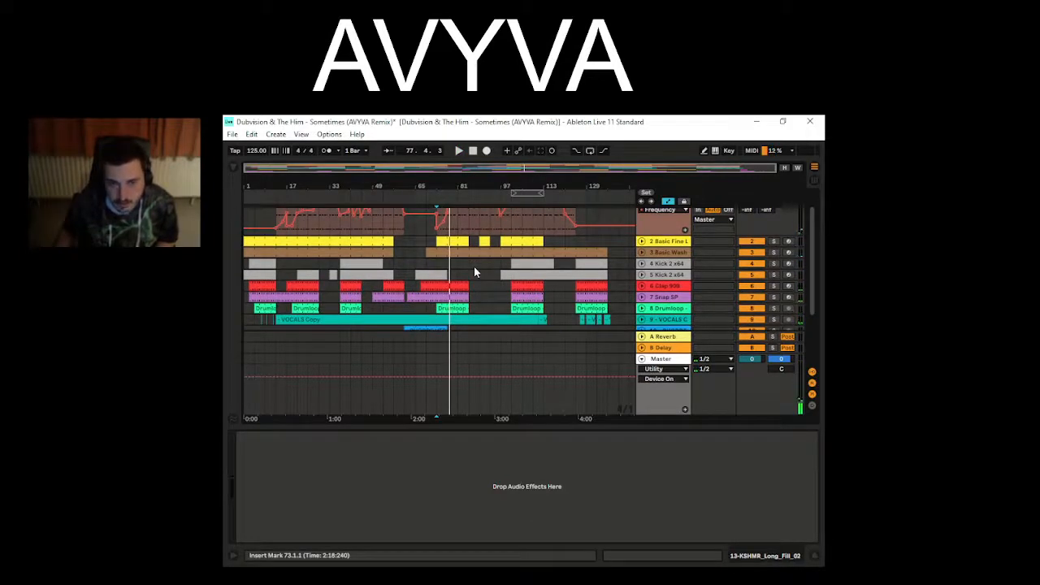
pyautogui.click(468, 275)
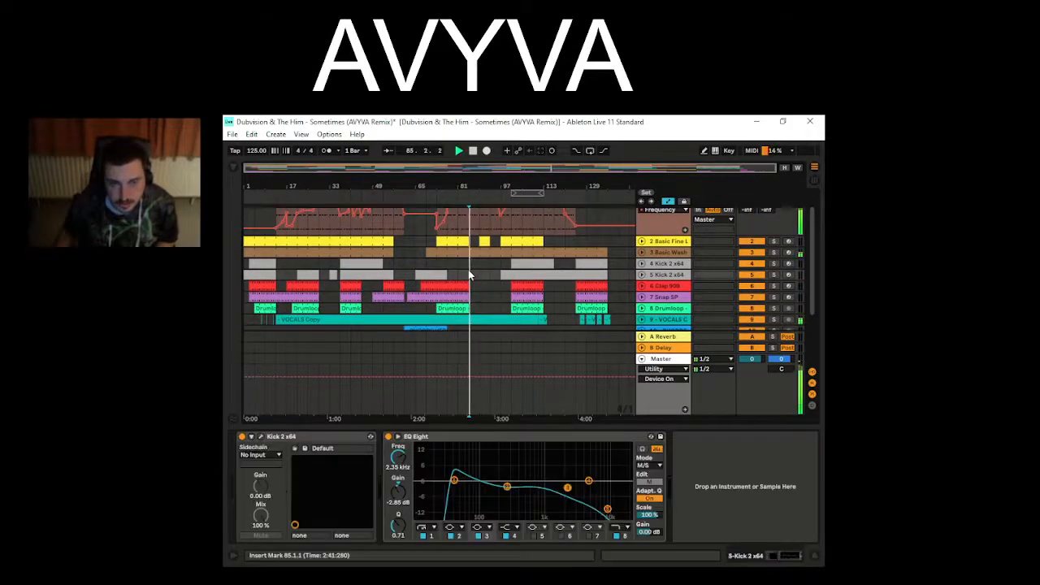
pyautogui.scroll(2, 487, 274)
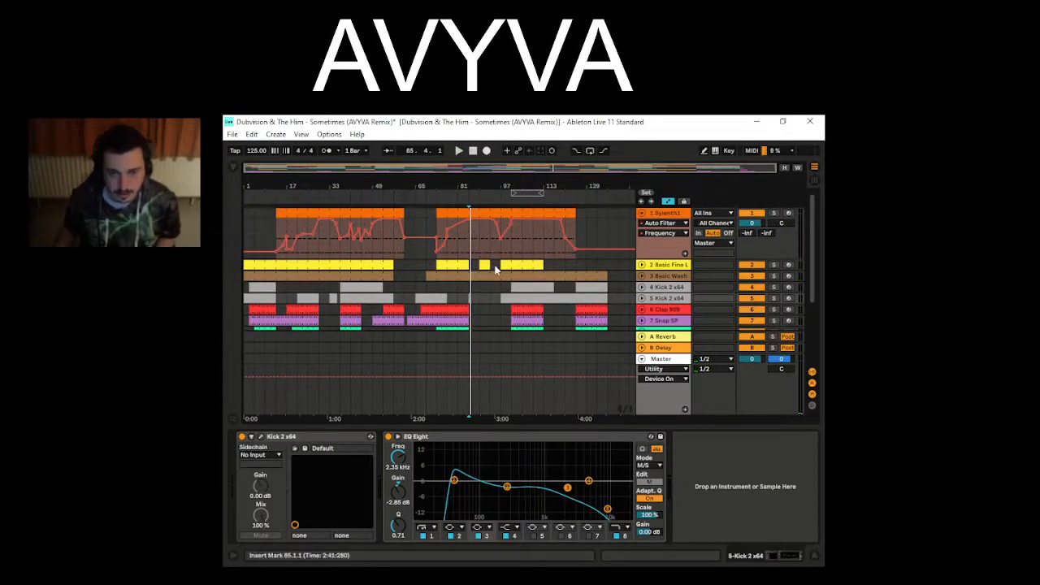
# - Play the mix from bar 89 and the build-up from bar 97 into the part at bar 101
pyautogui.rightClick(477, 293)
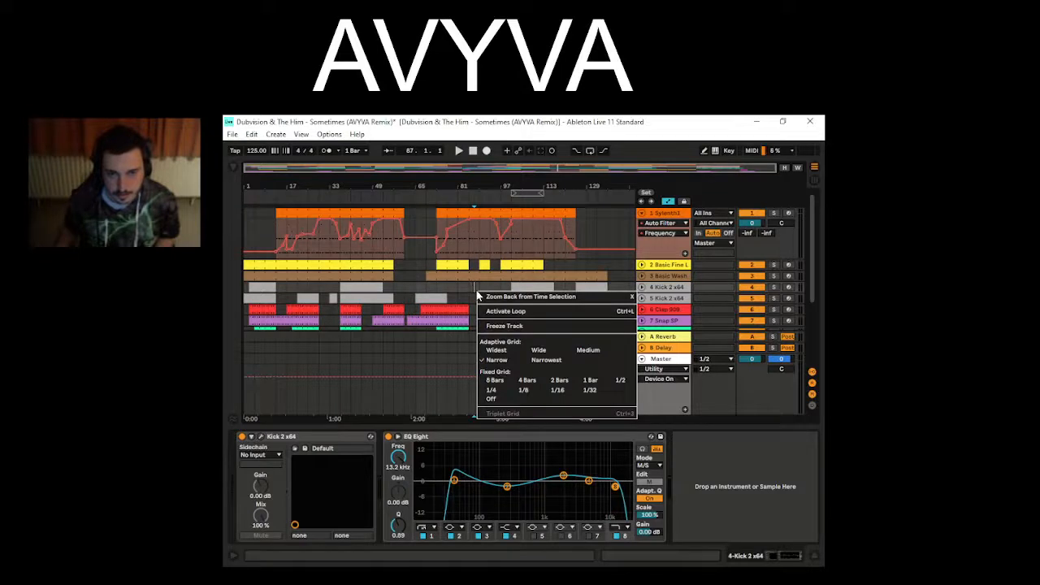
pyautogui.click(481, 288)
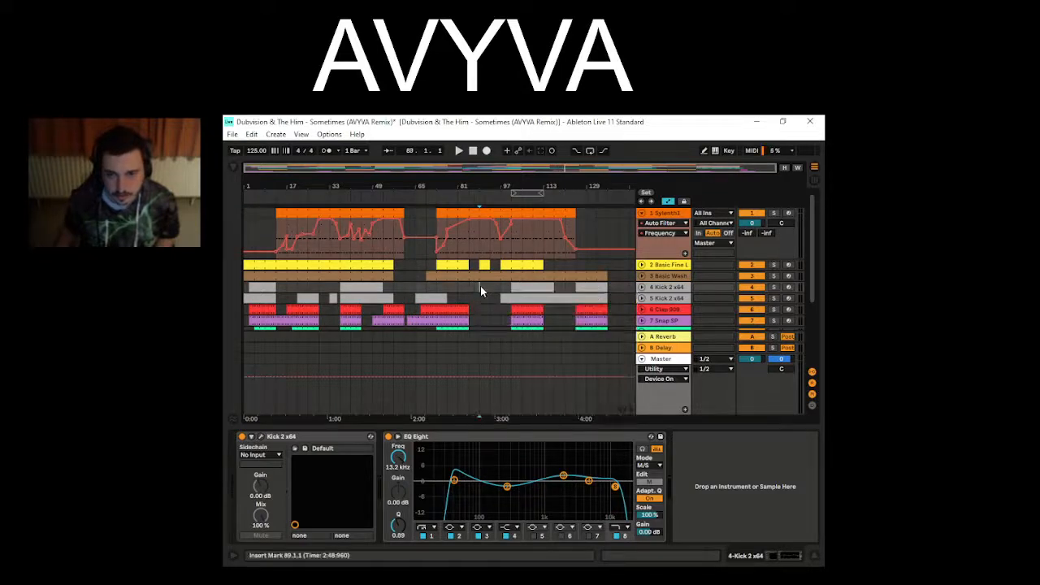
pyautogui.press('space')
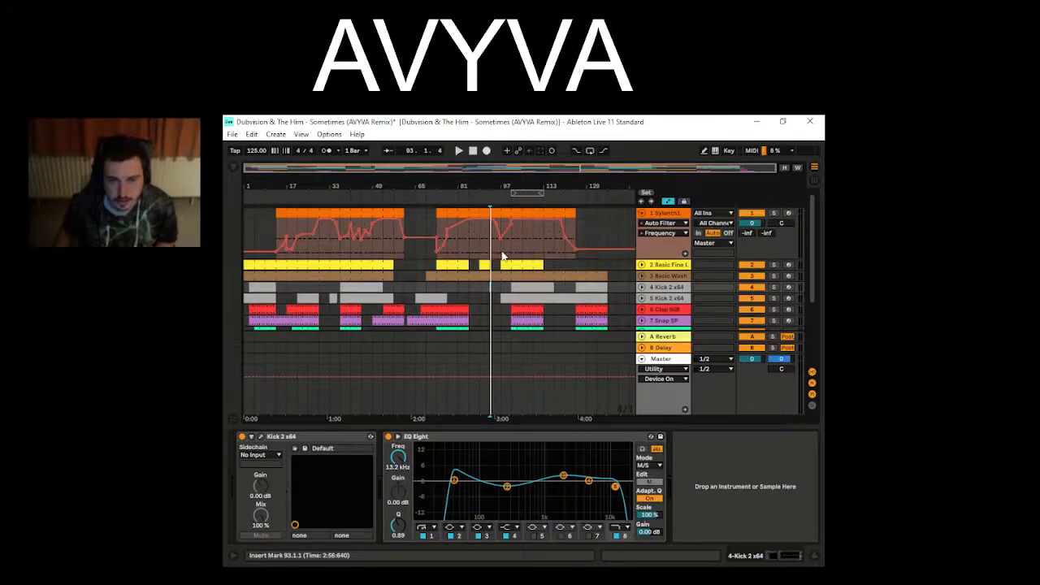
pyautogui.click(502, 256)
pyautogui.press('space')
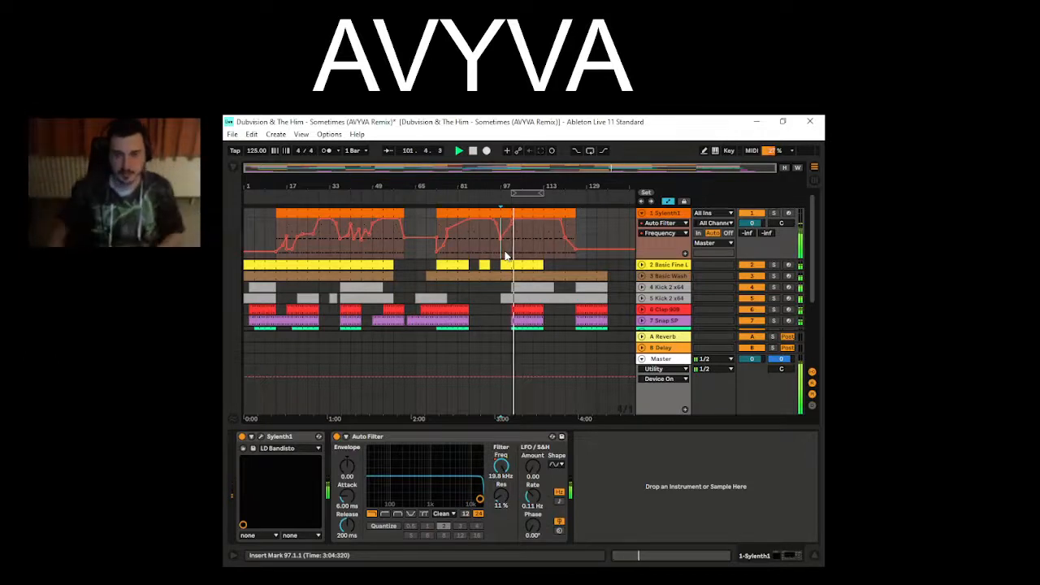
pyautogui.press('space')
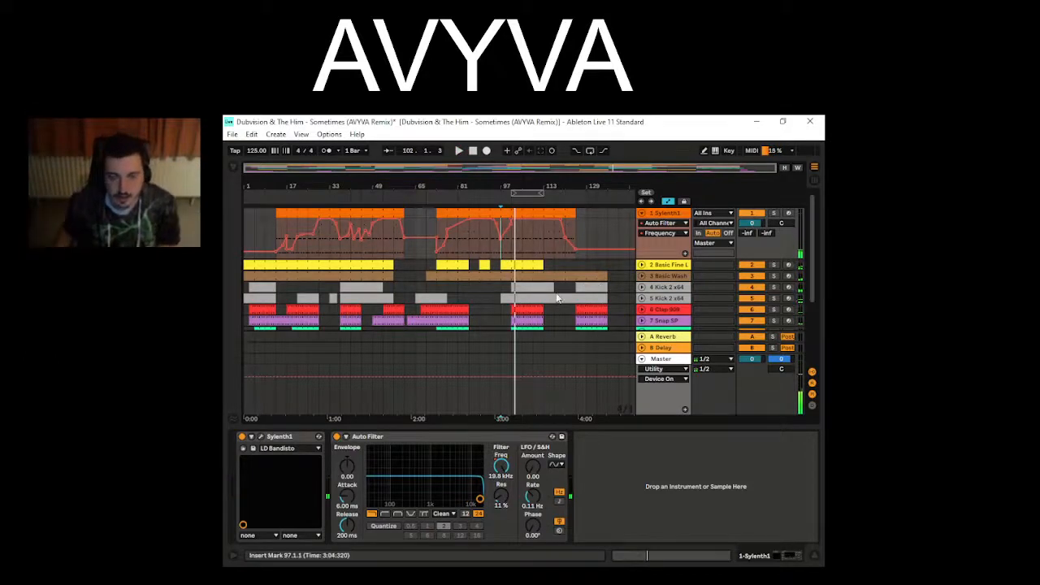
# - Examine which tracks continue or drop out around bar 117, from the Sylenth1 filter automation down to the effect samples
pyautogui.scroll(-2, 558, 298)
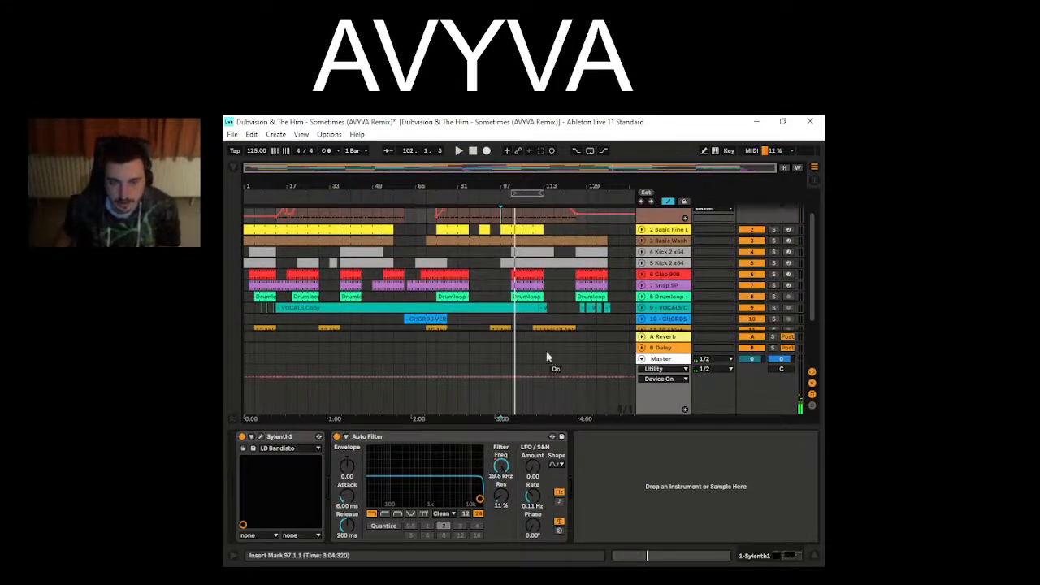
pyautogui.scroll(3, 560, 286)
pyautogui.scroll(-4, 559, 274)
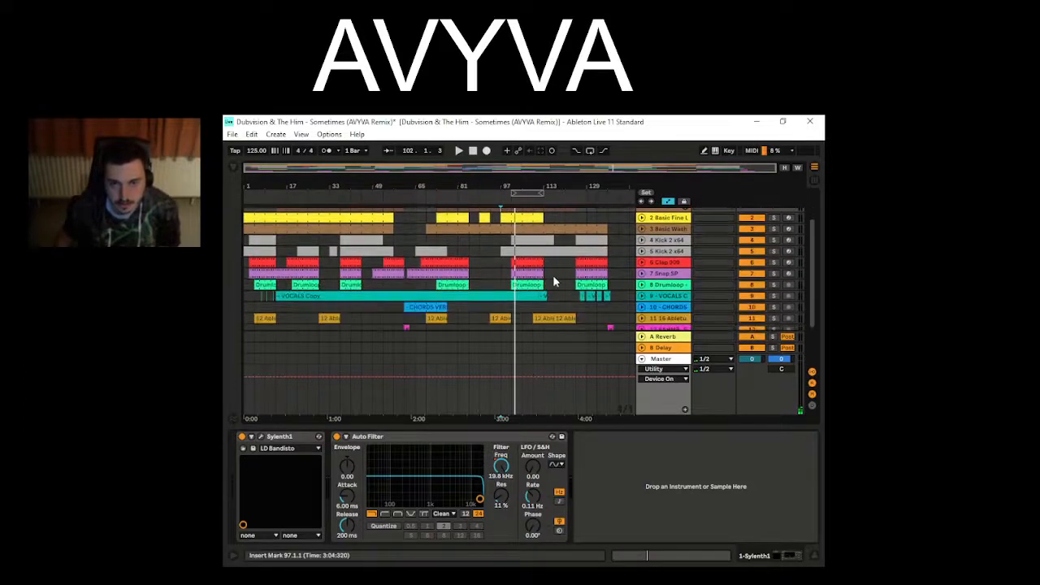
pyautogui.scroll(-1, 553, 275)
pyautogui.click(557, 298)
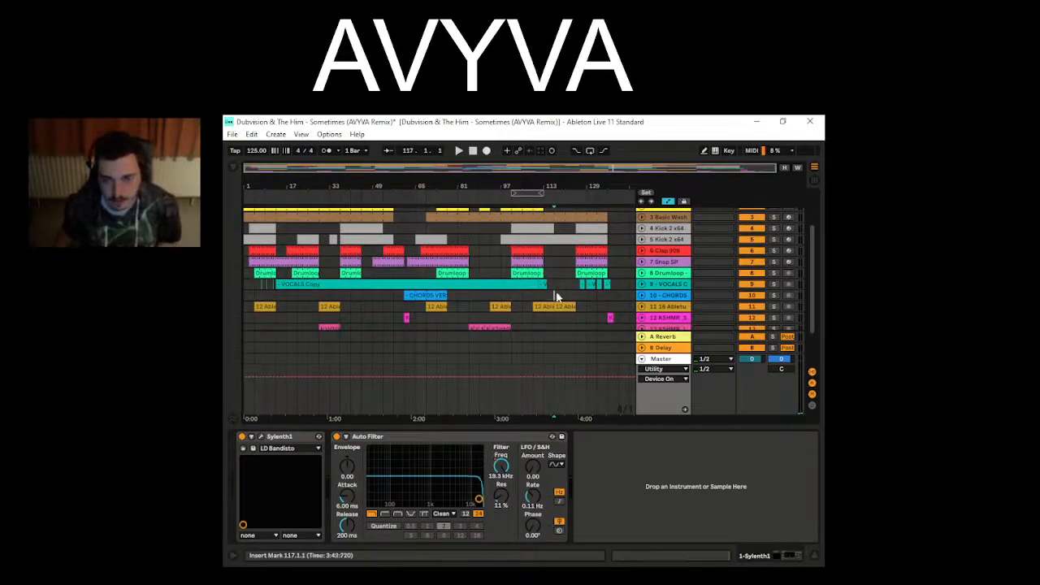
pyautogui.scroll(3, 560, 277)
pyautogui.scroll(-3, 558, 274)
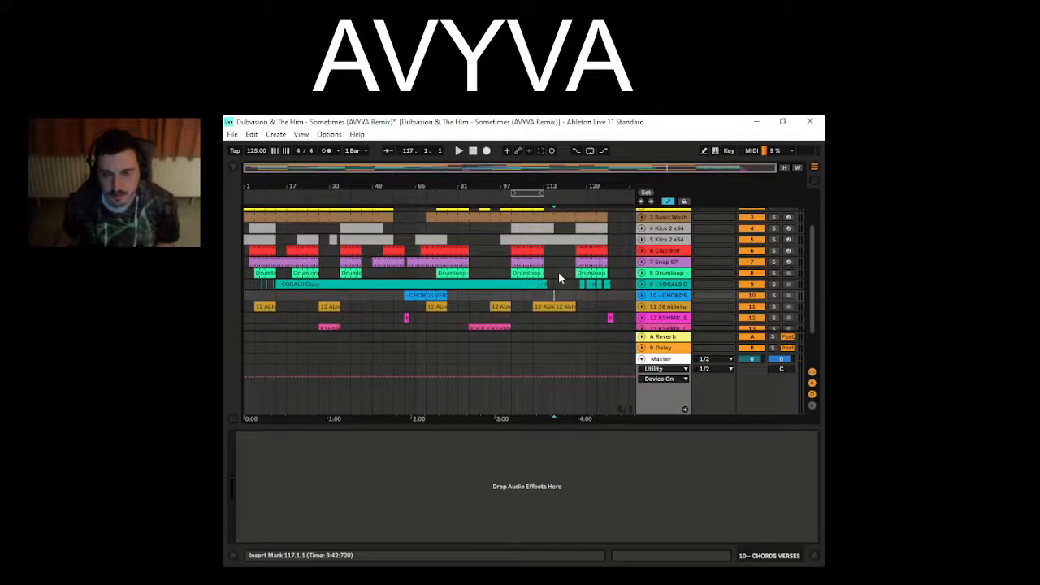
pyautogui.scroll(3, 558, 271)
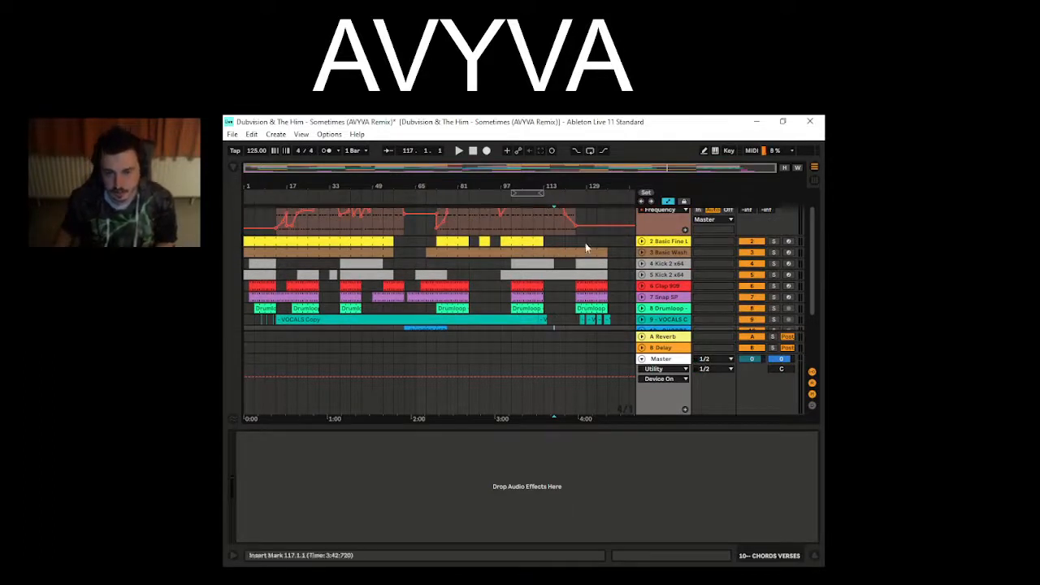
pyautogui.scroll(-2, 587, 248)
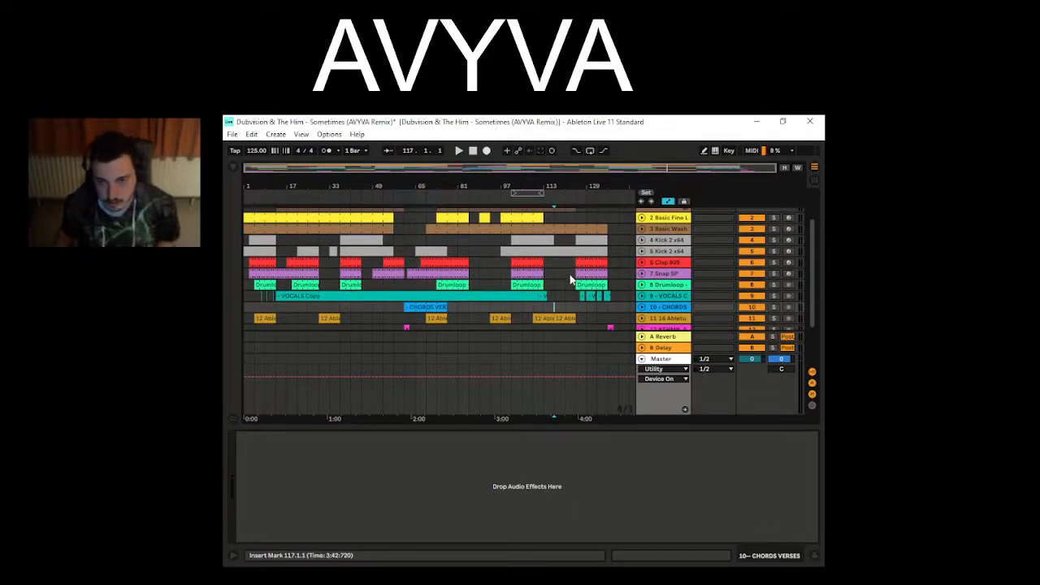
# - Check the chopped vocal clips near the end and play the mix from bar 121 into the part at bar 125
pyautogui.click(566, 301)
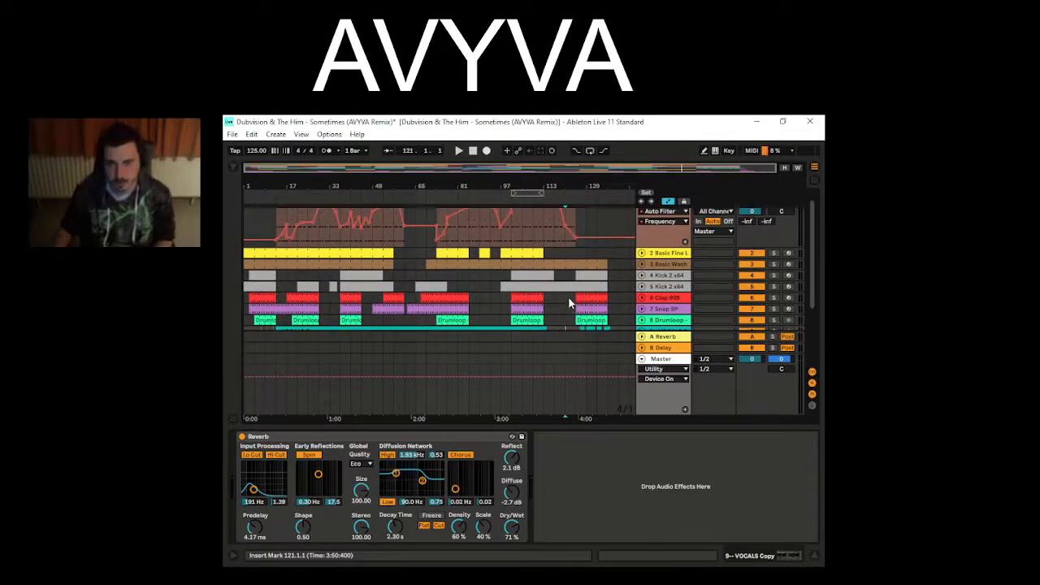
pyautogui.scroll(1, 568, 292)
pyautogui.scroll(-1, 561, 274)
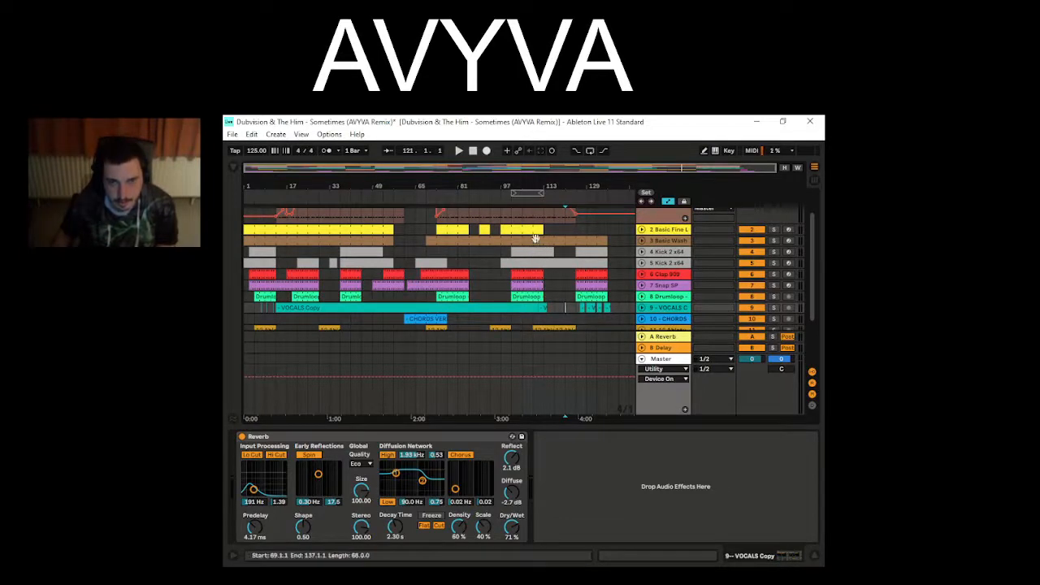
pyautogui.click(582, 309)
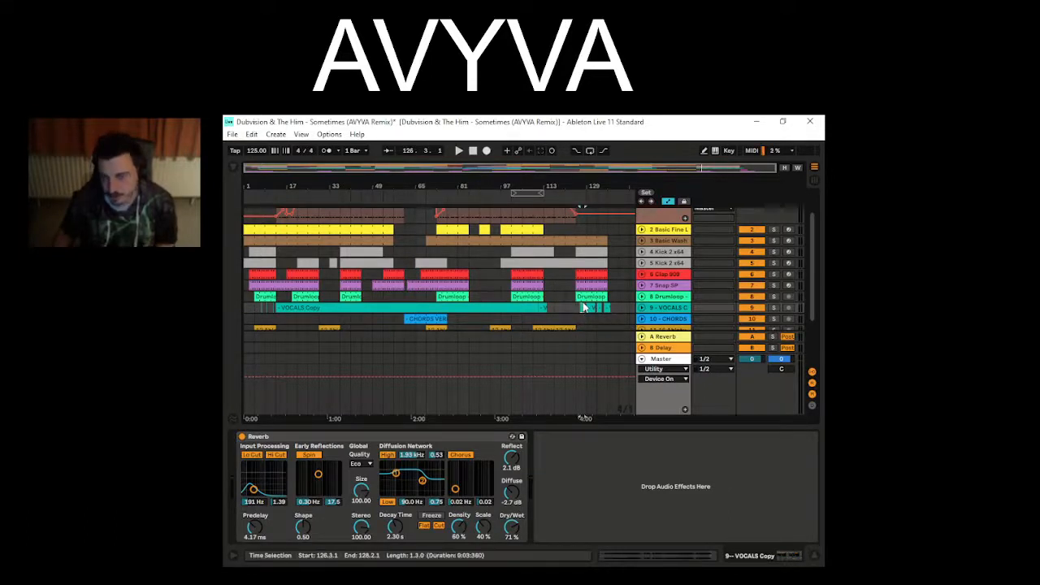
pyautogui.click(569, 309)
pyautogui.press('space')
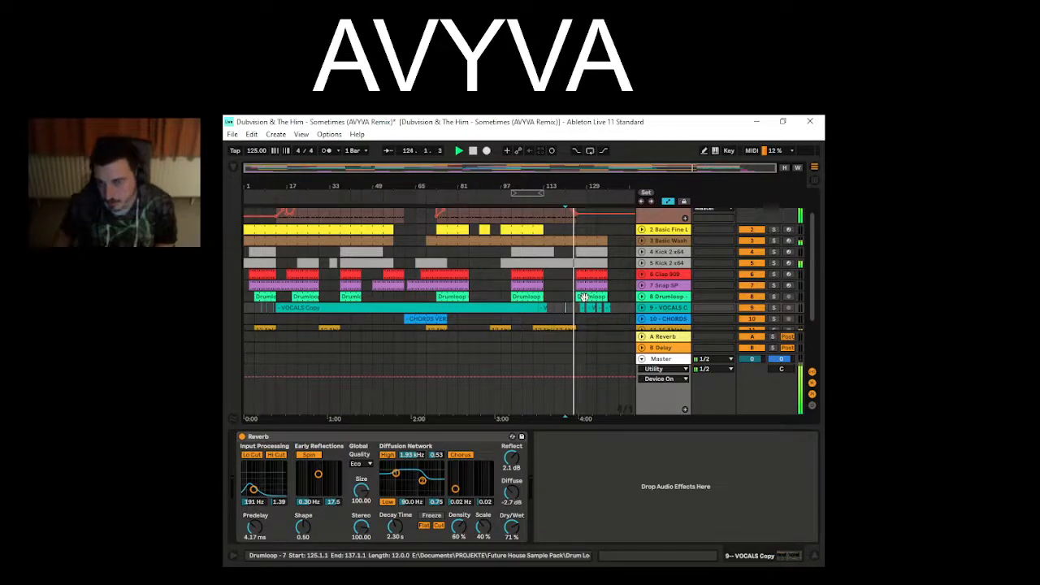
# - Fold the Sylenth1 and Master tracks and hide the device view so all fifteen tracks fit in the arrangement
pyautogui.click(642, 213)
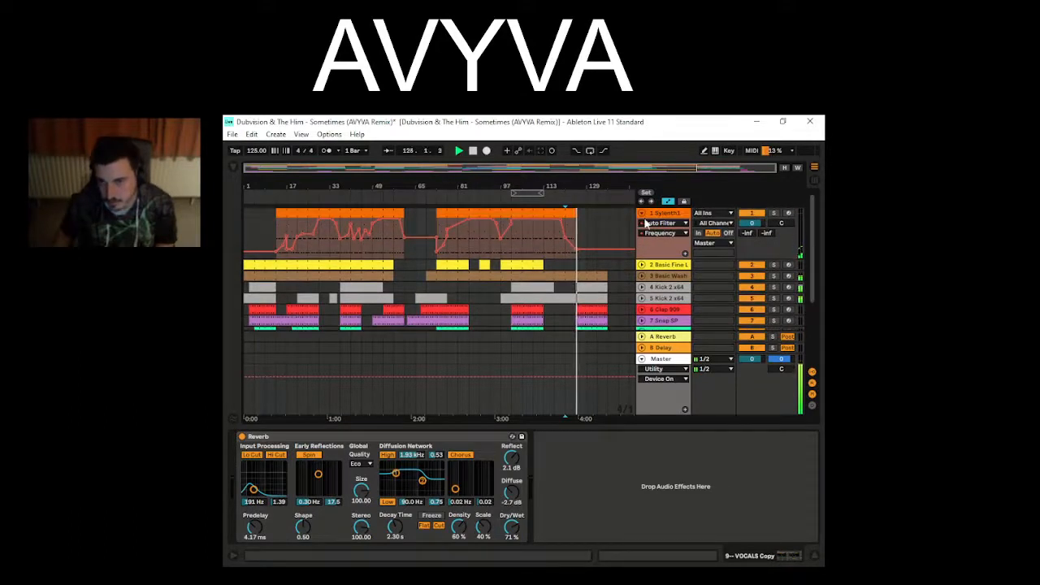
pyautogui.click(641, 213)
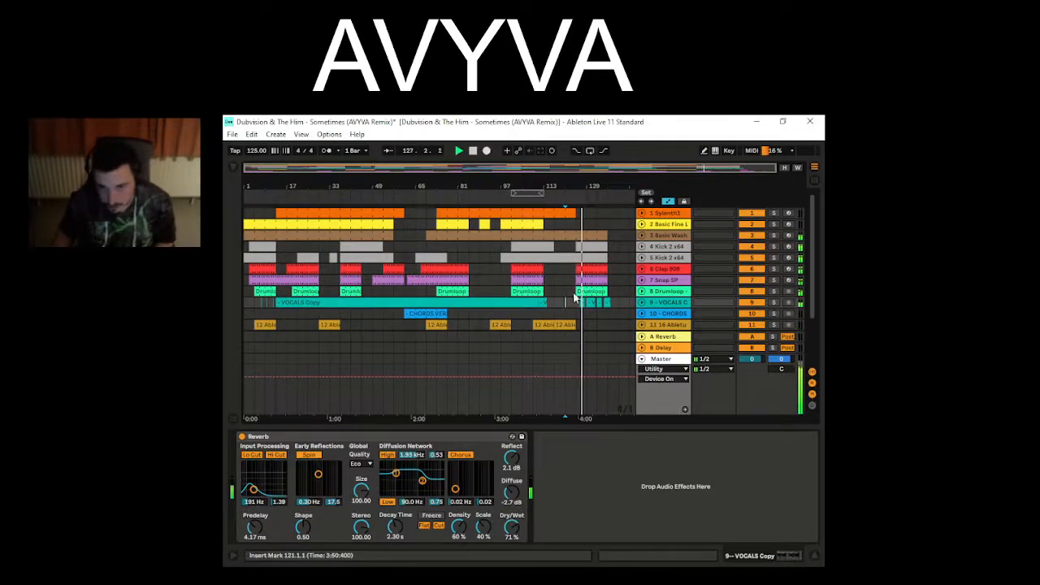
pyautogui.click(642, 358)
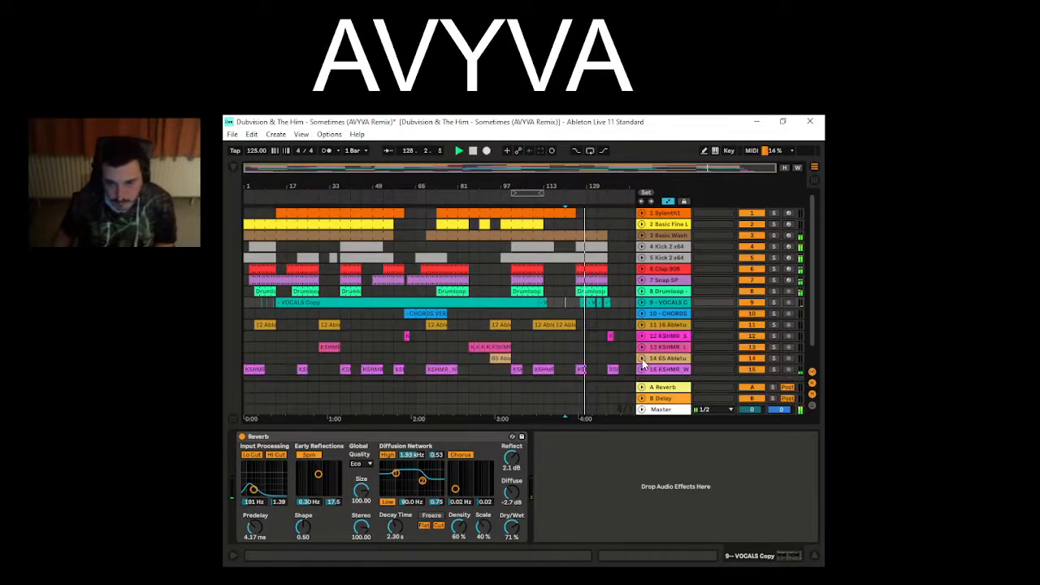
pyautogui.click(612, 428)
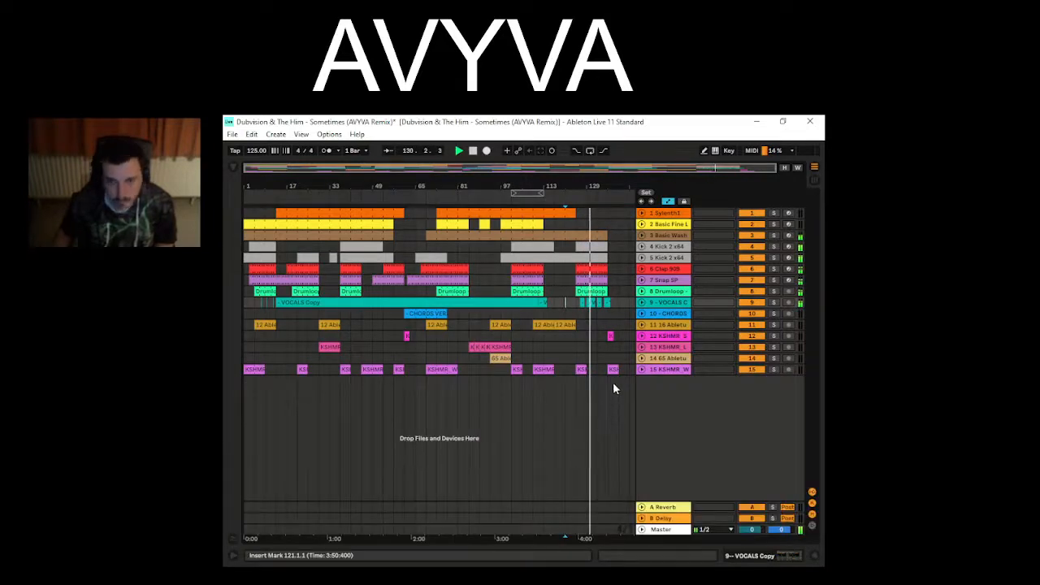
# - Play the ending of the mix from bar 135 through the final effect samples and show the whole arrangement again
pyautogui.press('space')
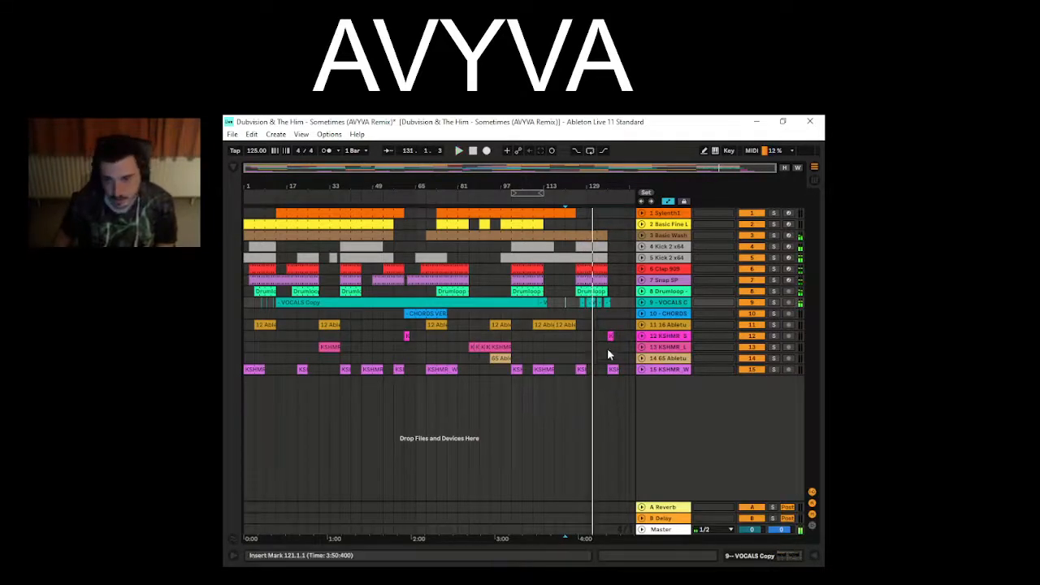
pyautogui.click(607, 349)
pyautogui.click(596, 350)
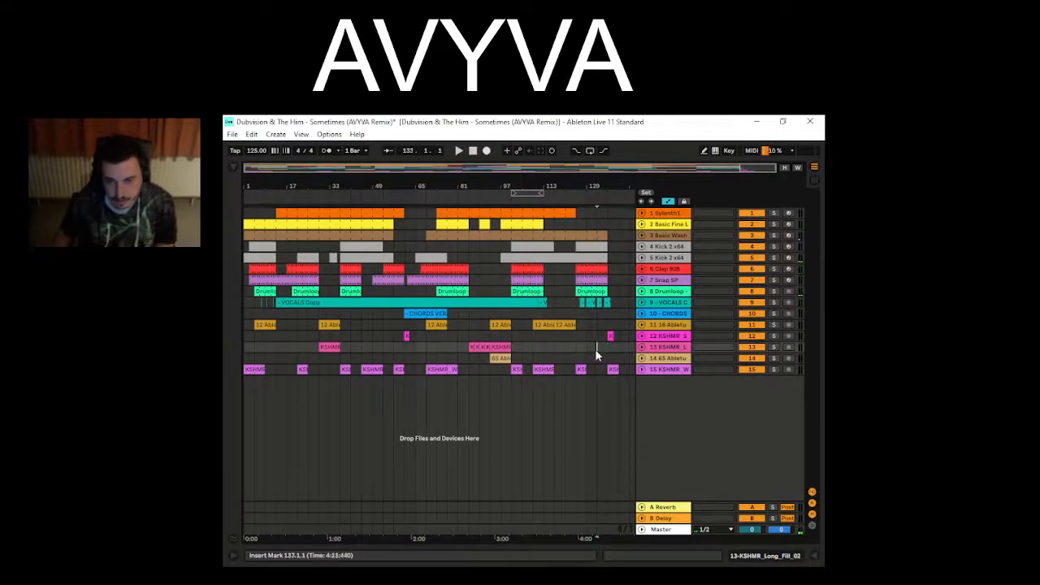
pyautogui.moveTo(592, 170)
pyautogui.mouseDown()
pyautogui.moveTo(592, 194)
pyautogui.moveTo(655, 194)
pyautogui.mouseUp()
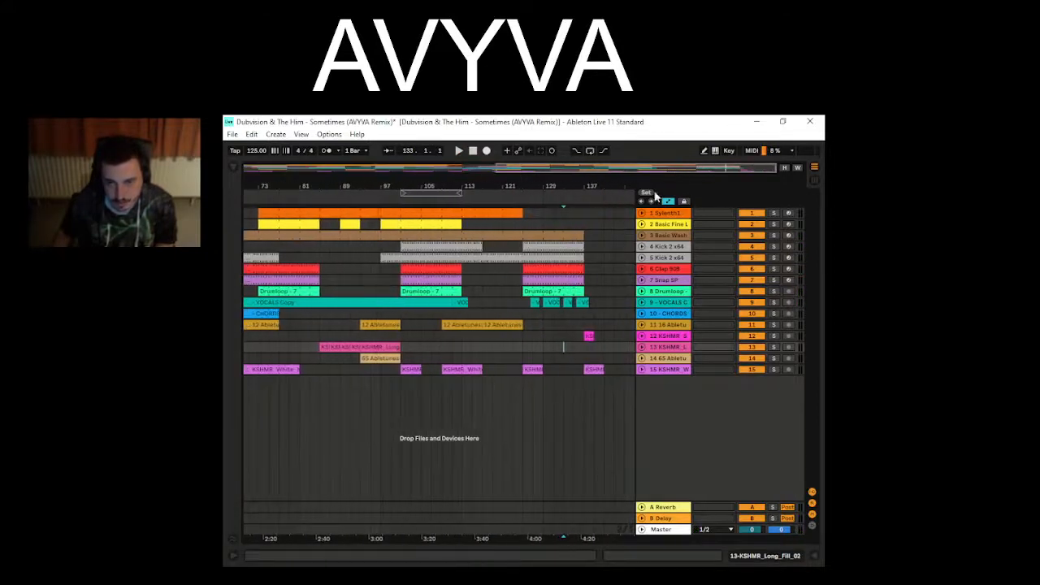
pyautogui.click(581, 345)
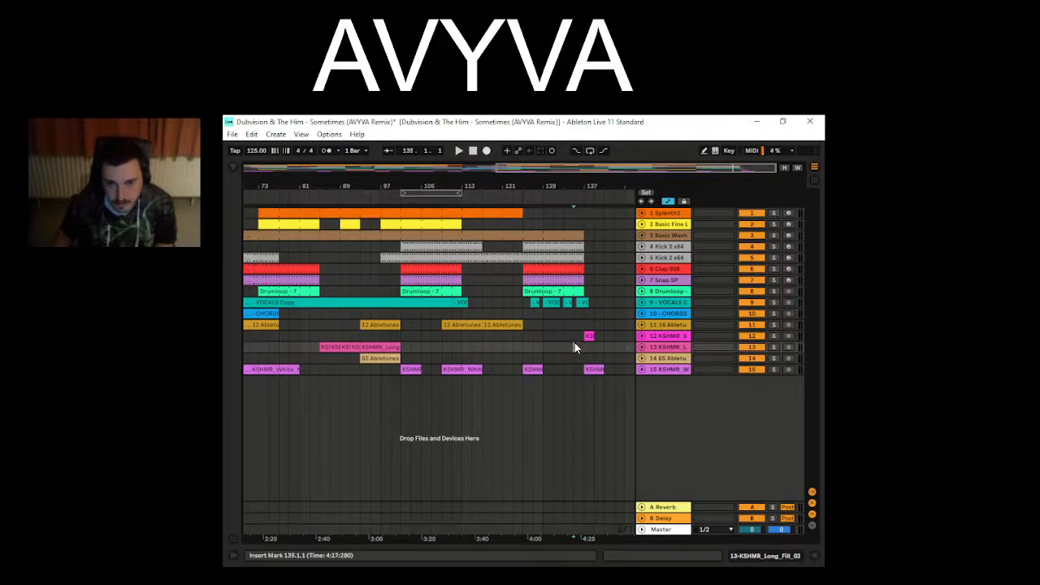
pyautogui.press('space')
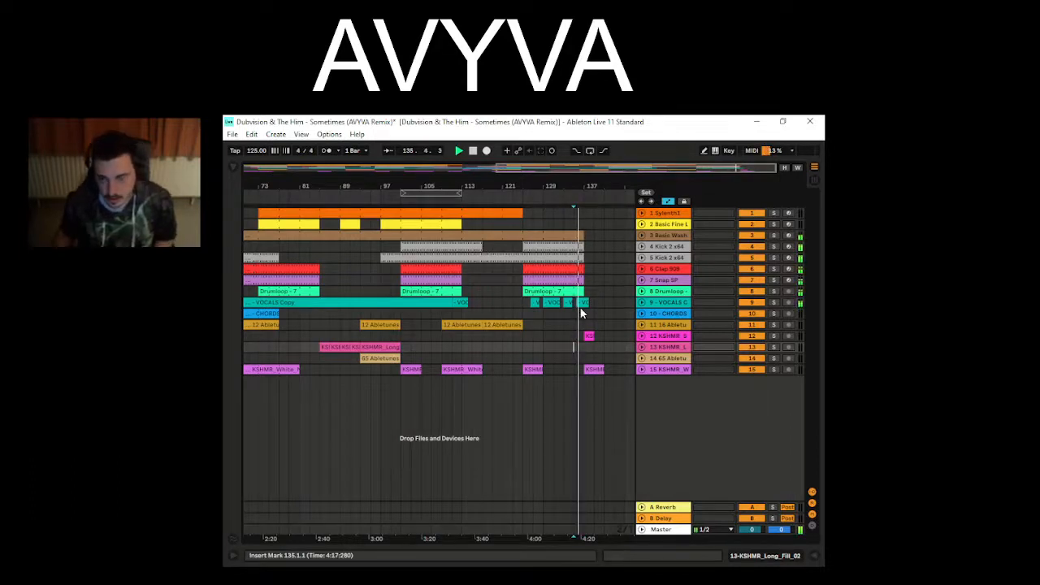
pyautogui.press('space')
pyautogui.press('space')
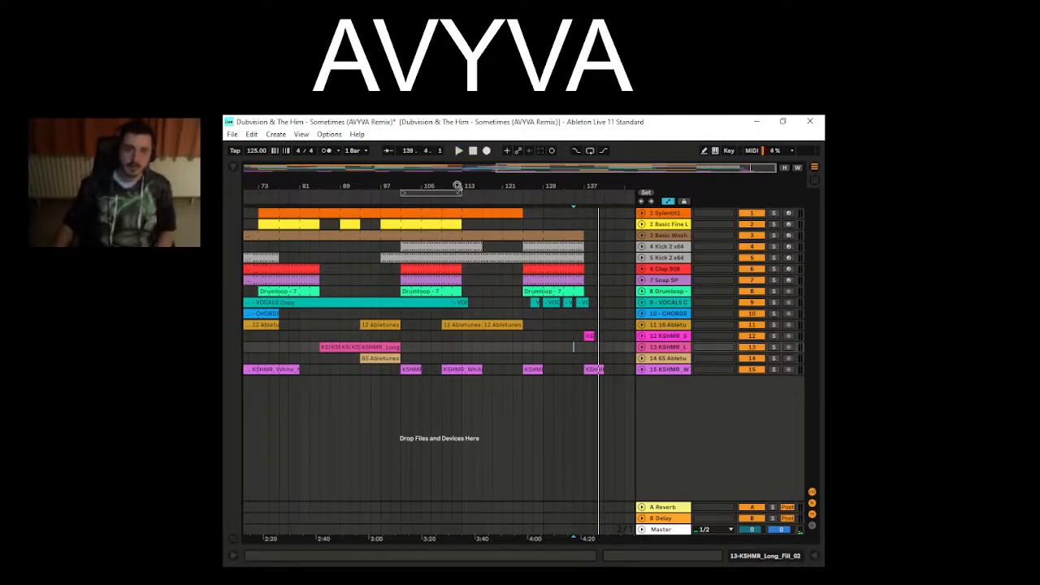
pyautogui.doubleClick(518, 167)
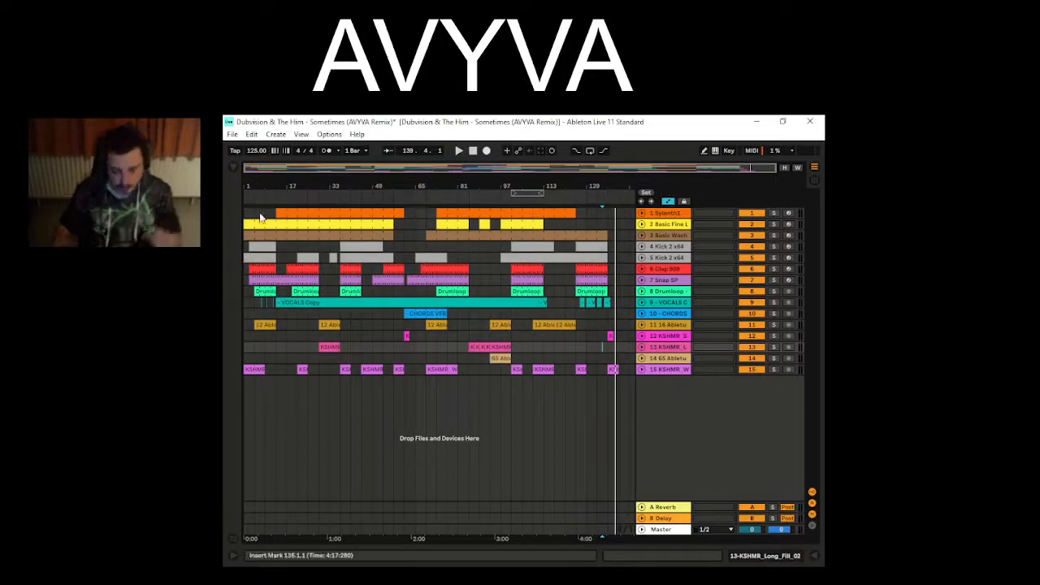